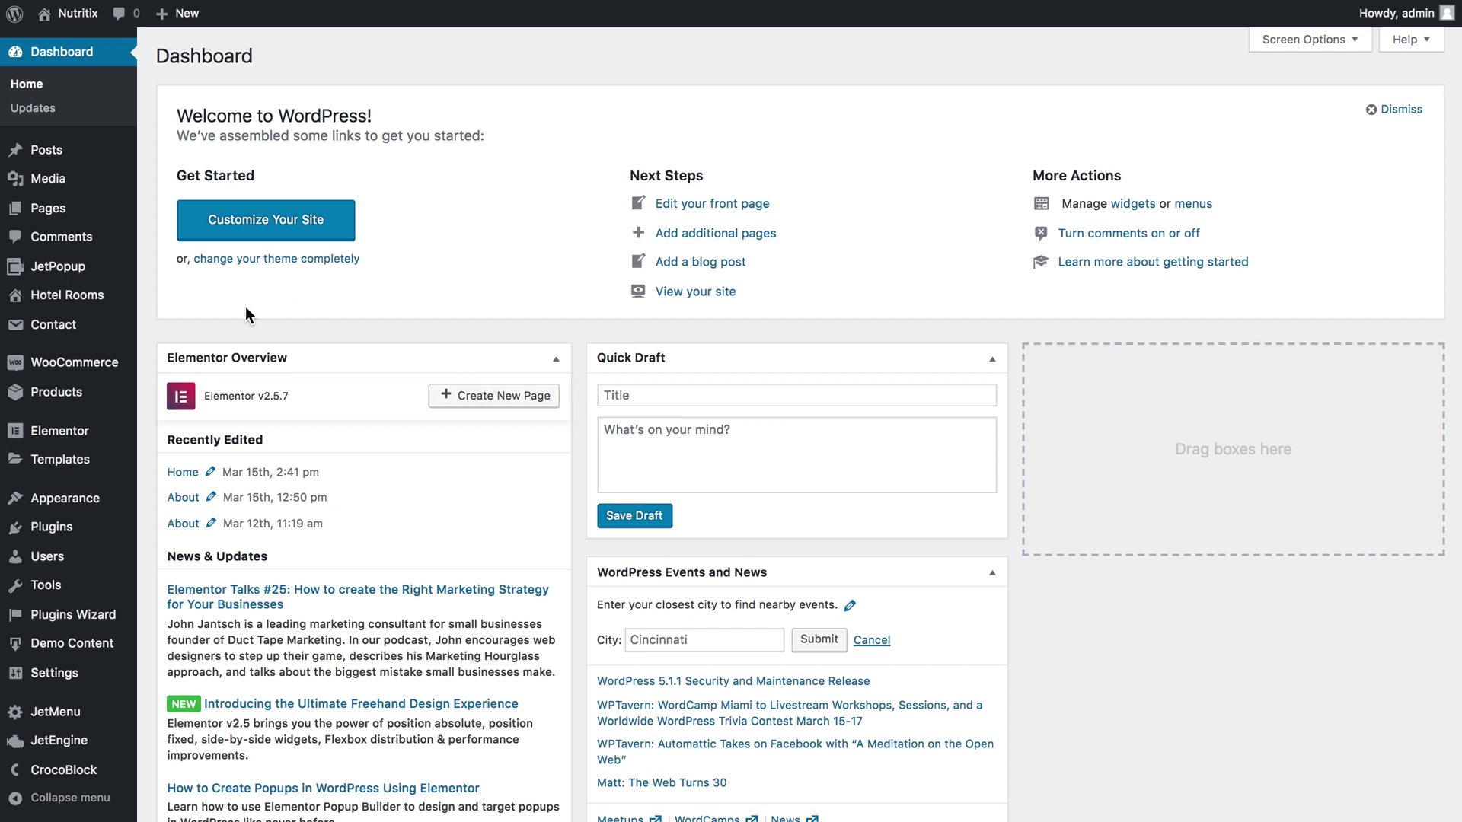
Create a Jet Woo template for Archive named "Related Products", starting from the four-column product grid layout
mouse_move(90, 282)
mouse_move(87, 367)
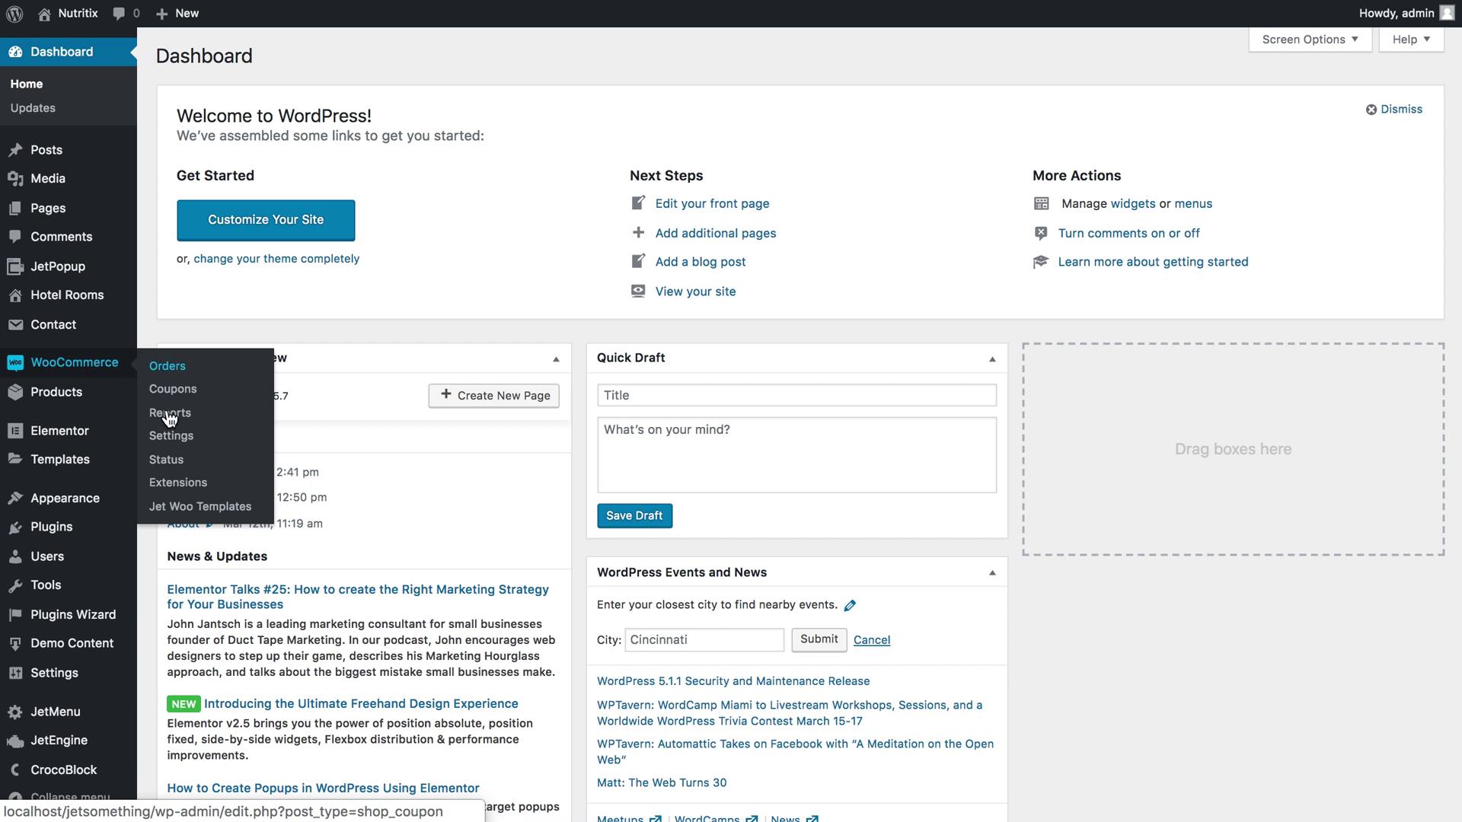
click(175, 519)
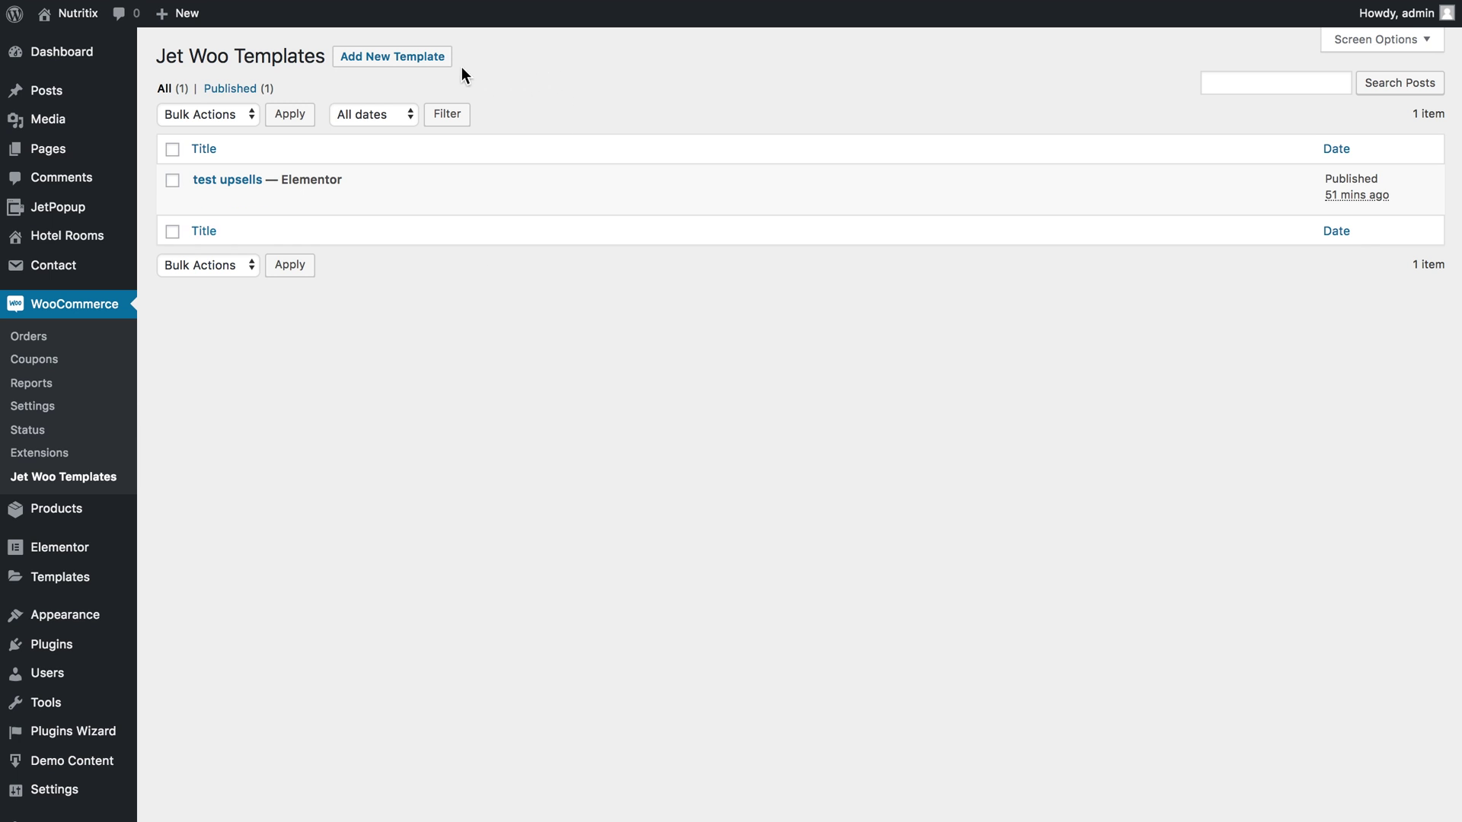
click(409, 61)
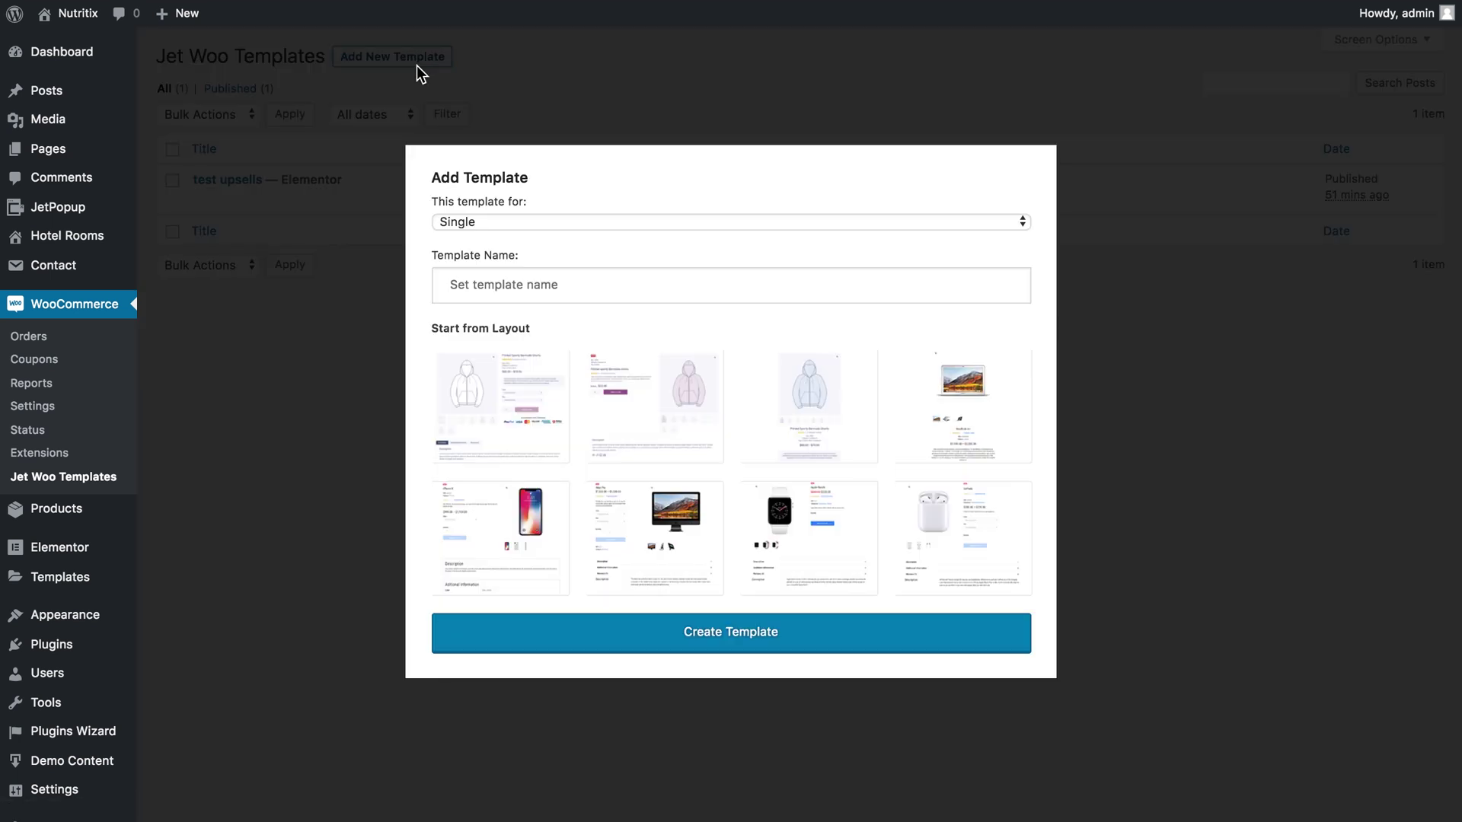
click(517, 221)
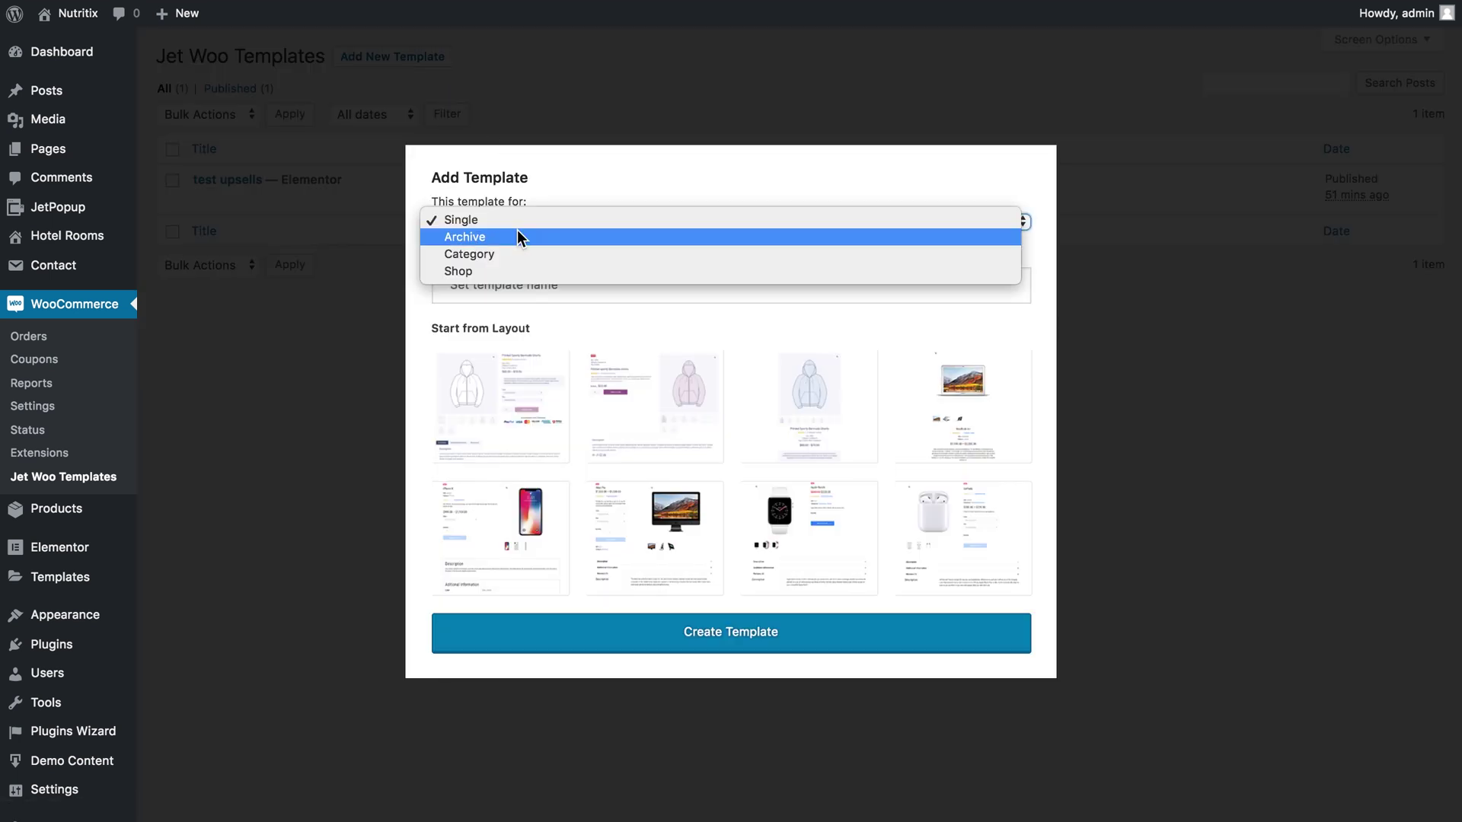
click(514, 236)
text(Related Products)
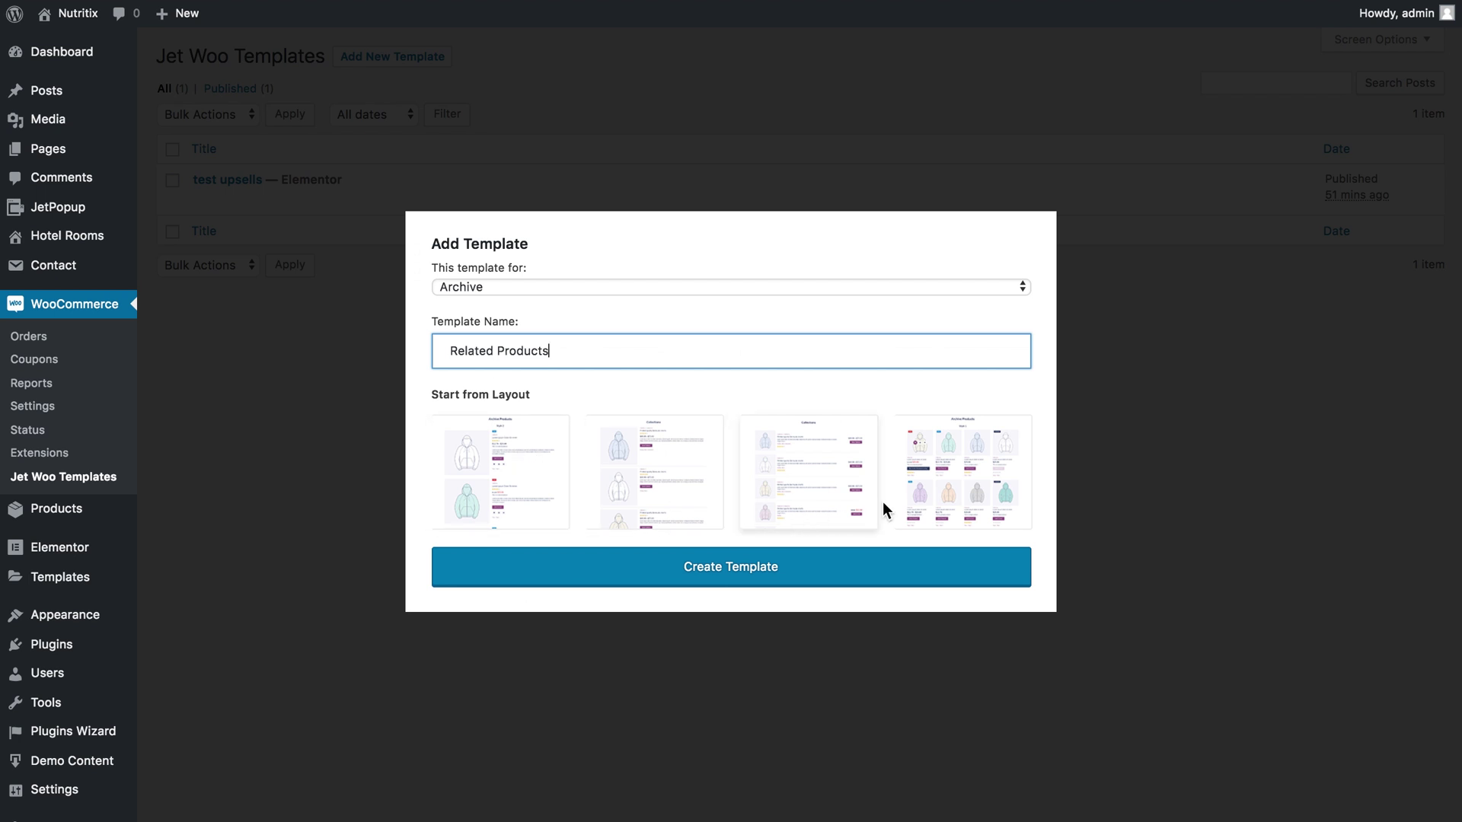
click(942, 464)
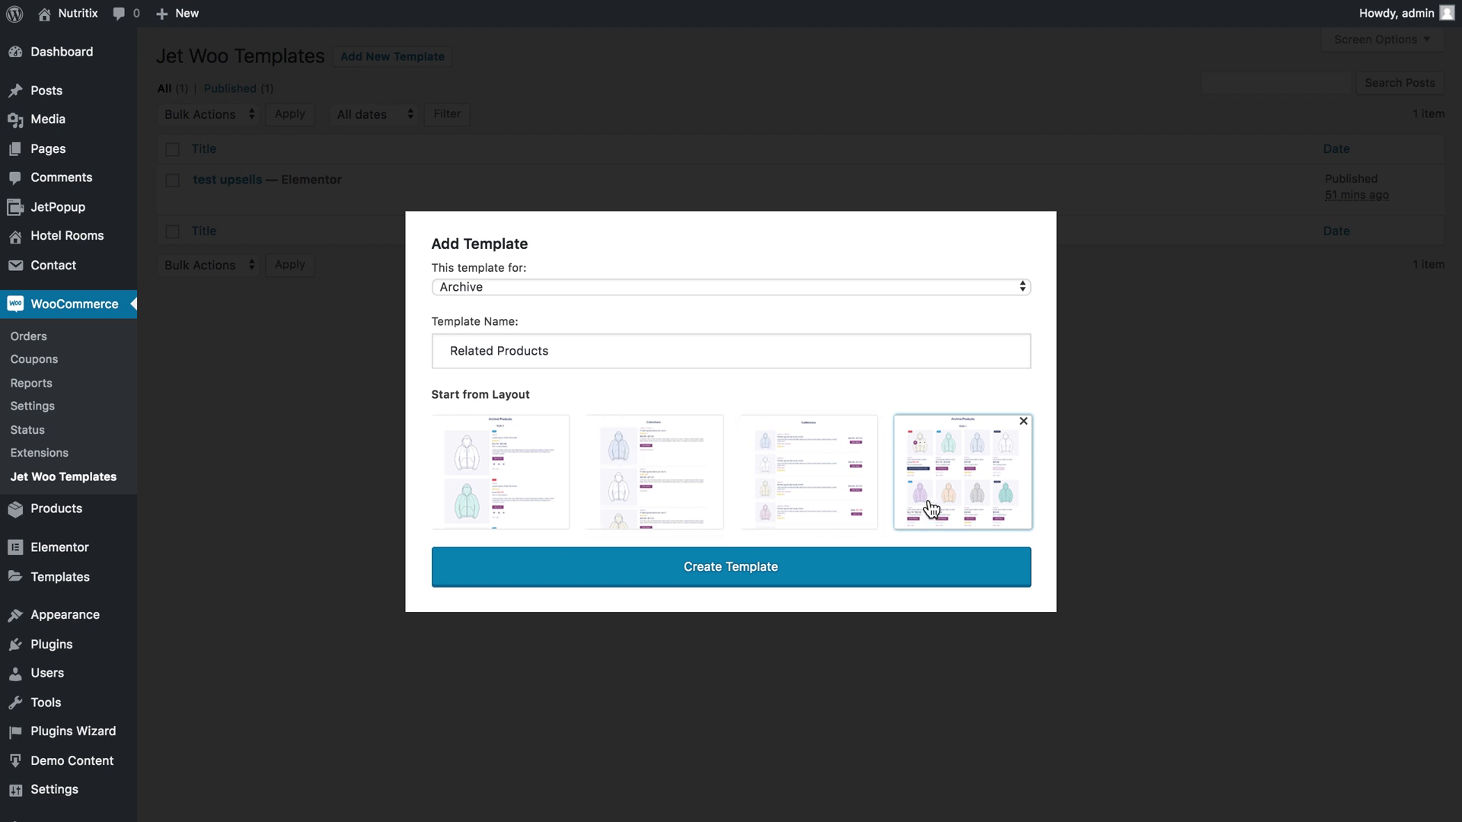
click(842, 579)
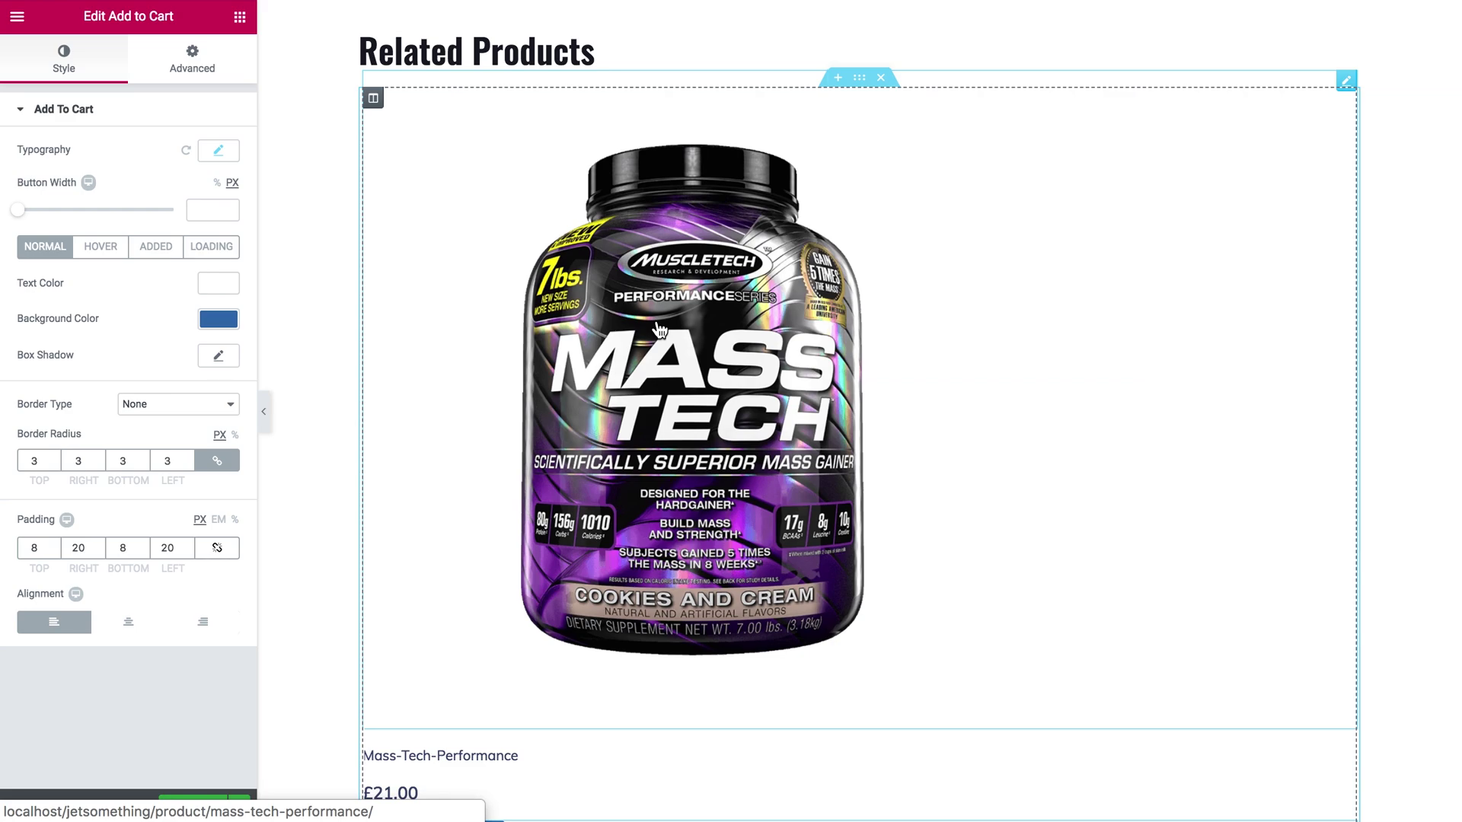
Turn on the custom columns count in the archive template's settings and publish the template
scroll(659, 329, down, 4)
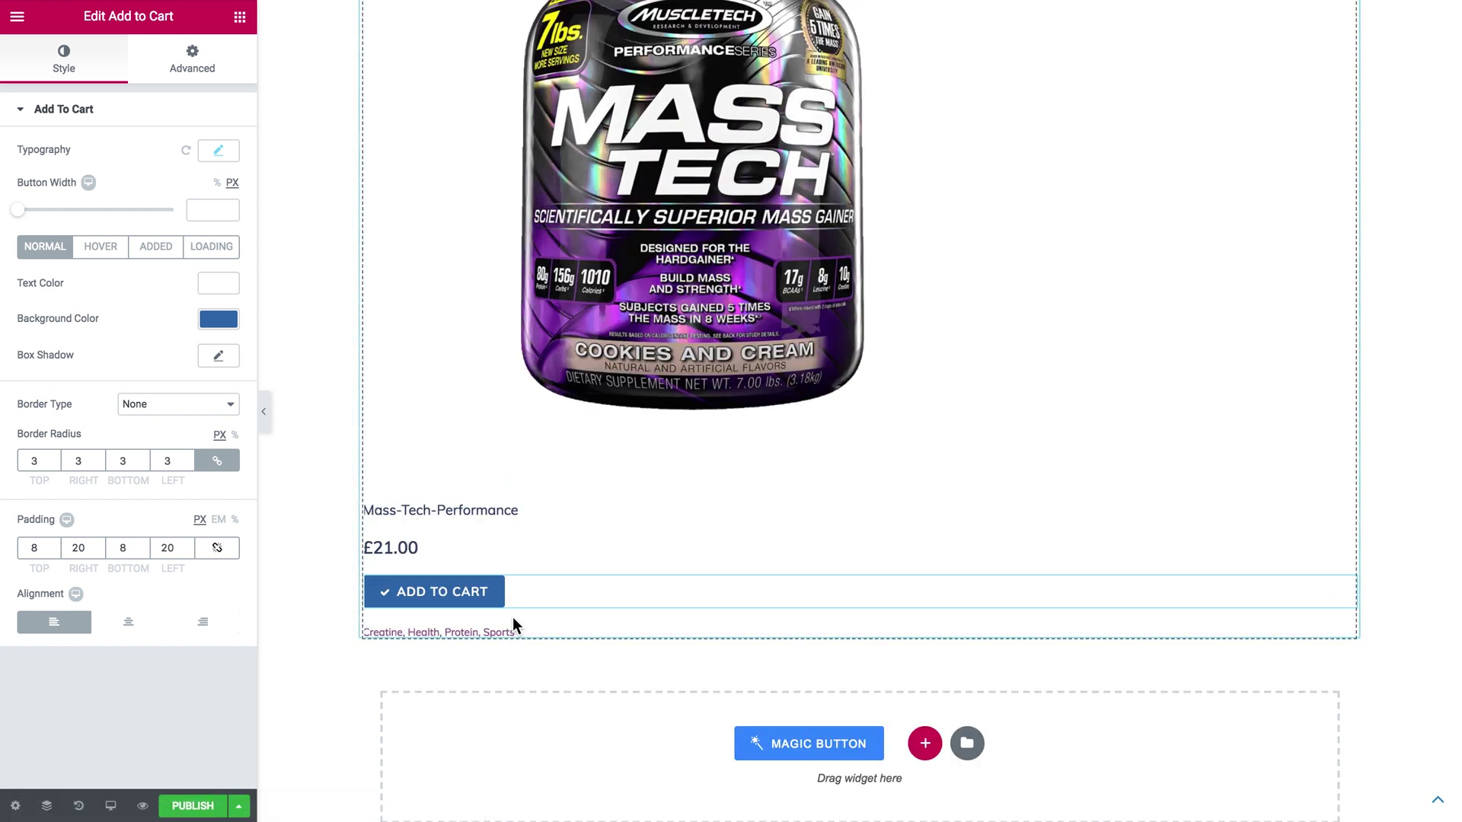
scroll(579, 499, up, 3)
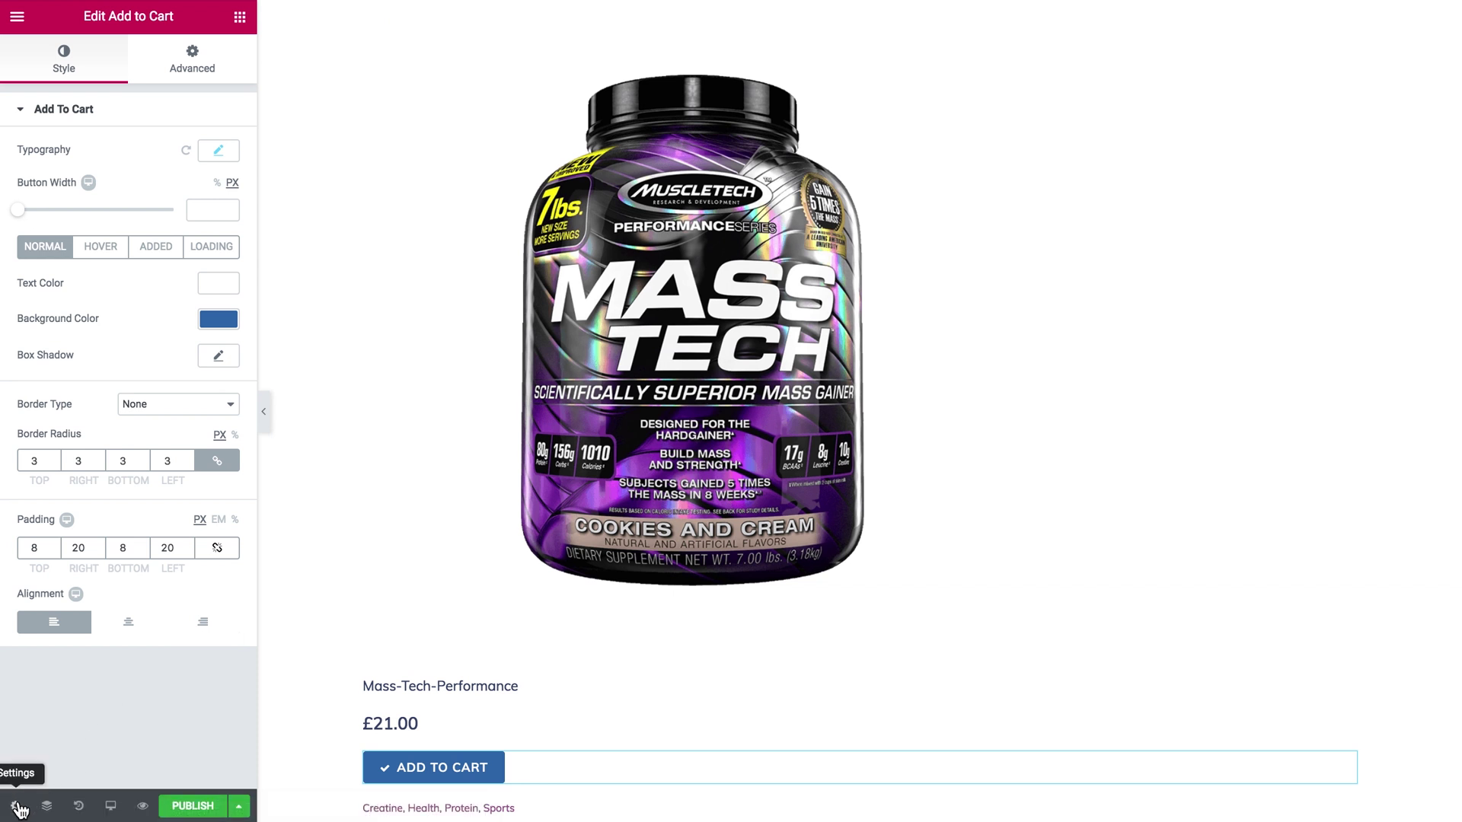
click(17, 806)
click(155, 262)
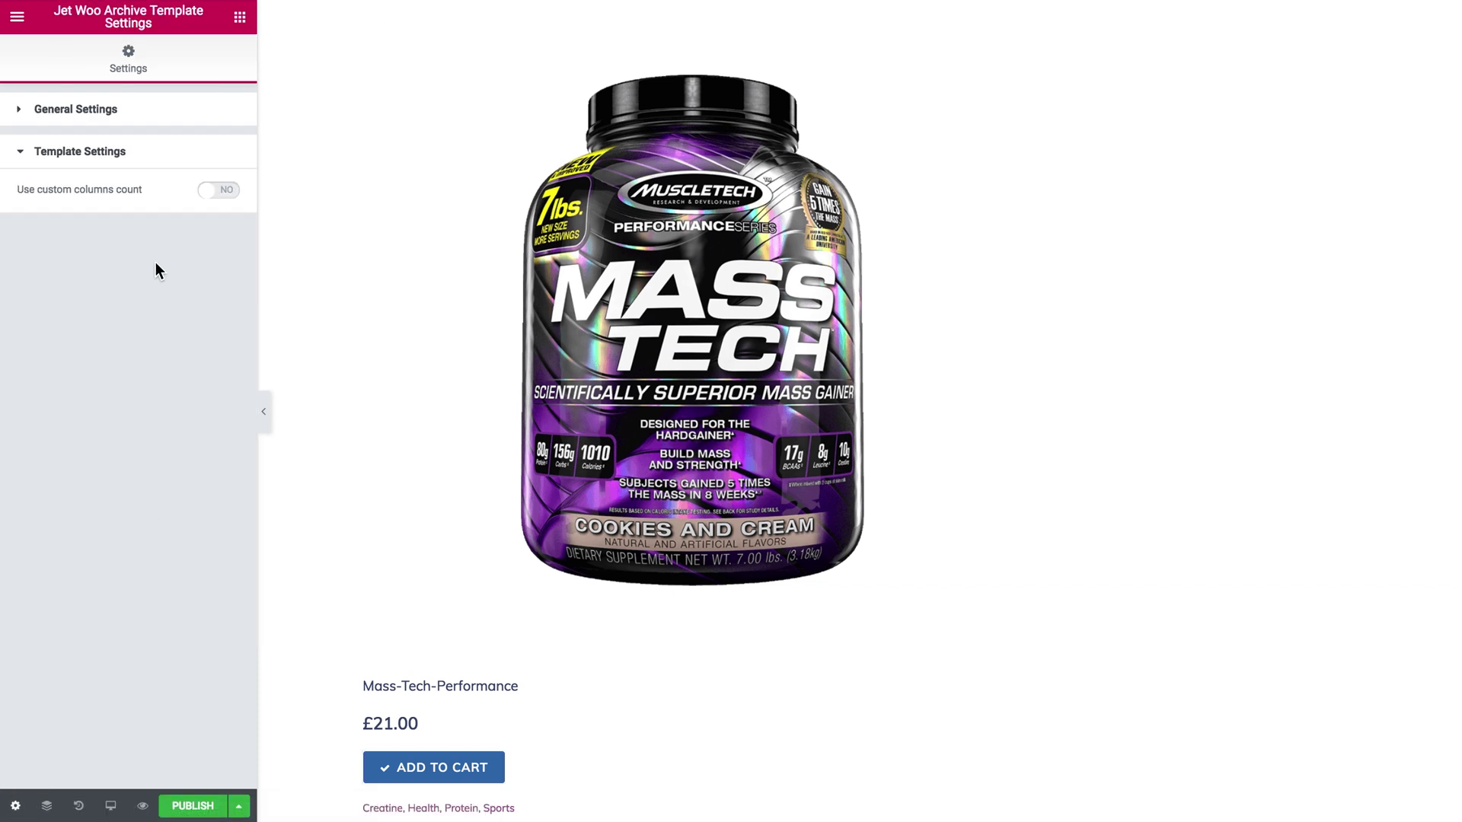
click(216, 190)
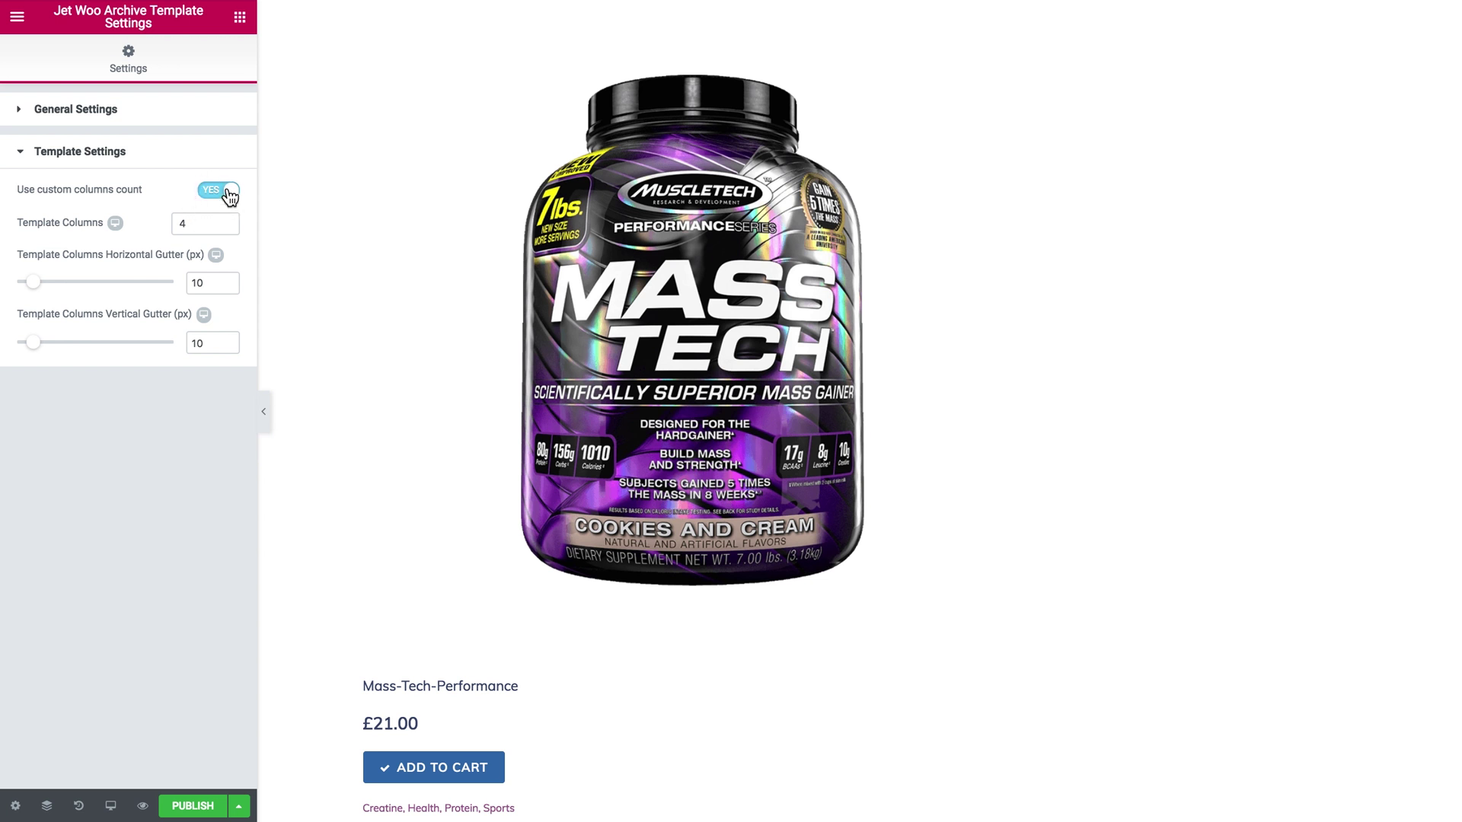
drag(195, 225, 162, 229)
click(192, 219)
click(185, 112)
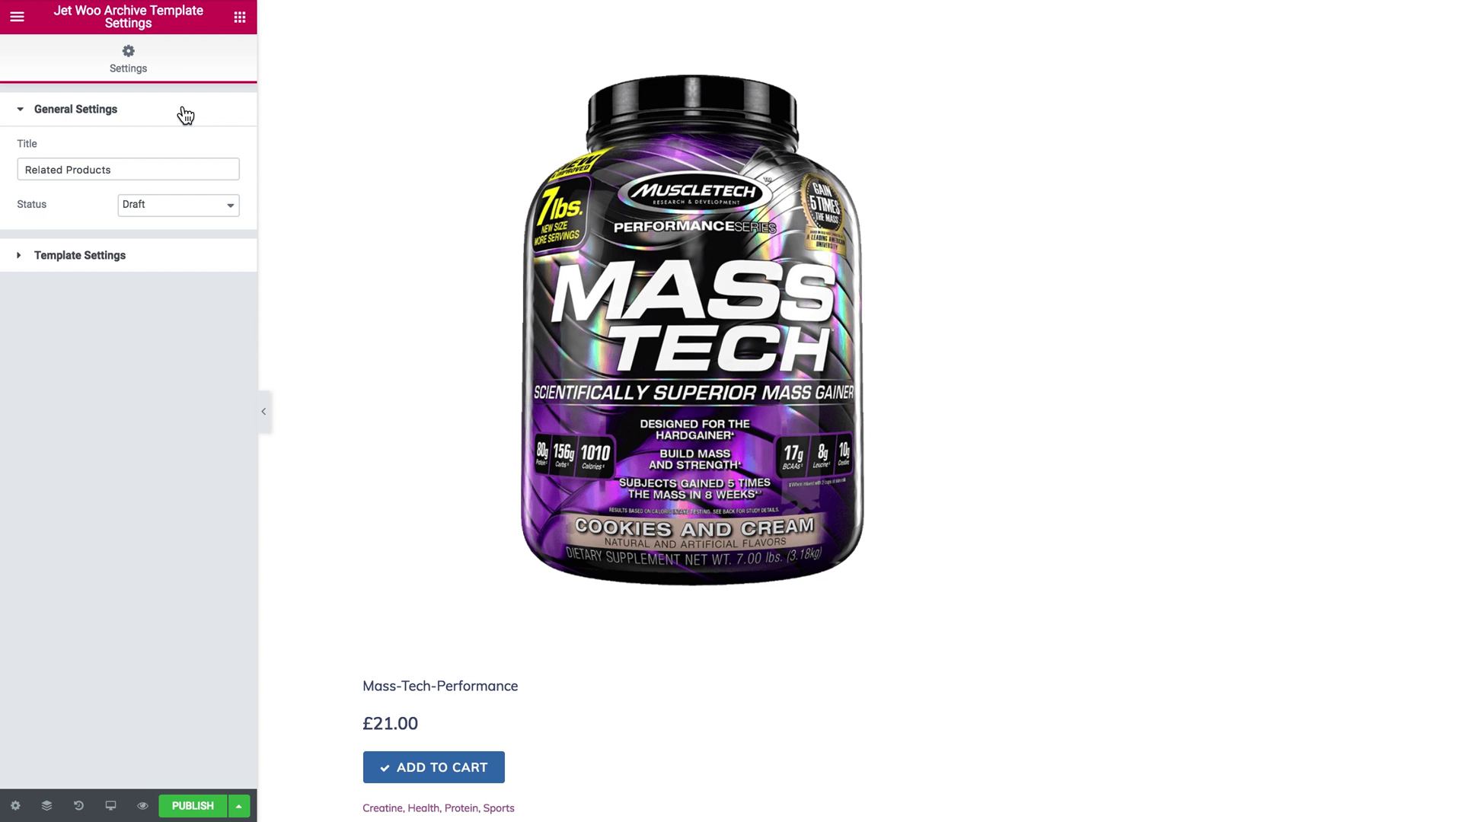
click(195, 805)
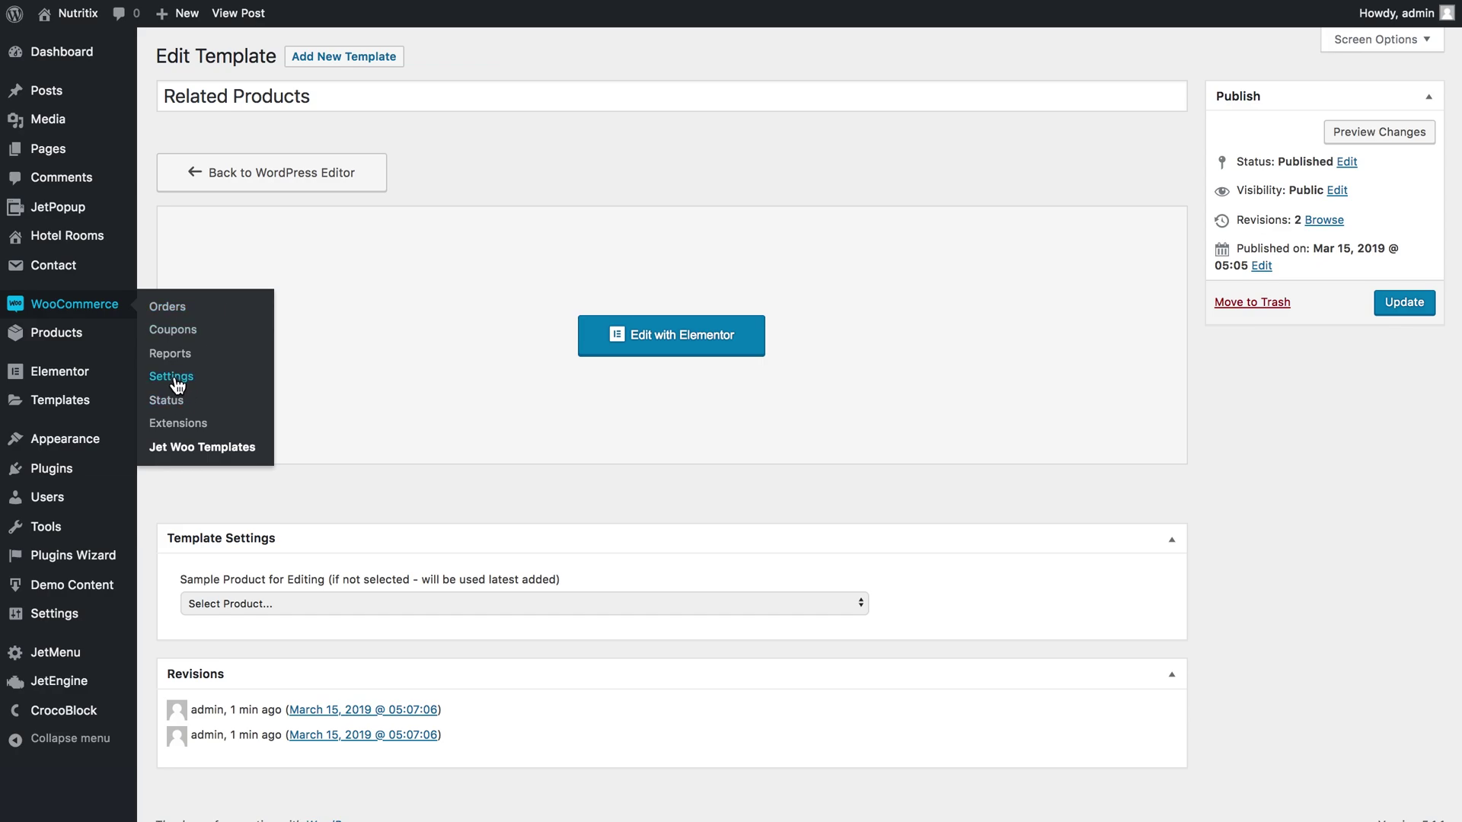
In WooCommerce's Jet Woo Builder settings, set the Products Archive Template and Products Shortcode Template to Related Products
click(177, 382)
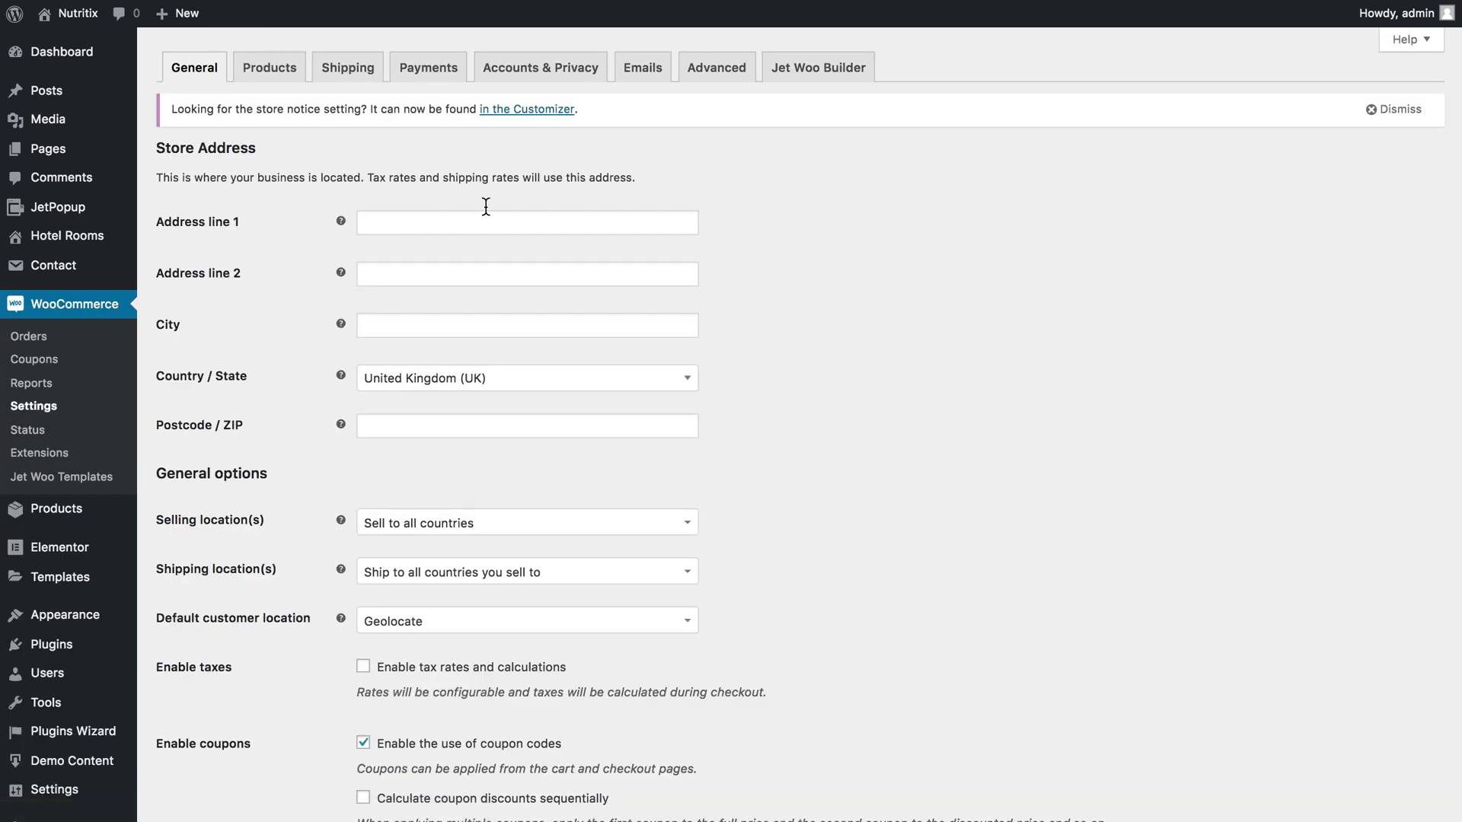
click(815, 84)
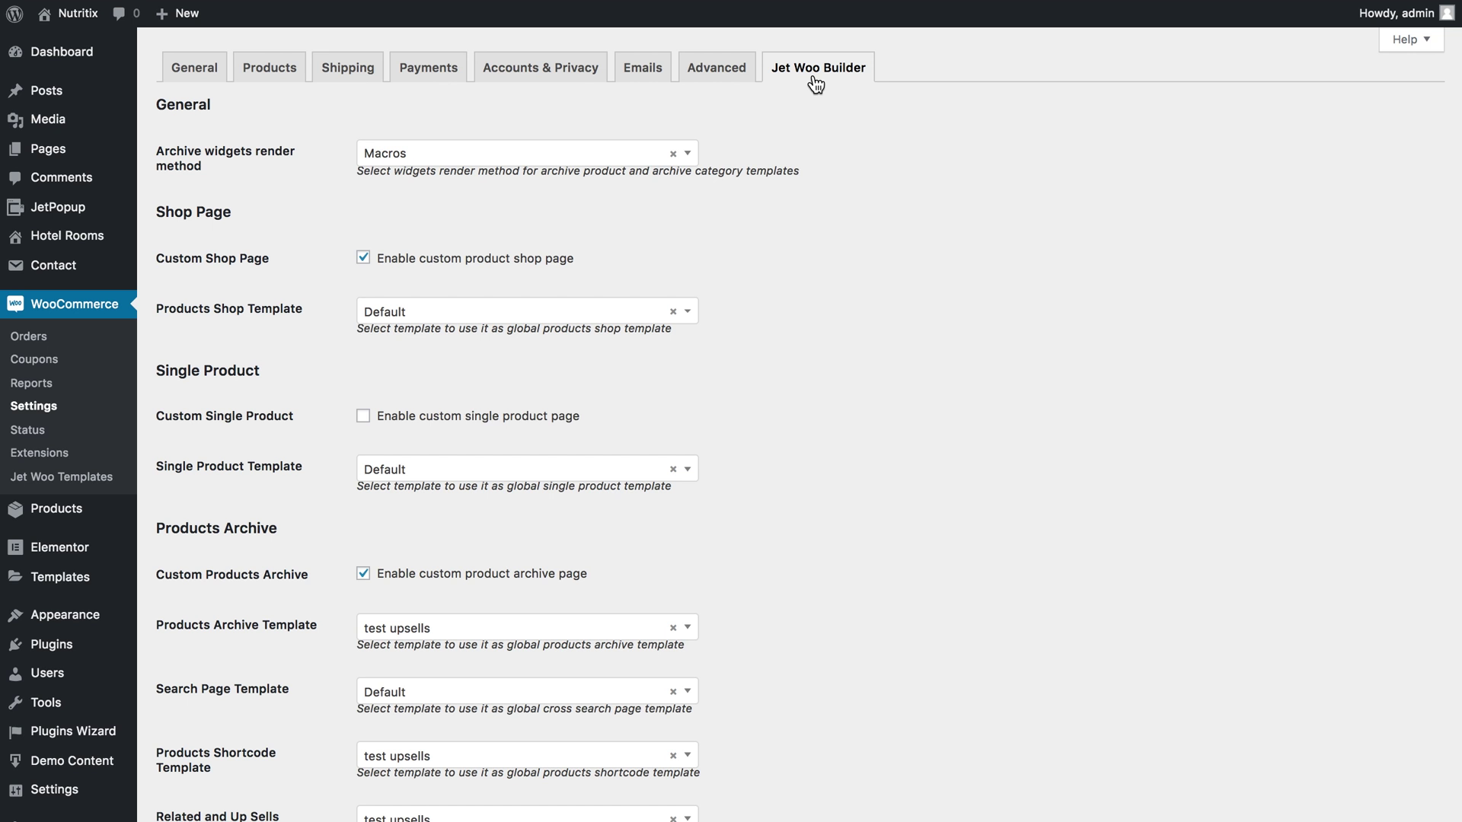
scroll(724, 224, down, 5)
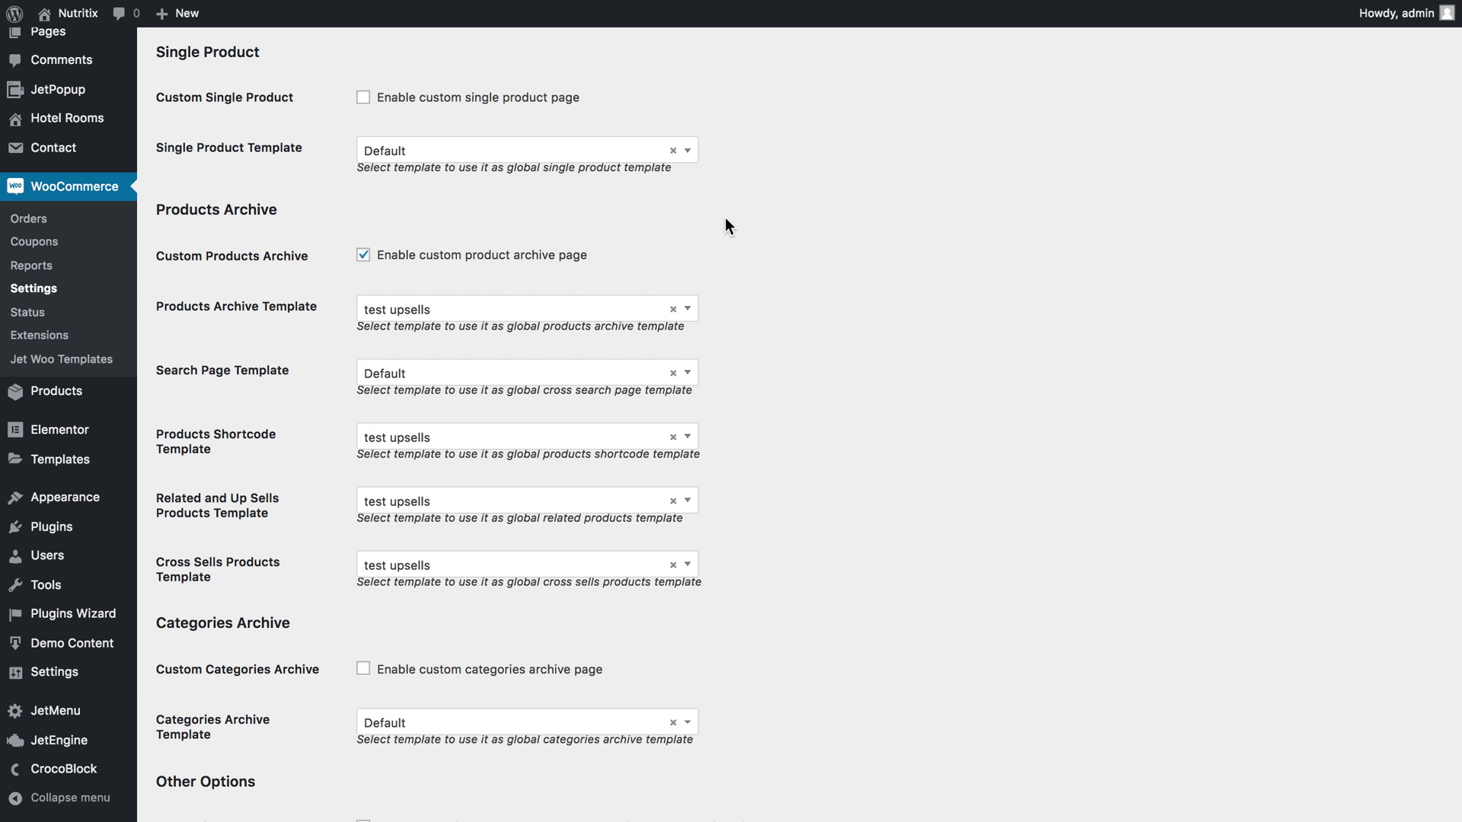
scroll(724, 220, up, 5)
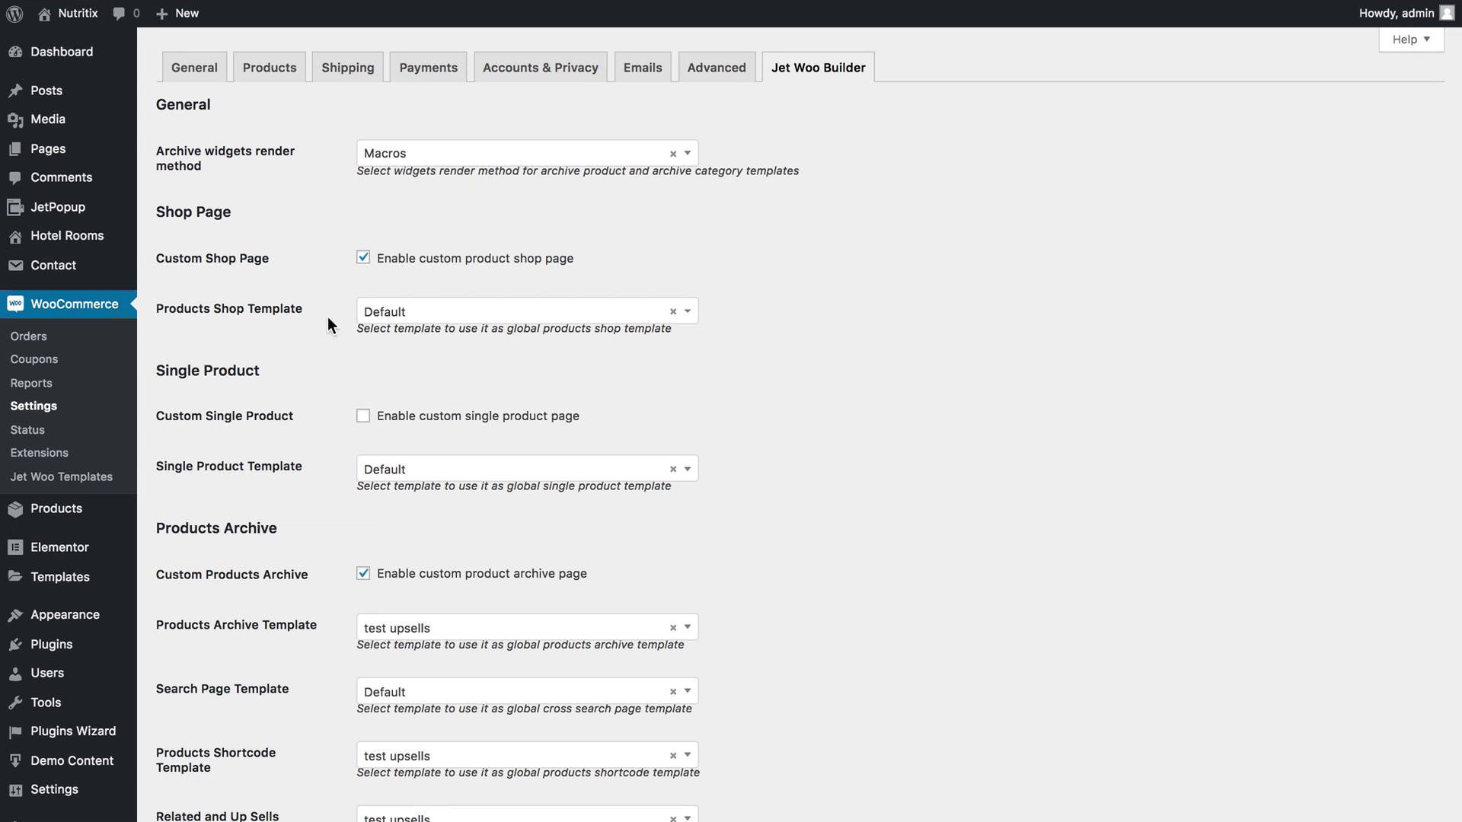
scroll(399, 364, down, 5)
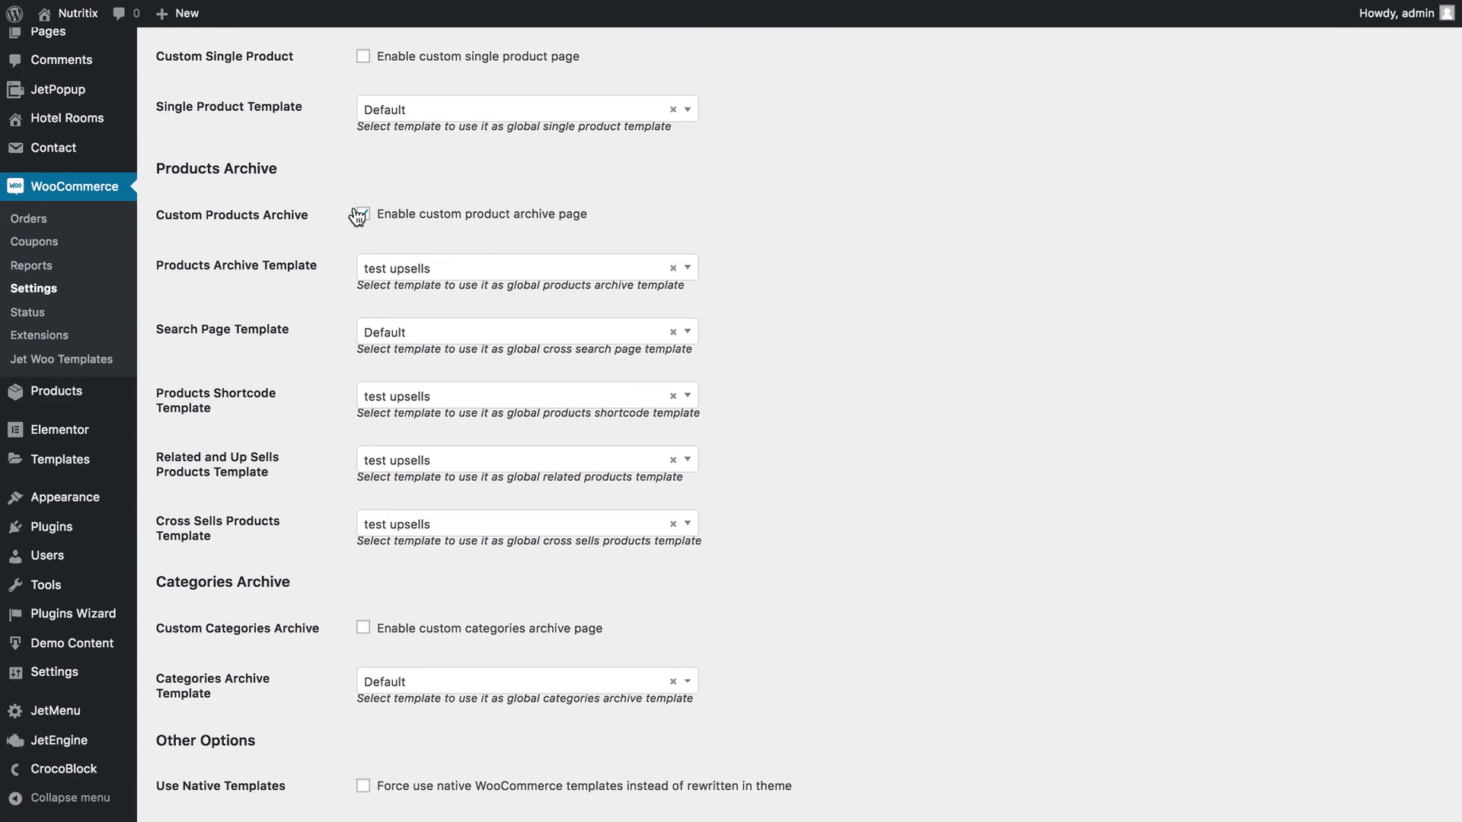
click(380, 267)
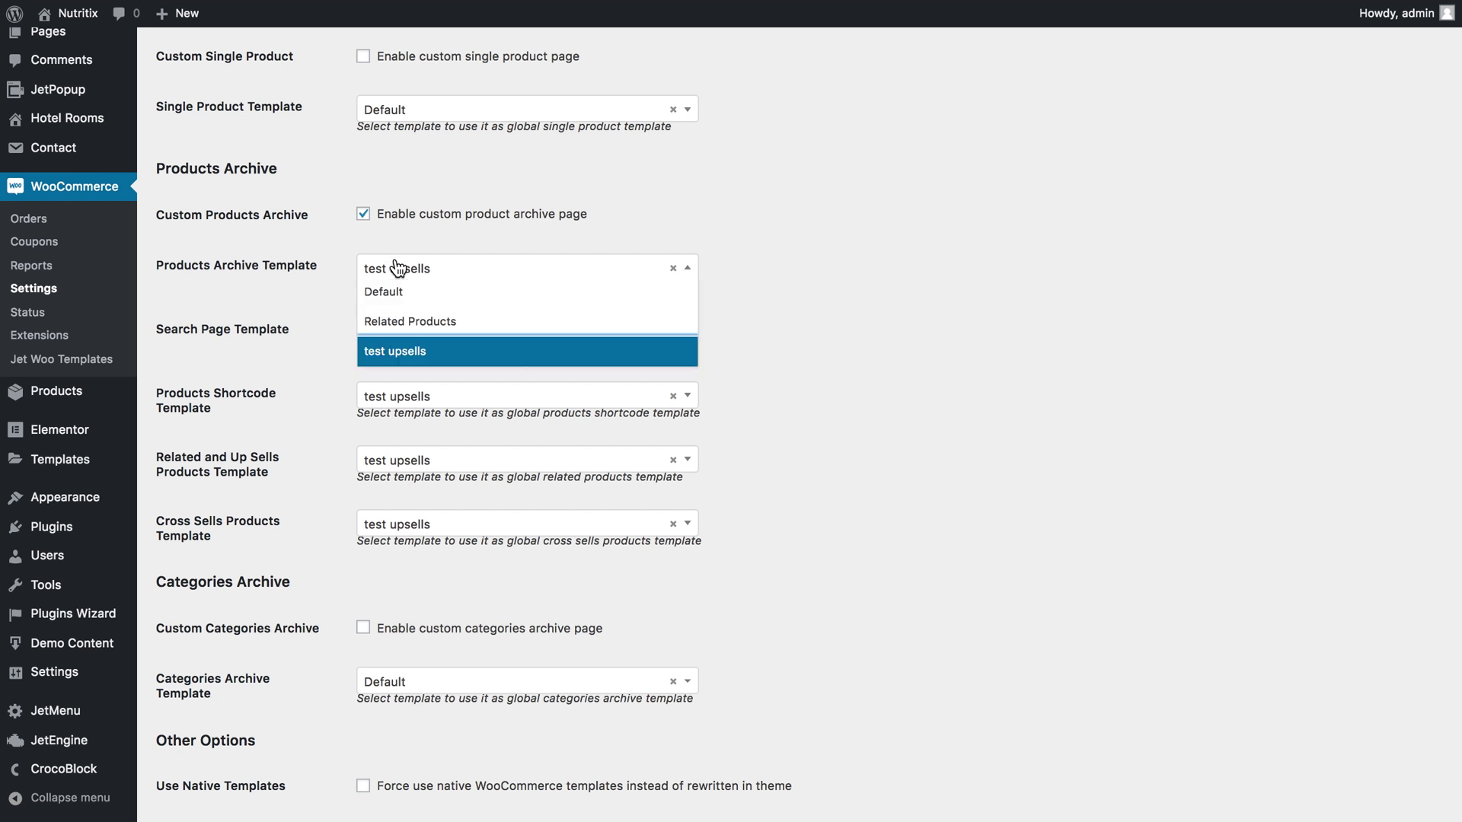
click(391, 320)
click(411, 409)
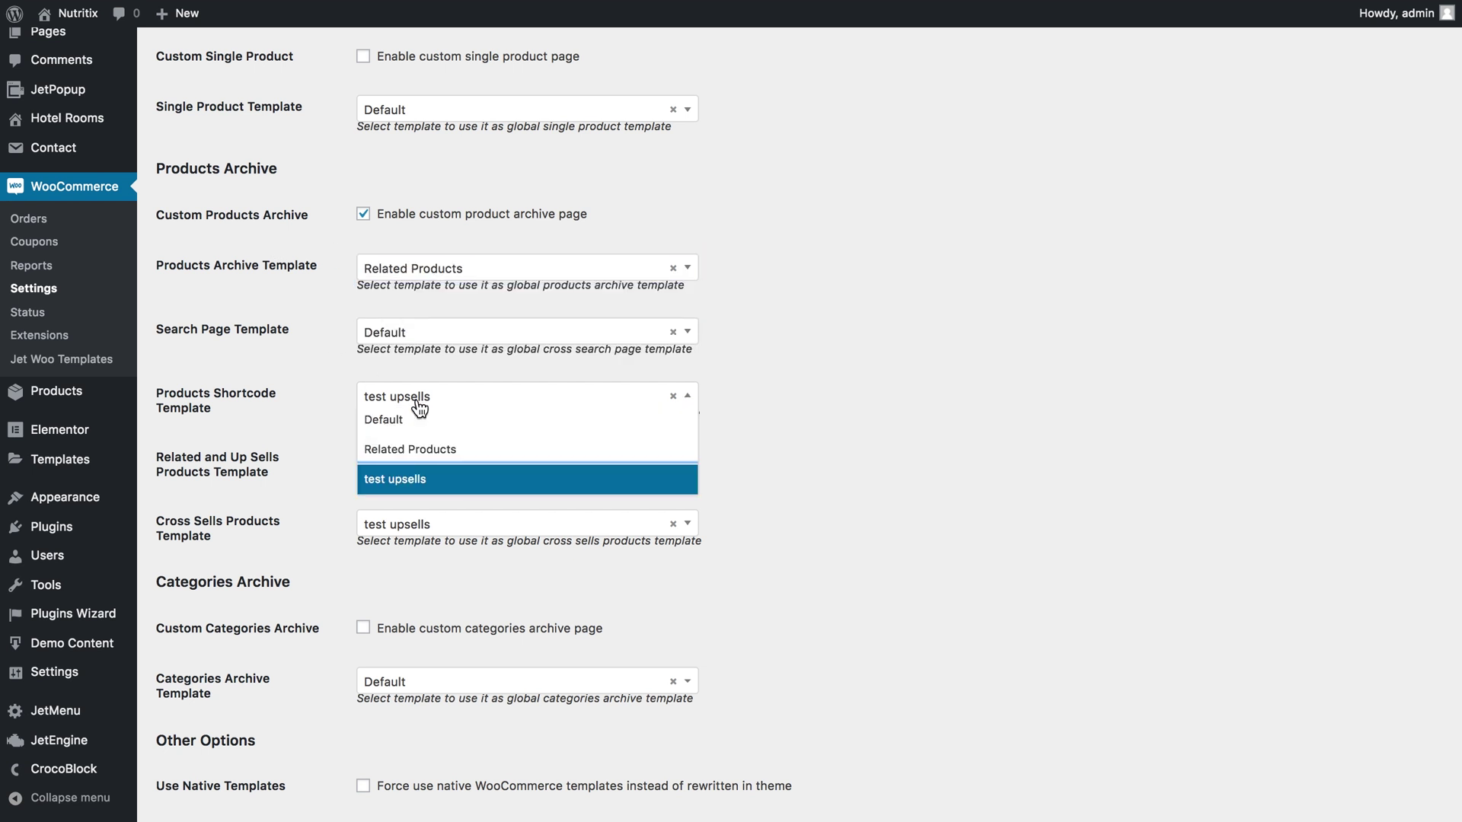
click(411, 446)
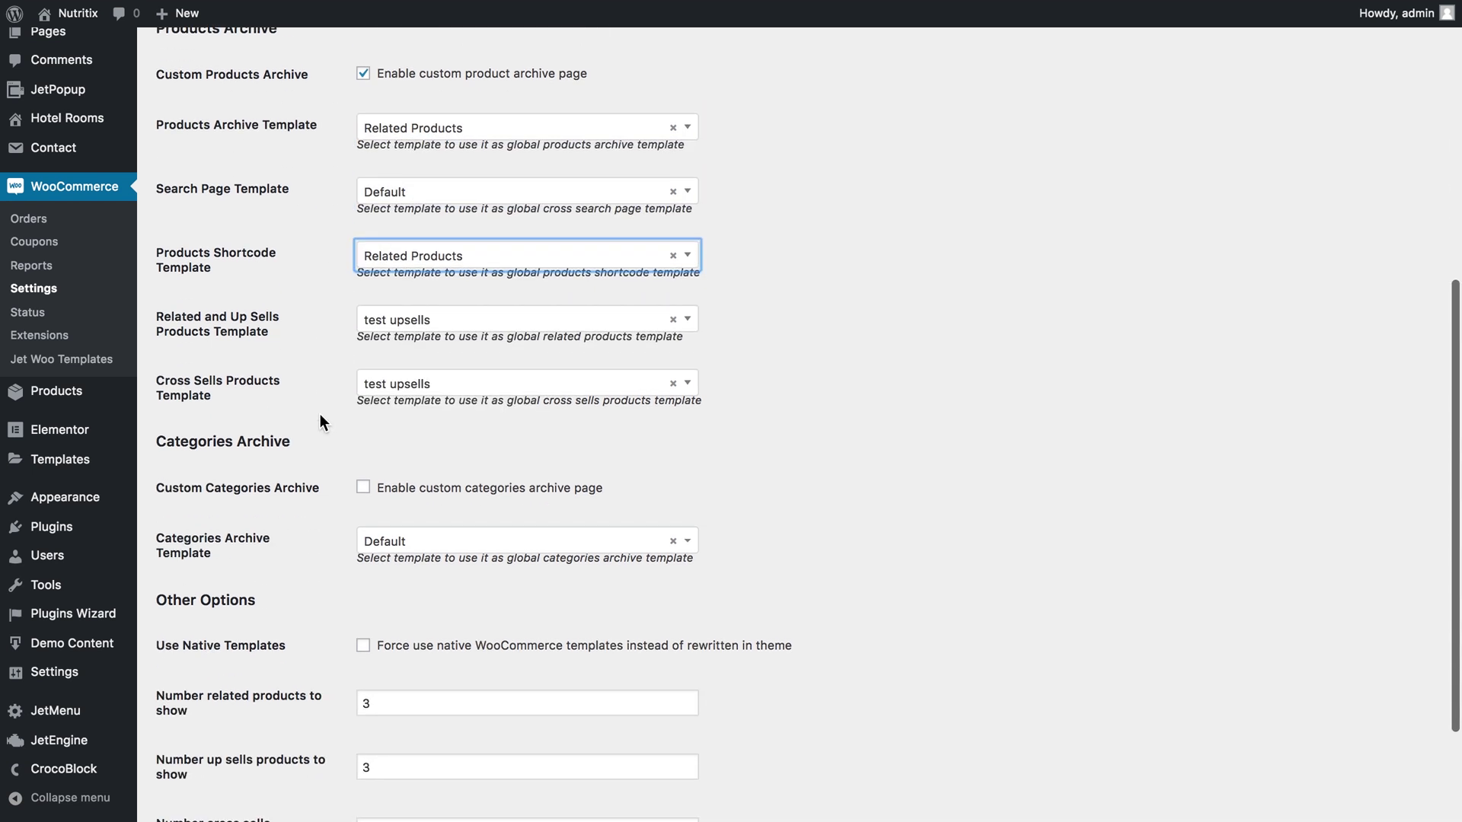
Set the Related and Up Sells Products Template to Related Products, show 4 related products, and save the settings
scroll(320, 413, up, 2)
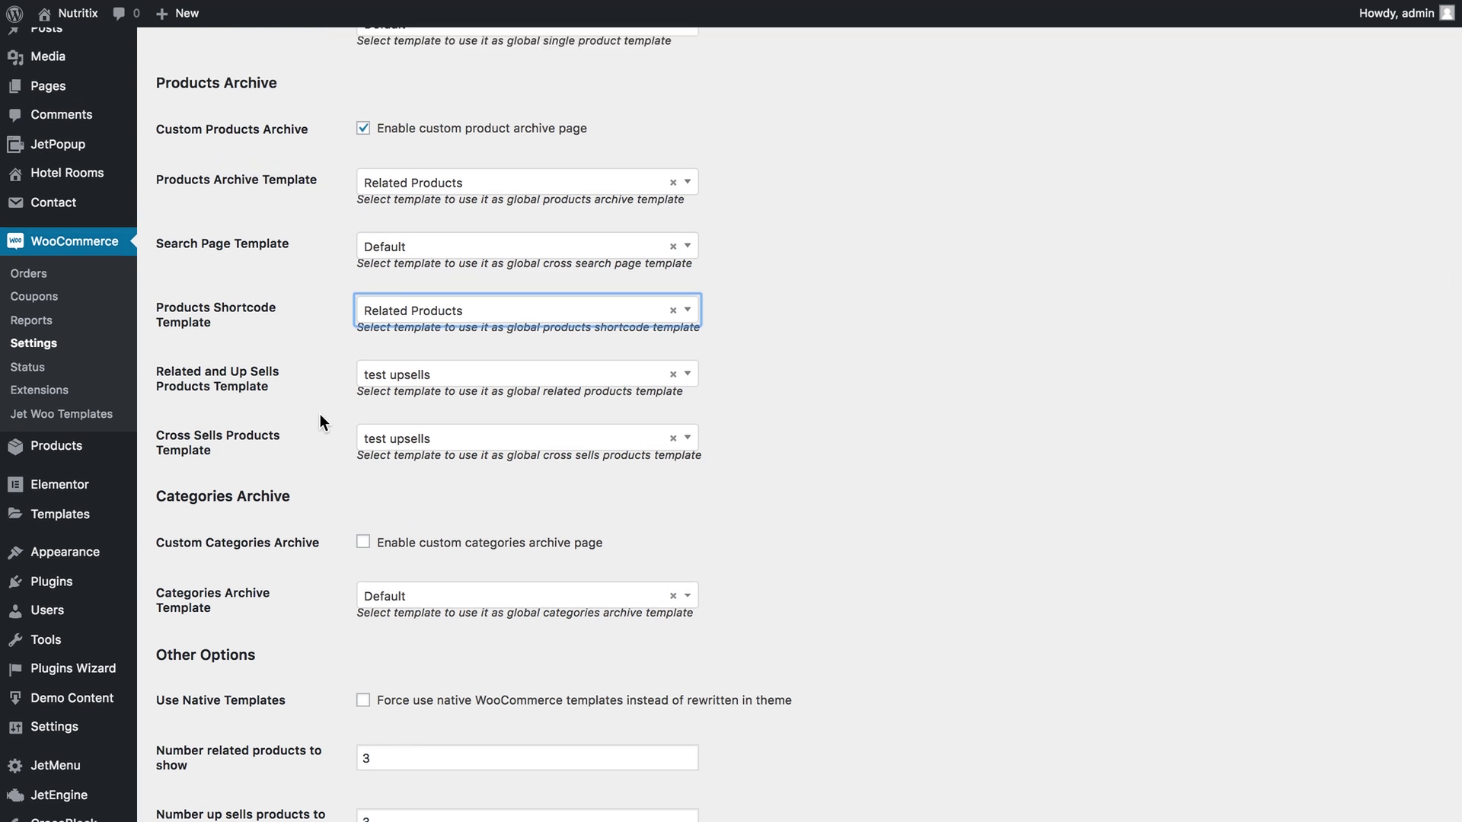
click(444, 380)
click(448, 426)
scroll(310, 409, up, 1)
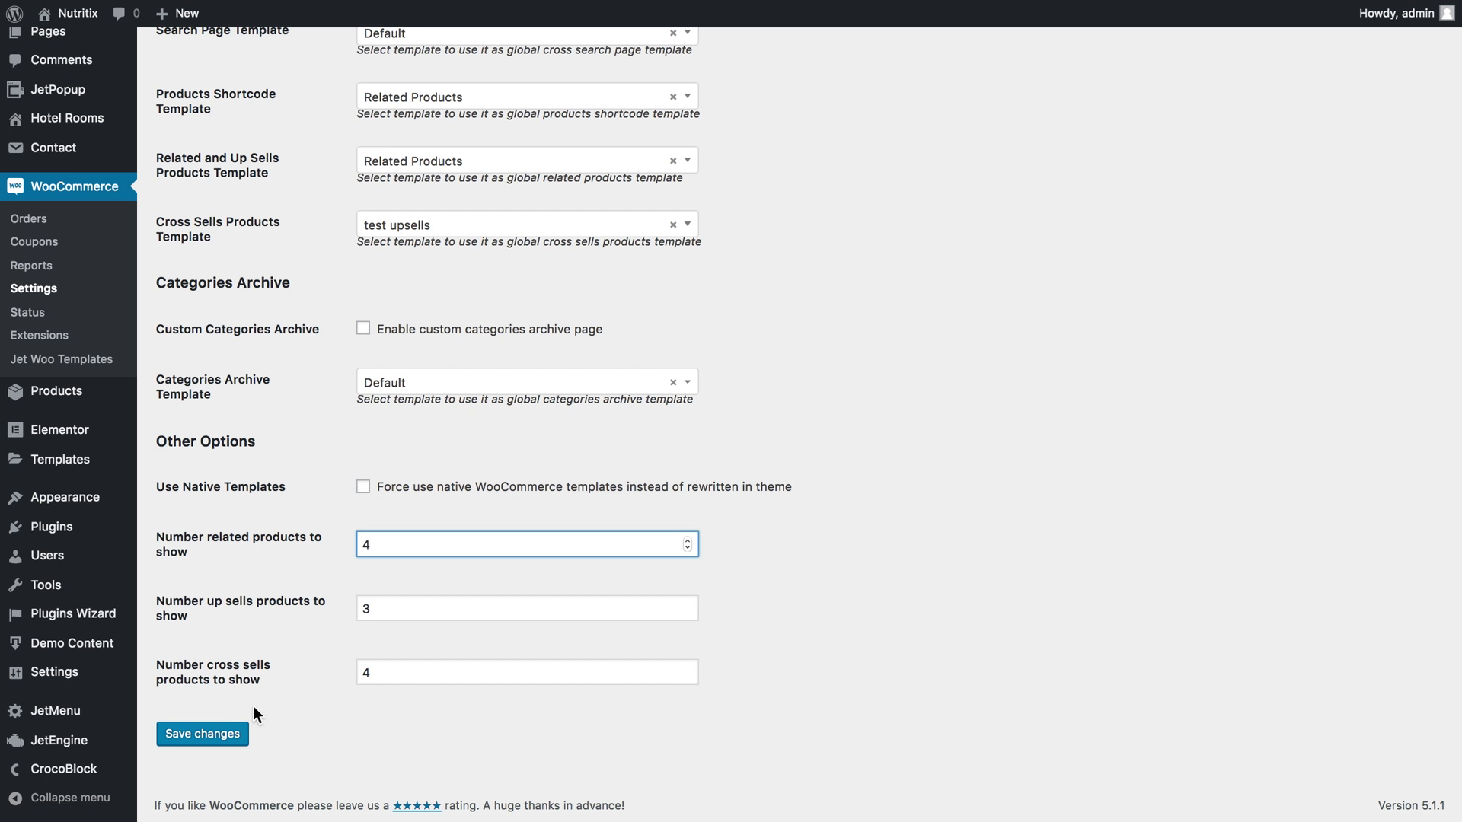
click(230, 738)
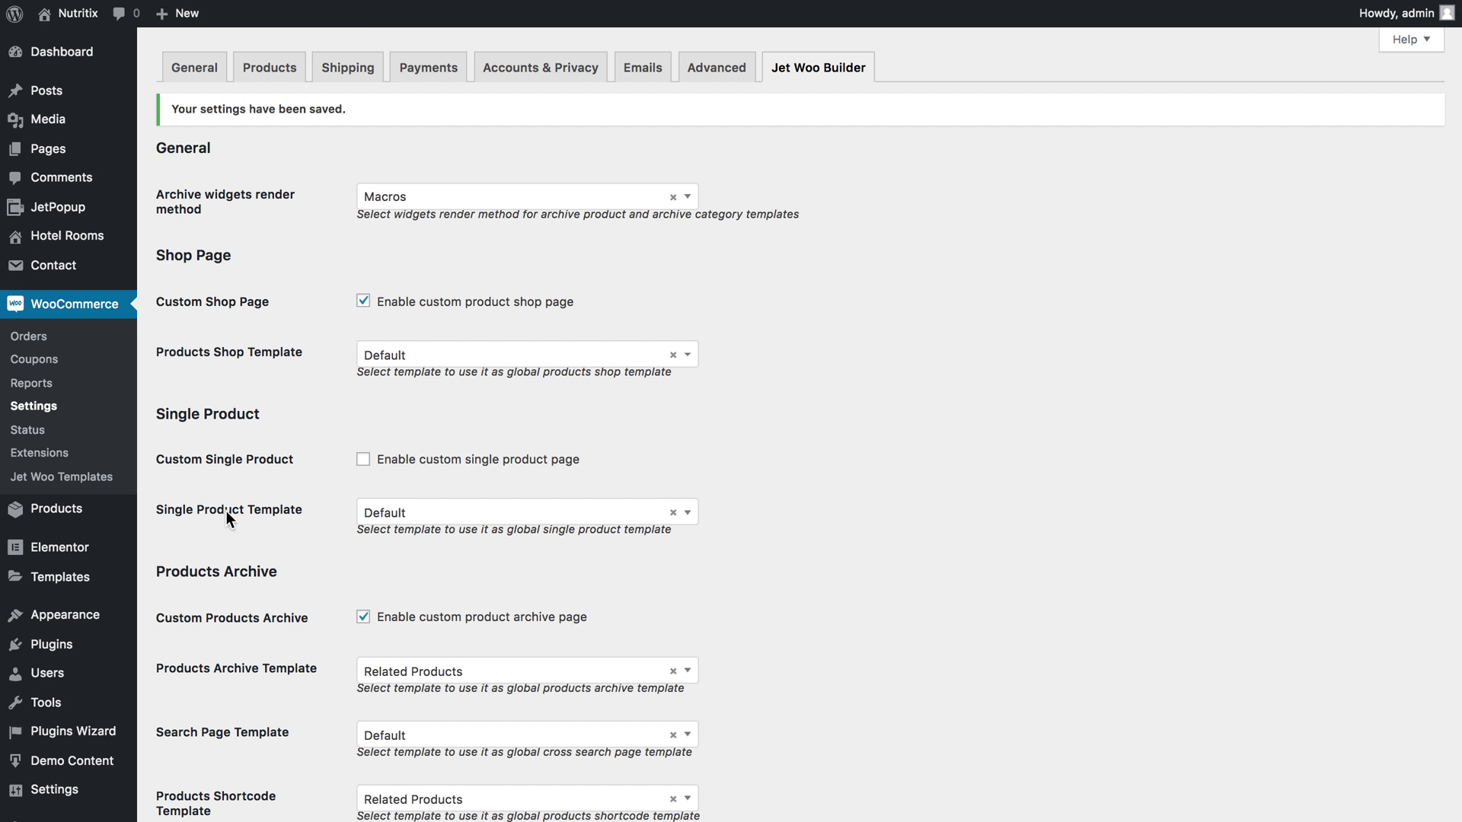
Open the JetPopup list and examine the popup import option and the available popup layout presets
click(60, 213)
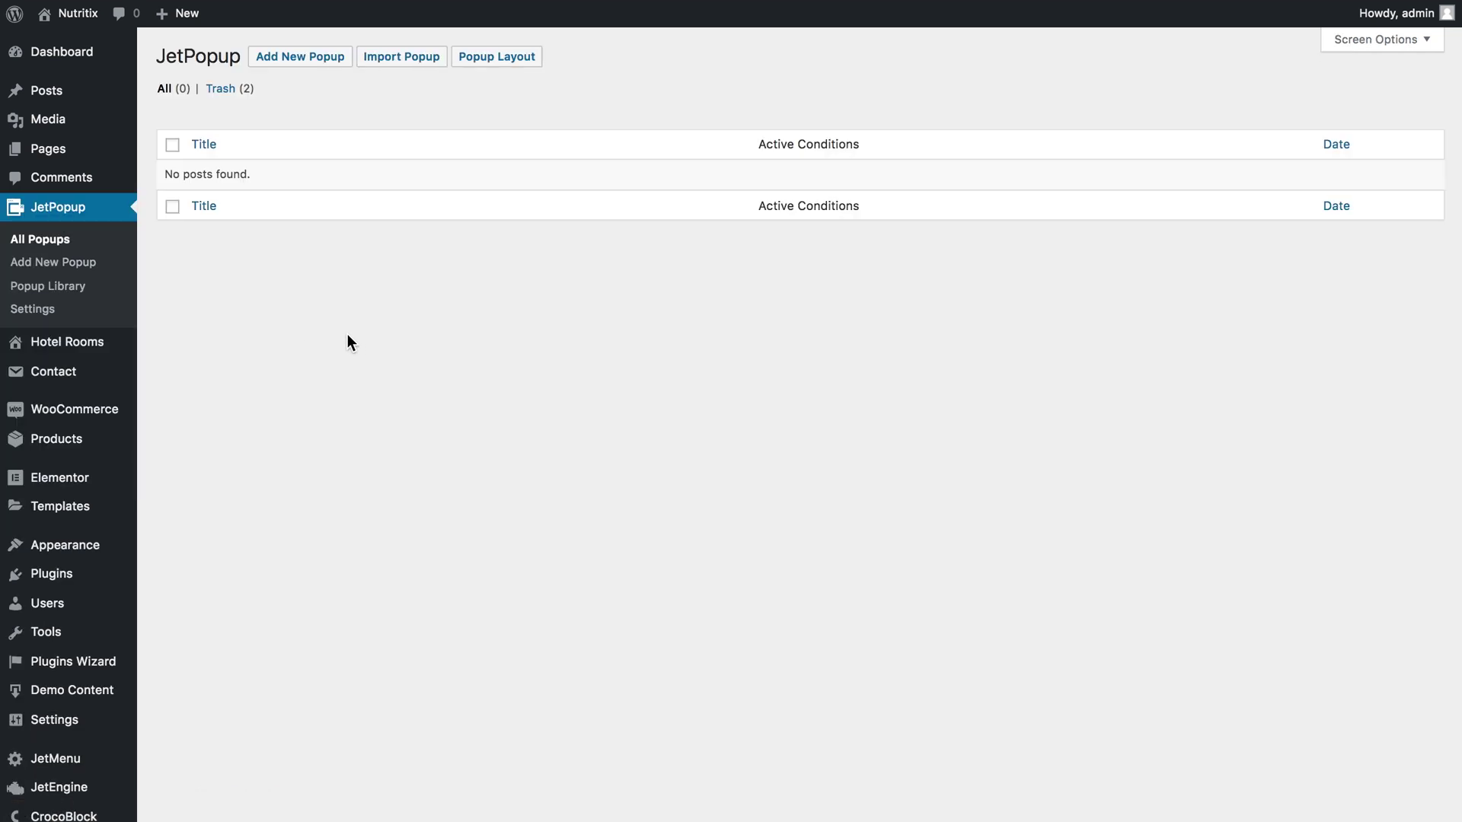
click(320, 67)
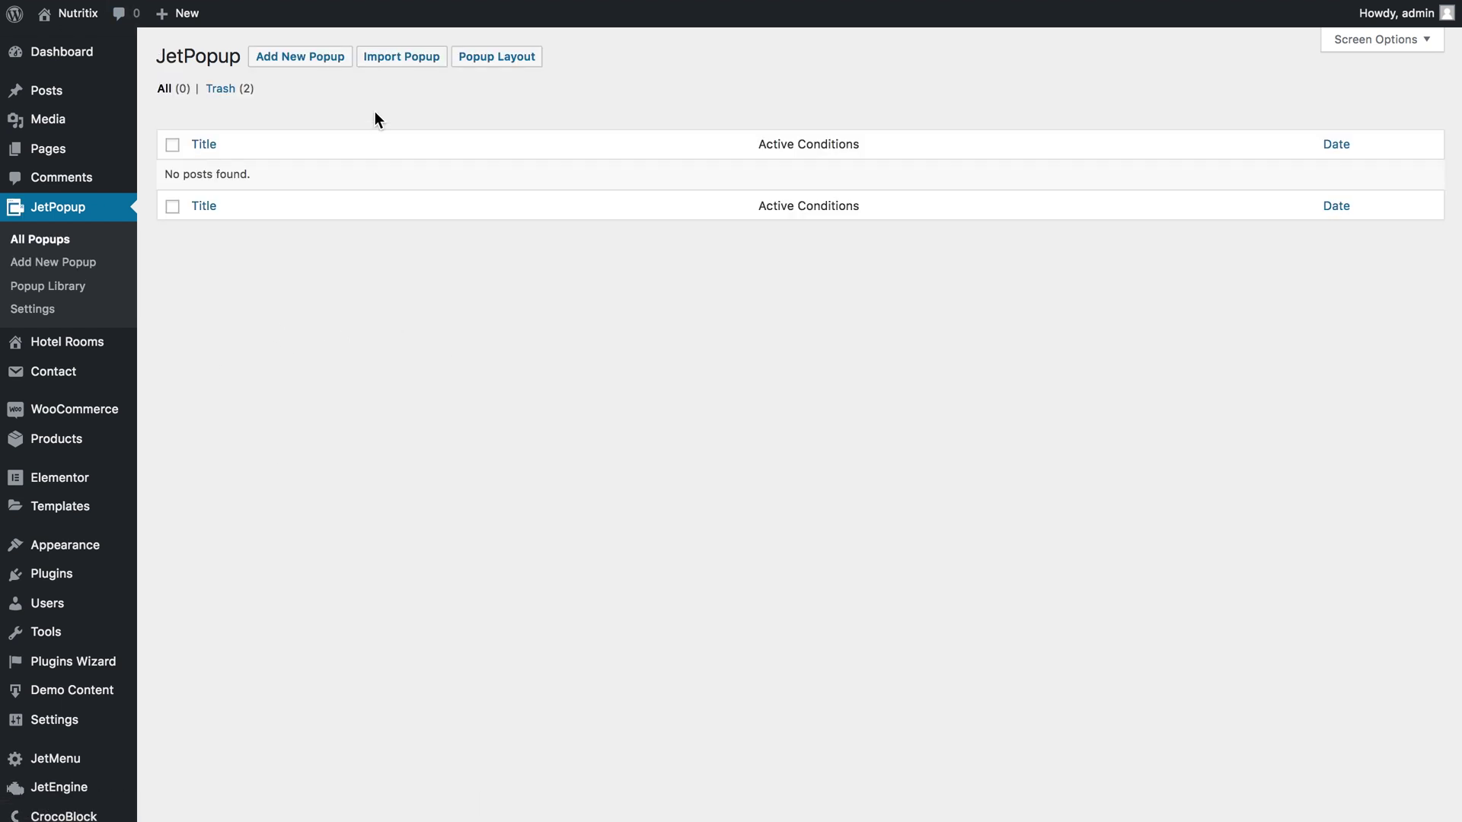
click(391, 70)
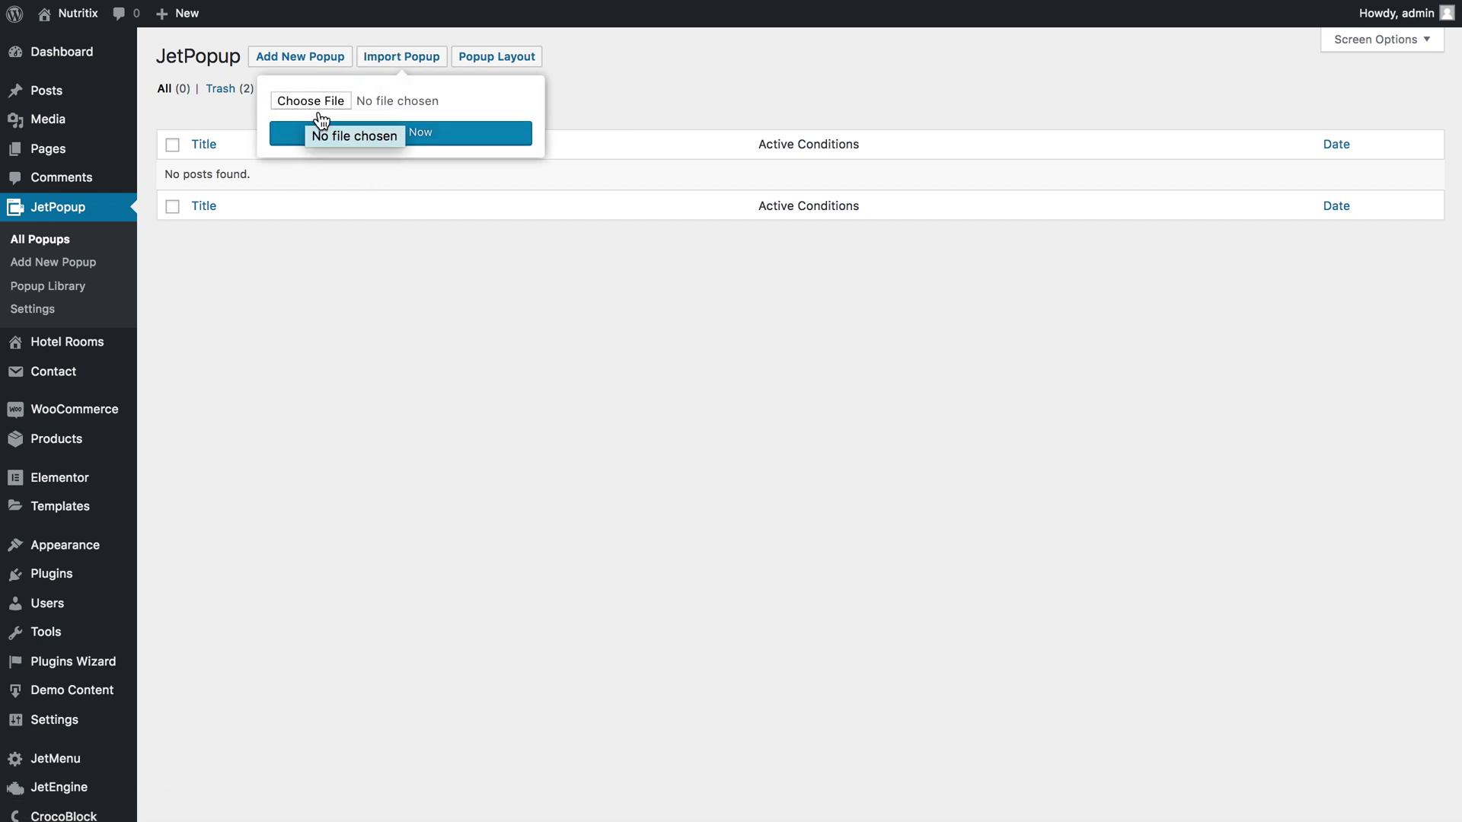
click(511, 60)
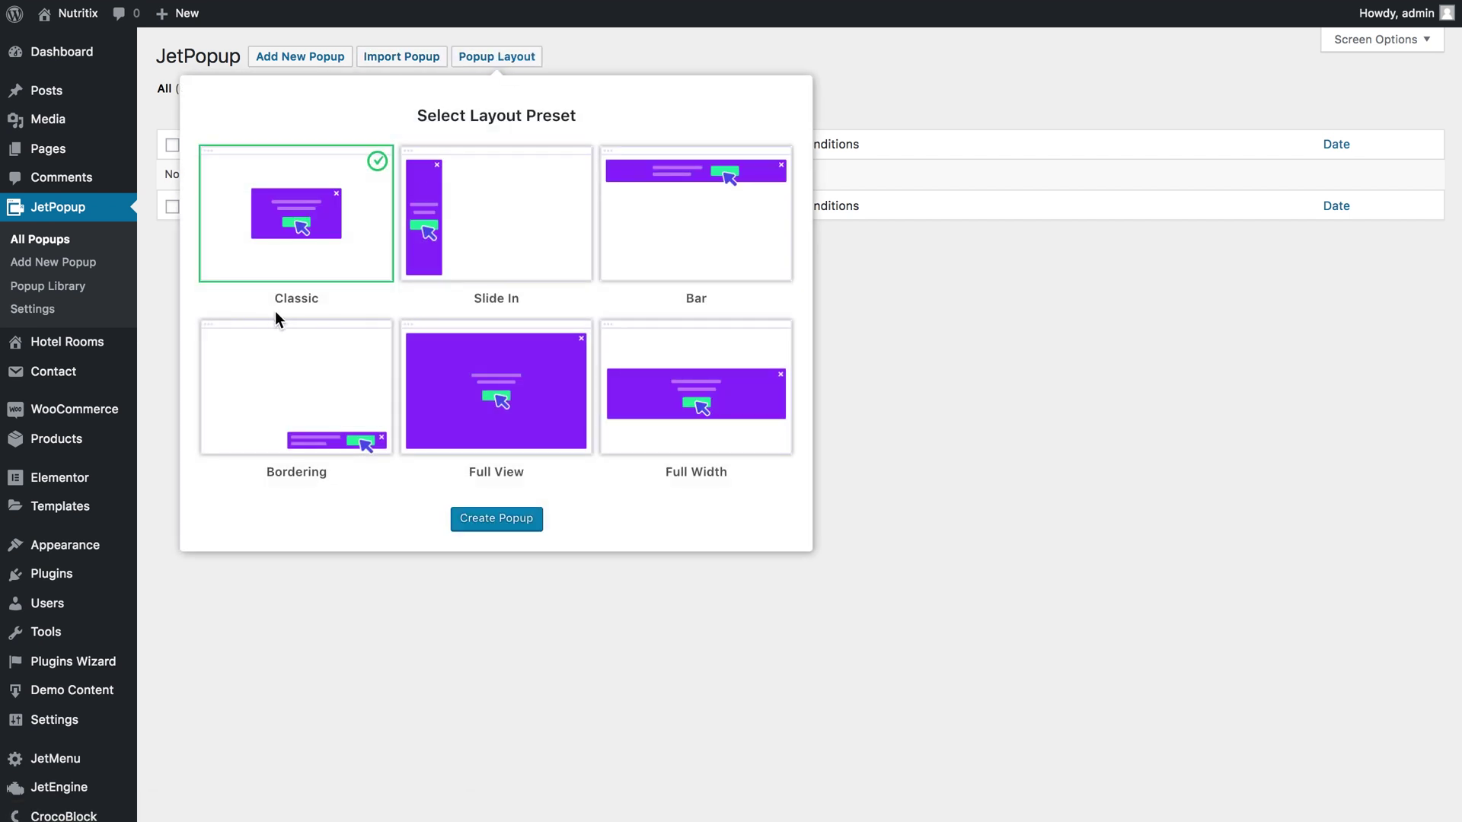
click(467, 245)
click(650, 251)
click(674, 440)
click(520, 437)
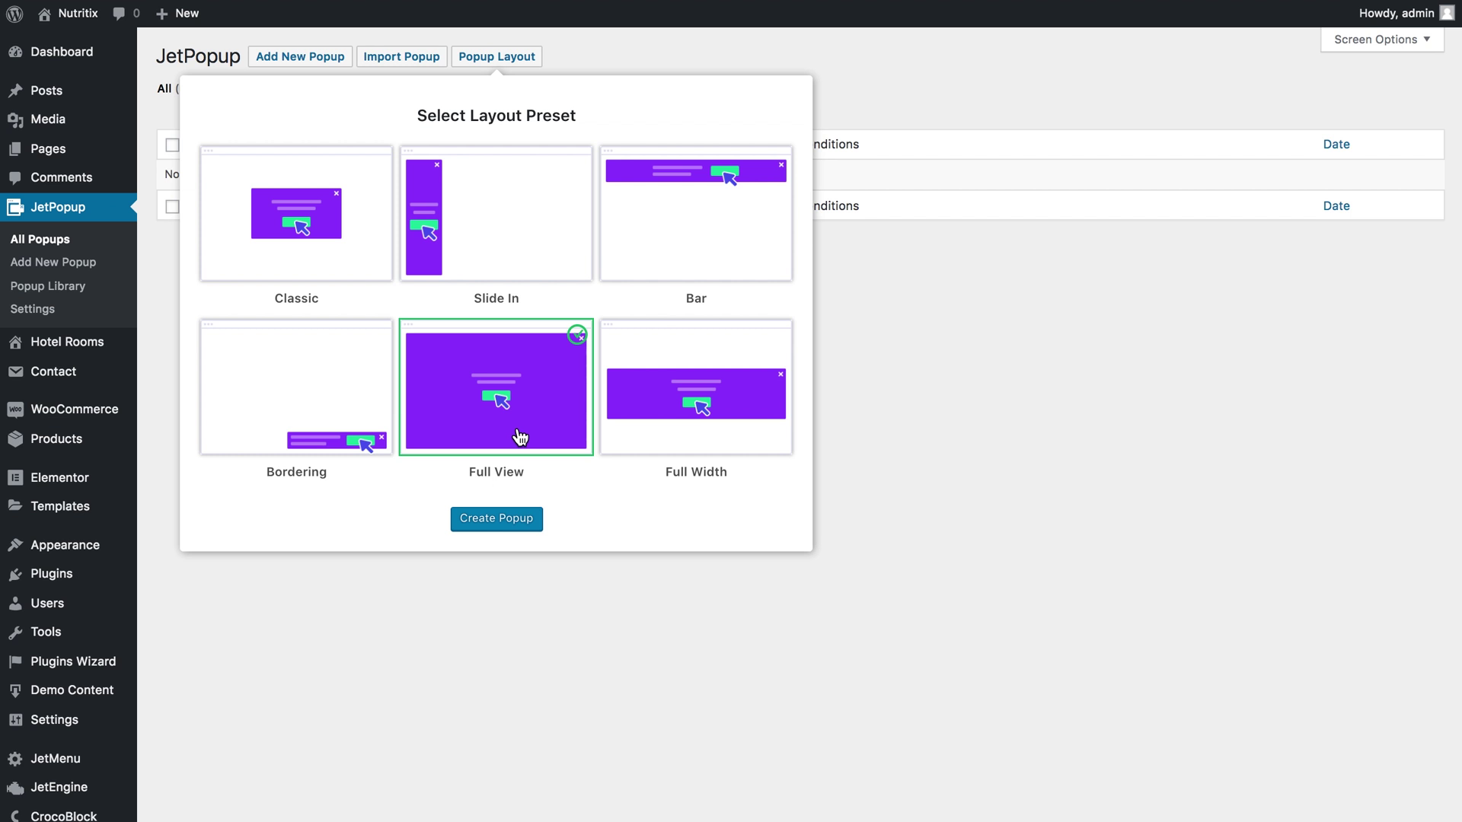
click(325, 423)
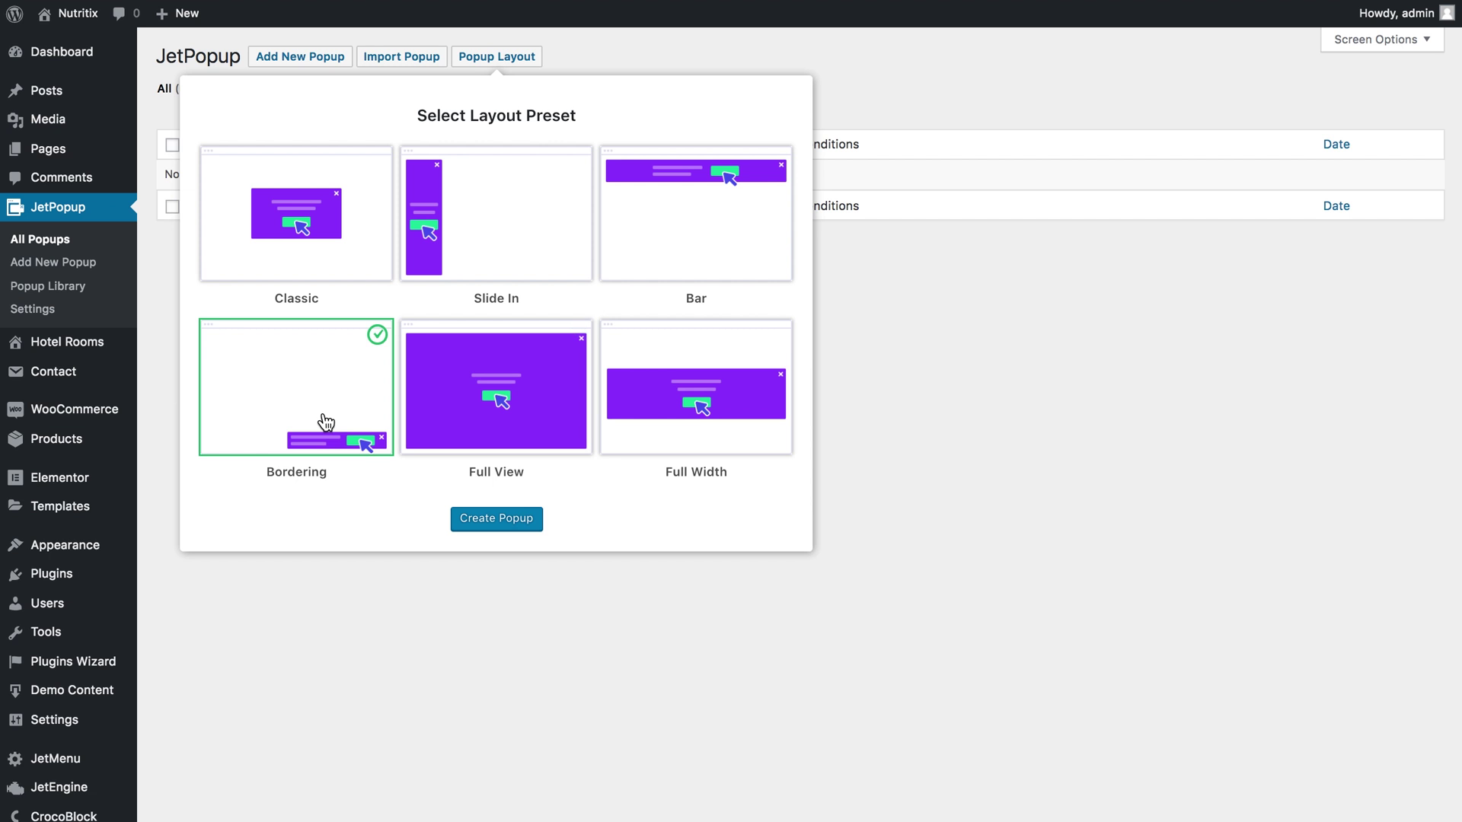
click(520, 661)
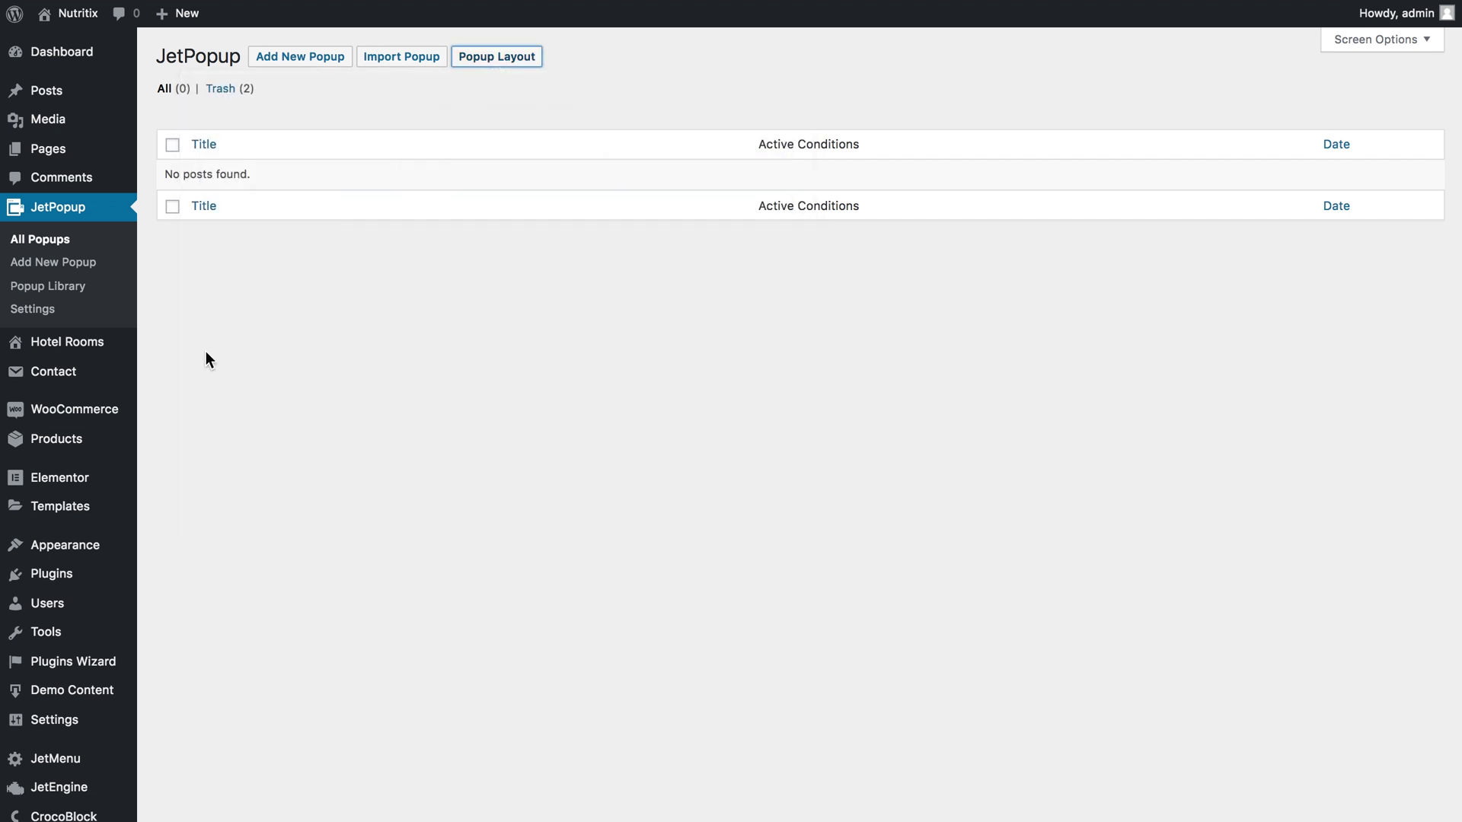
Create a new popup from the Ocean Deep Subscribe Popup preset in the popup library
click(70, 289)
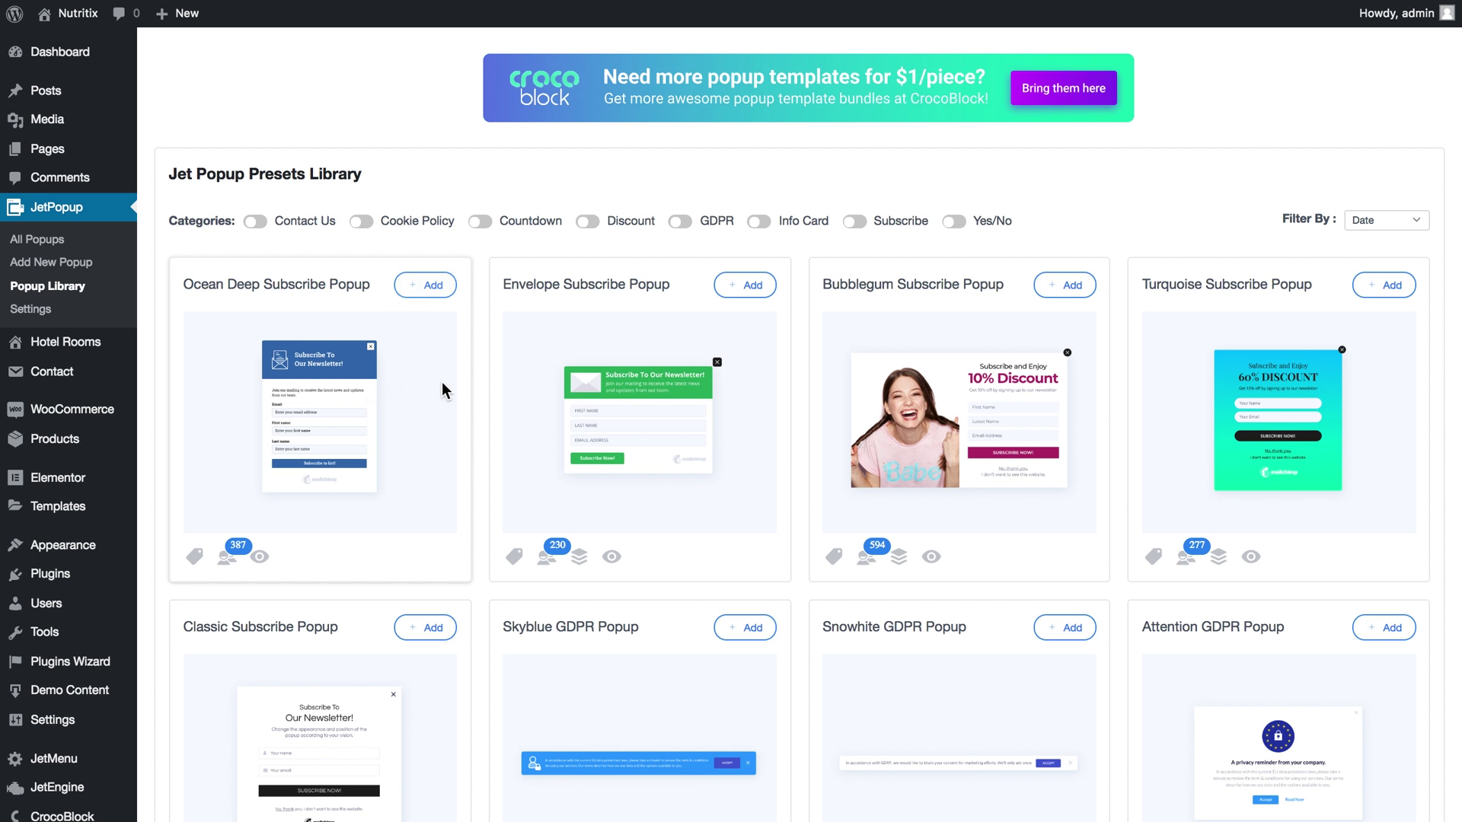
scroll(468, 396, down, 3)
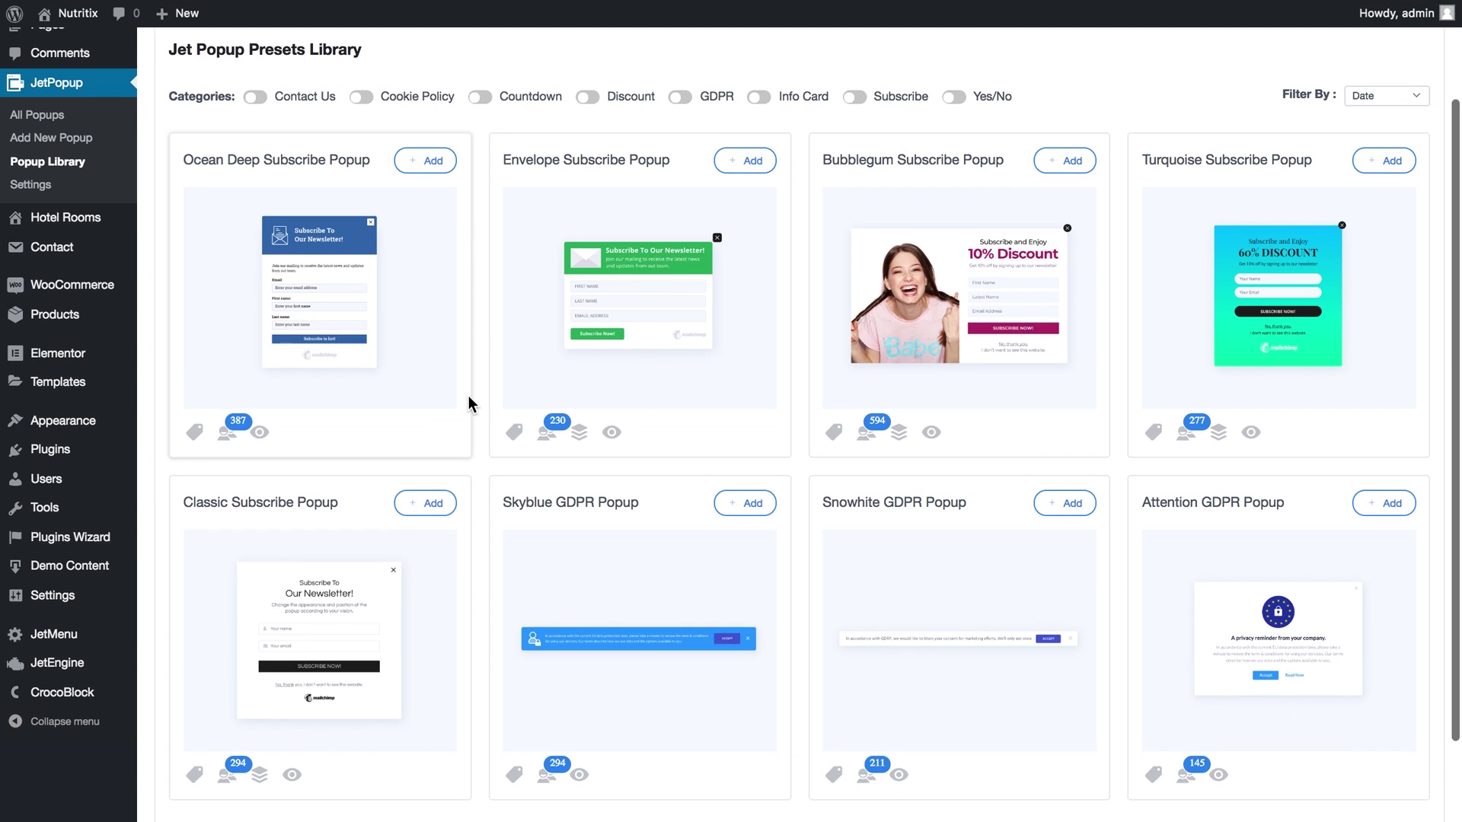
scroll(468, 395, up, 1)
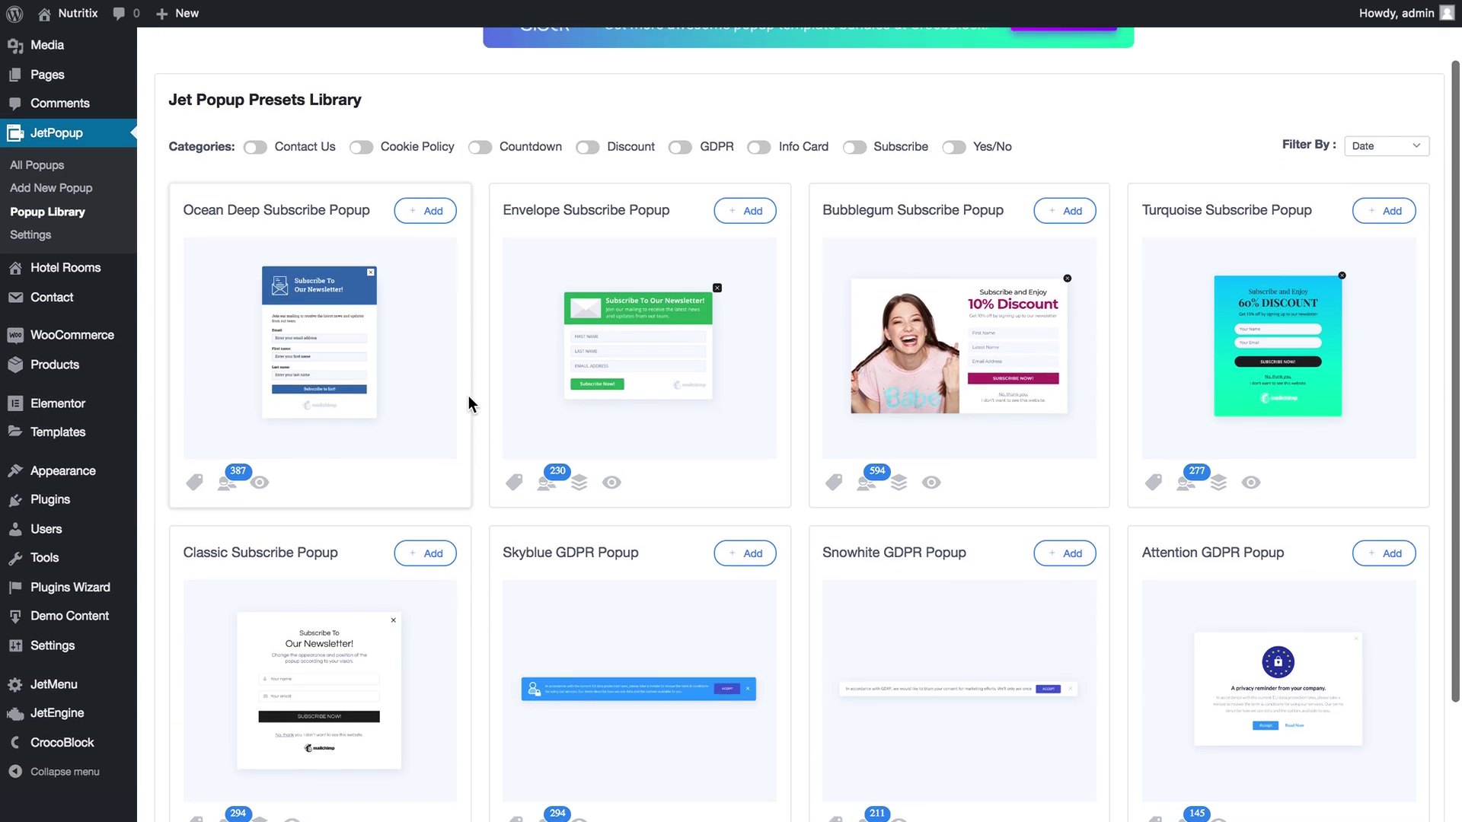
click(422, 212)
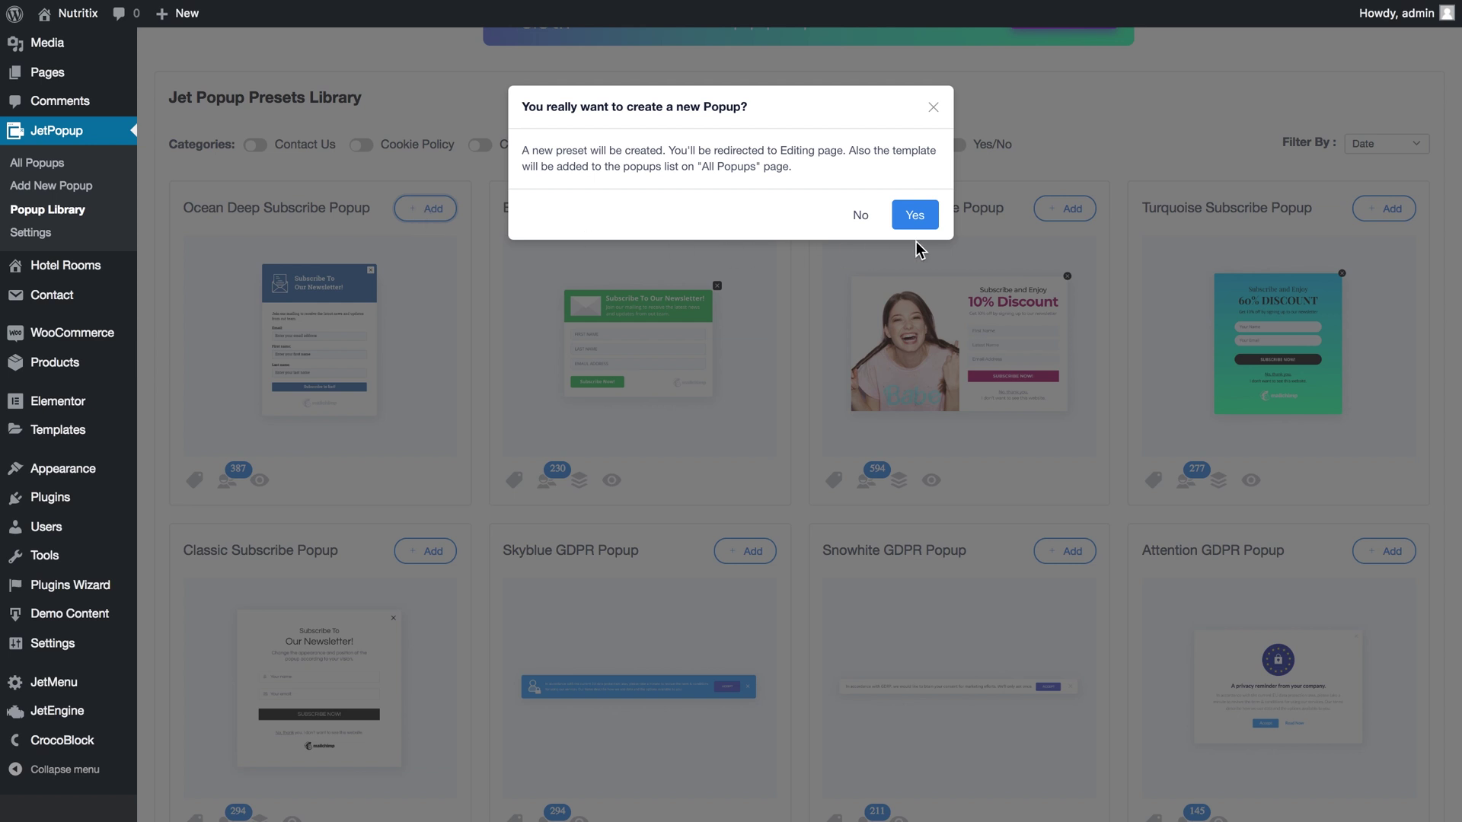
click(916, 221)
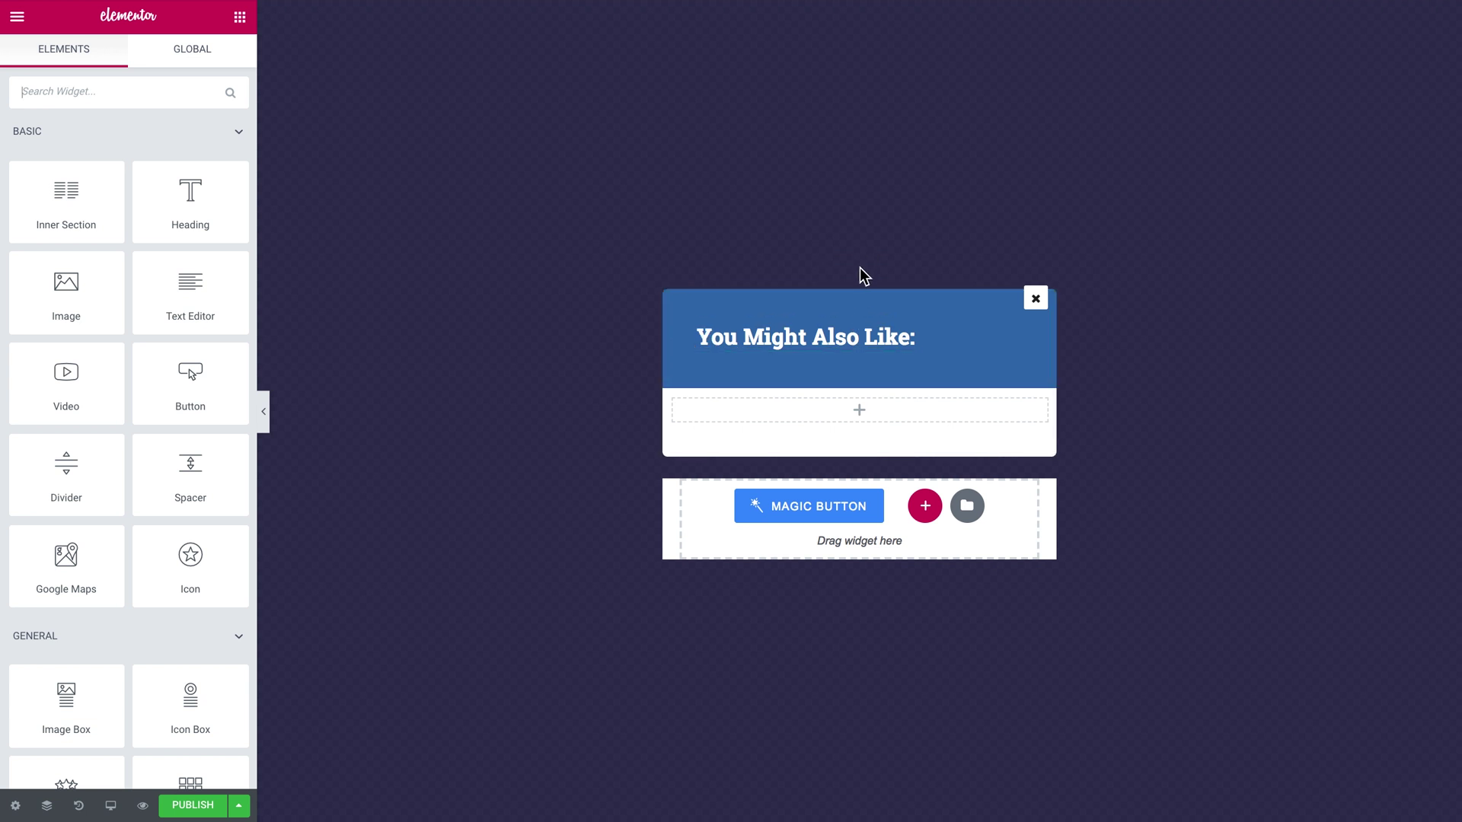
Set the popup container's width to 1107 px in the popup's style settings and preview the popup without the editing panel
click(859, 268)
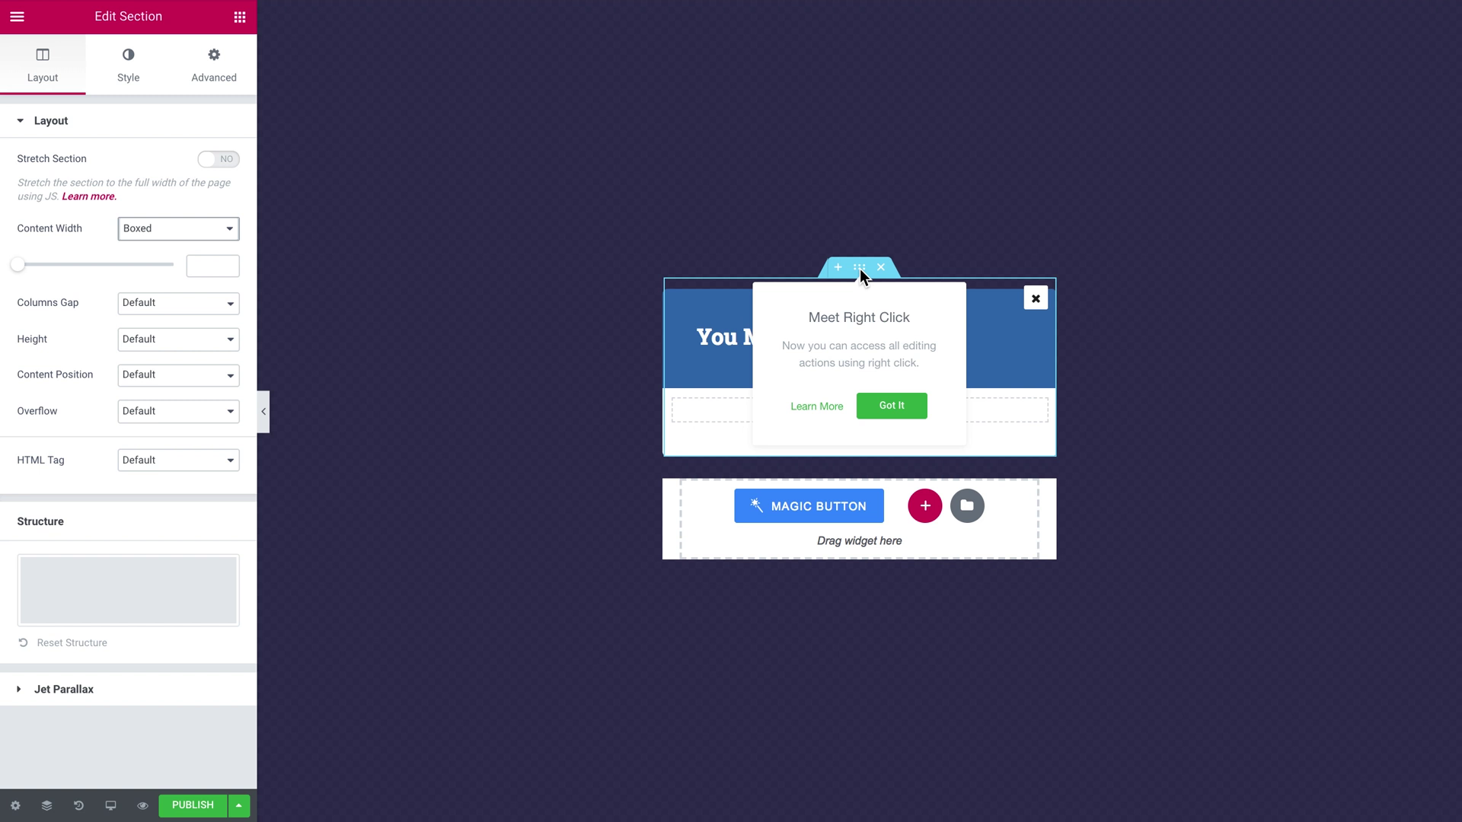
click(15, 805)
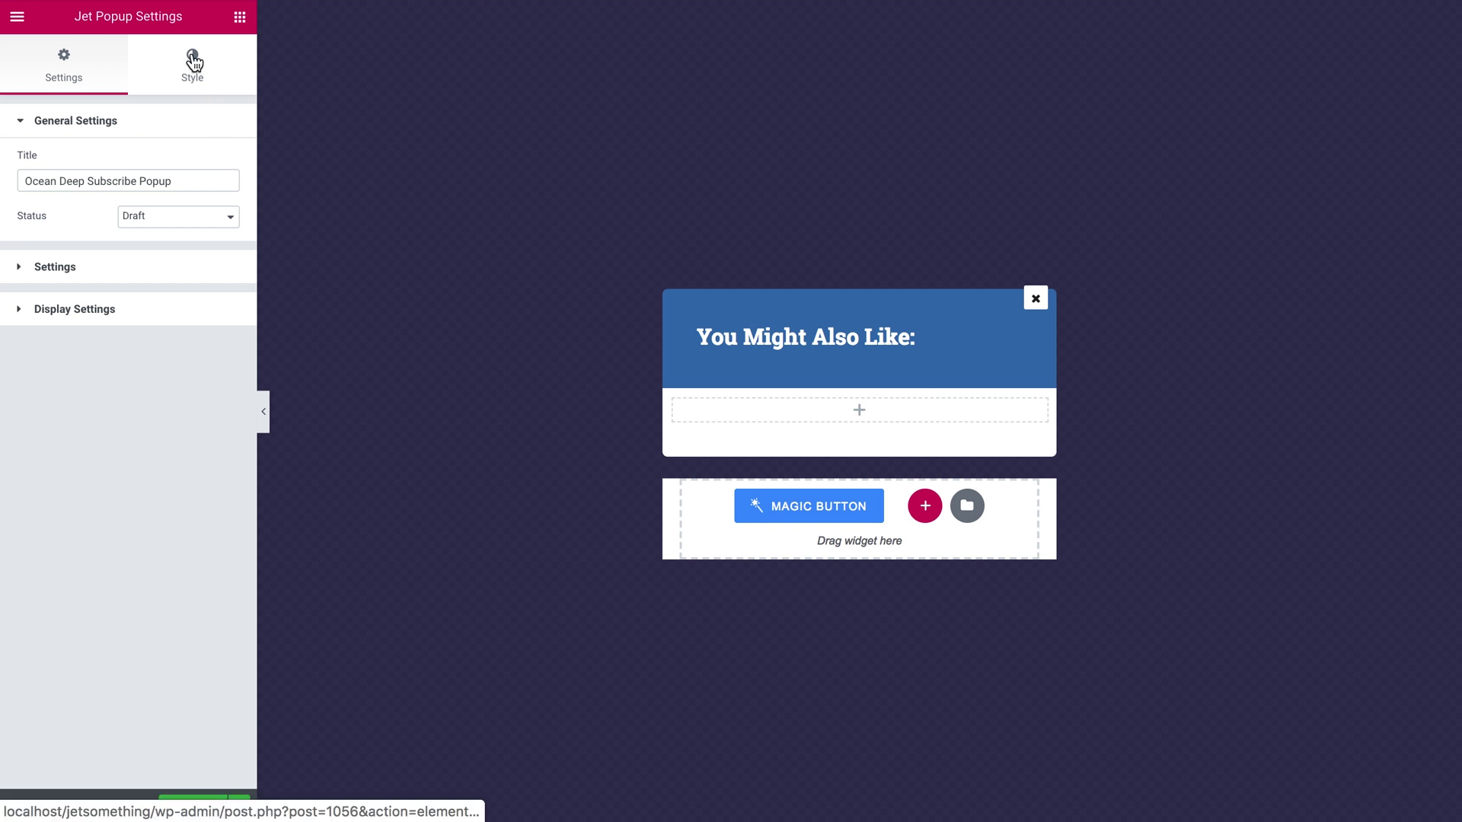
click(172, 66)
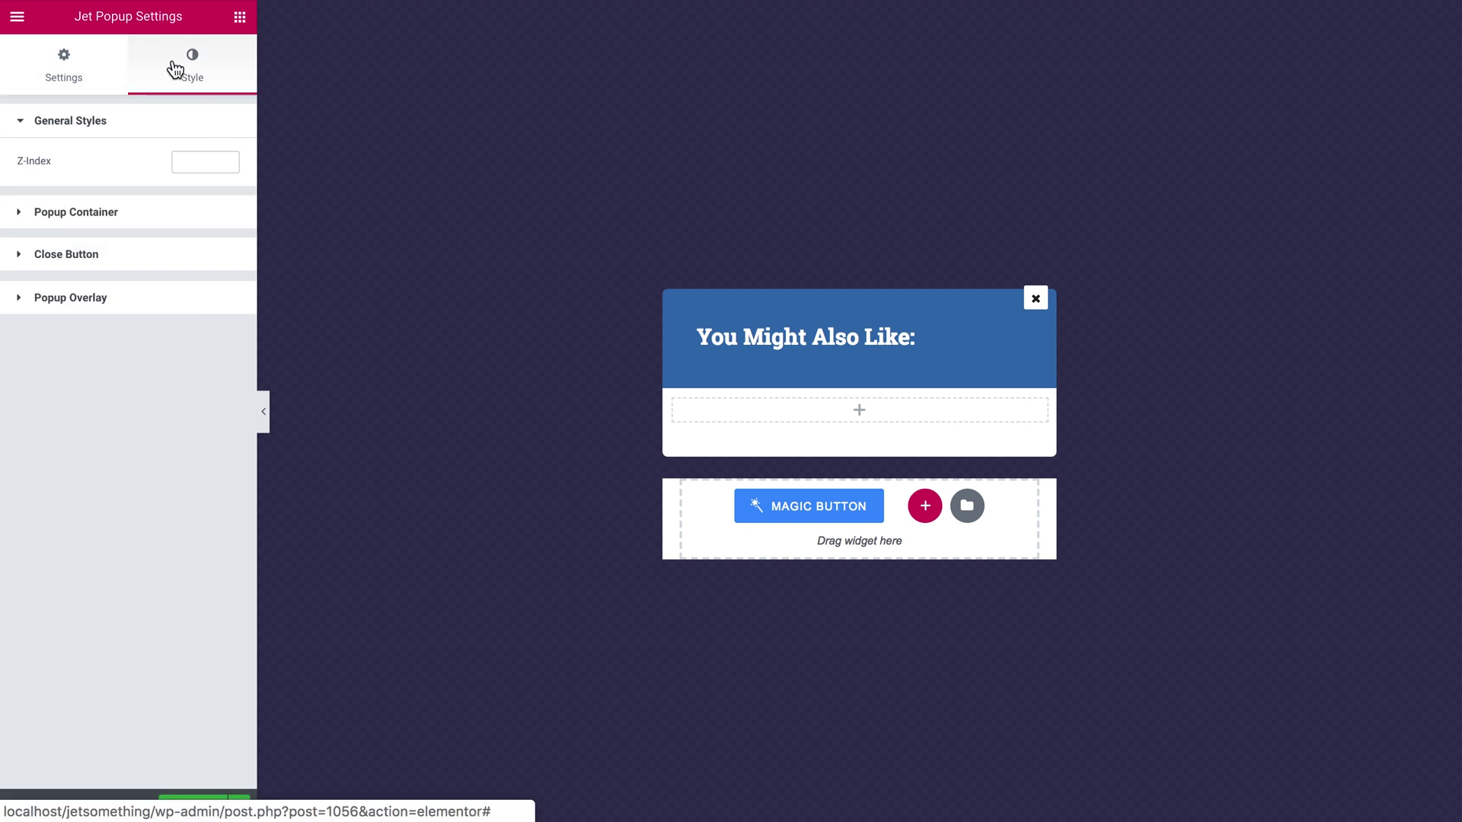
click(122, 213)
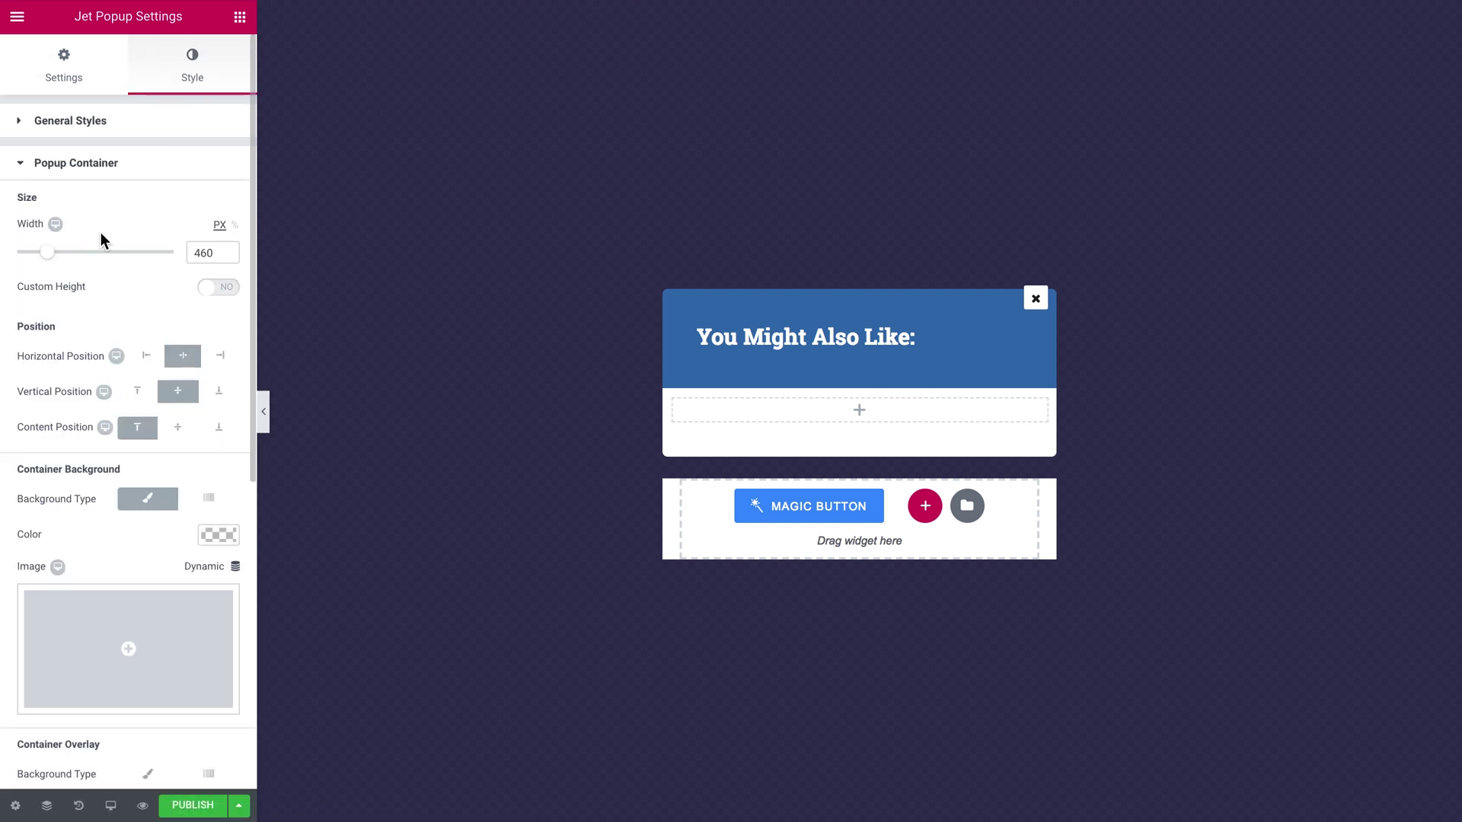
drag(49, 260, 103, 261)
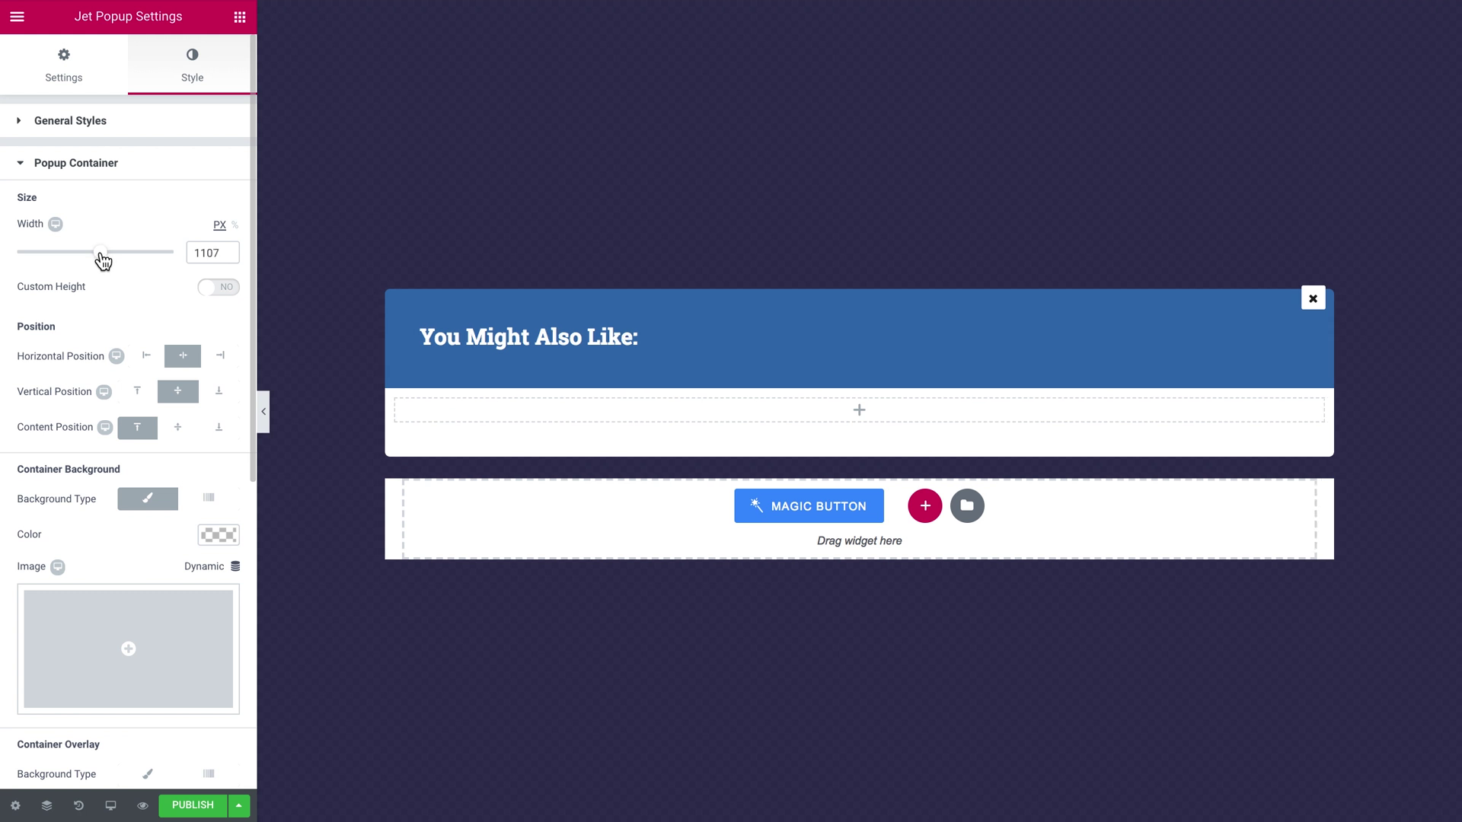
click(261, 406)
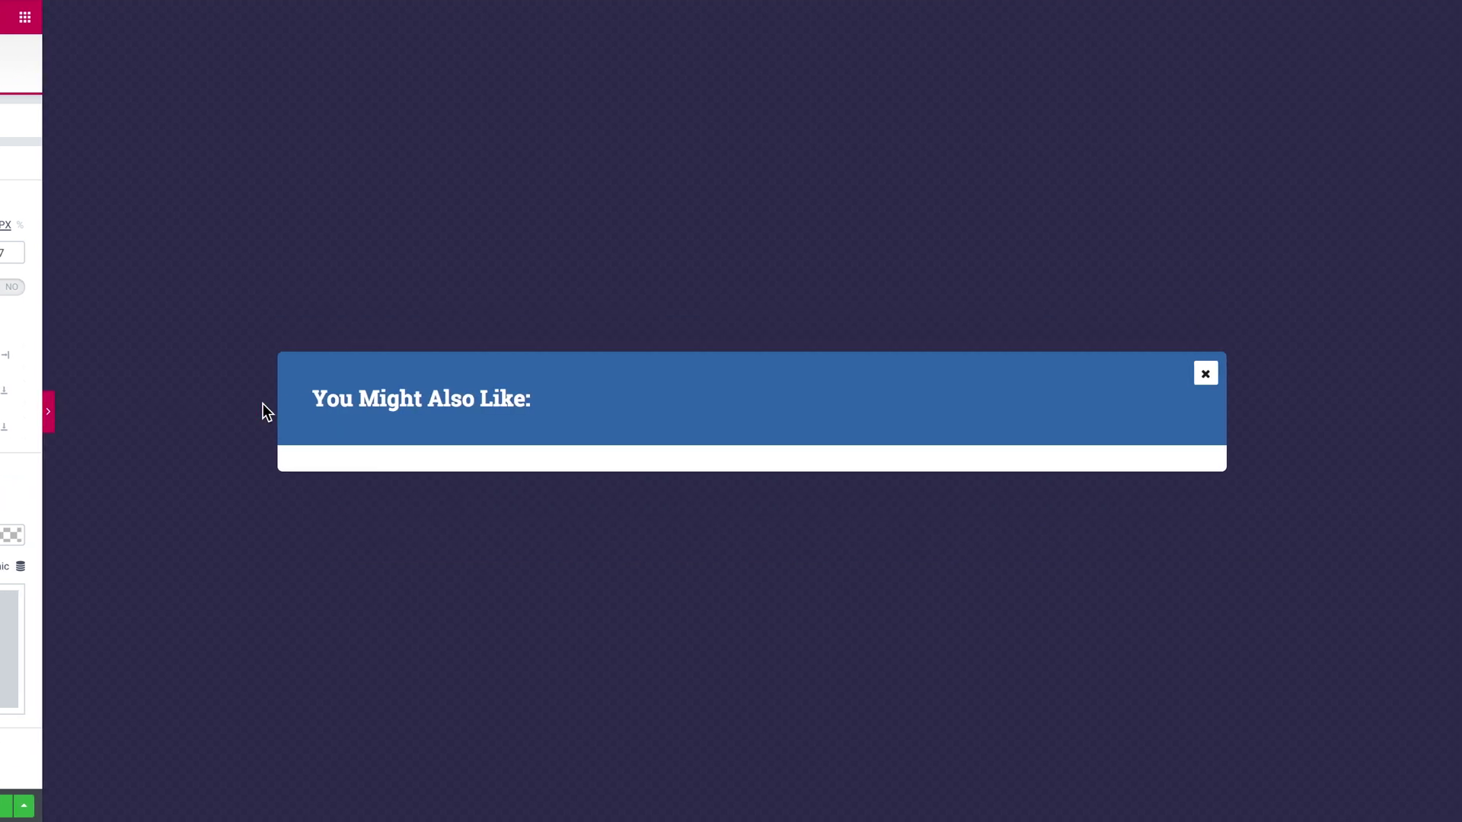
click(7, 417)
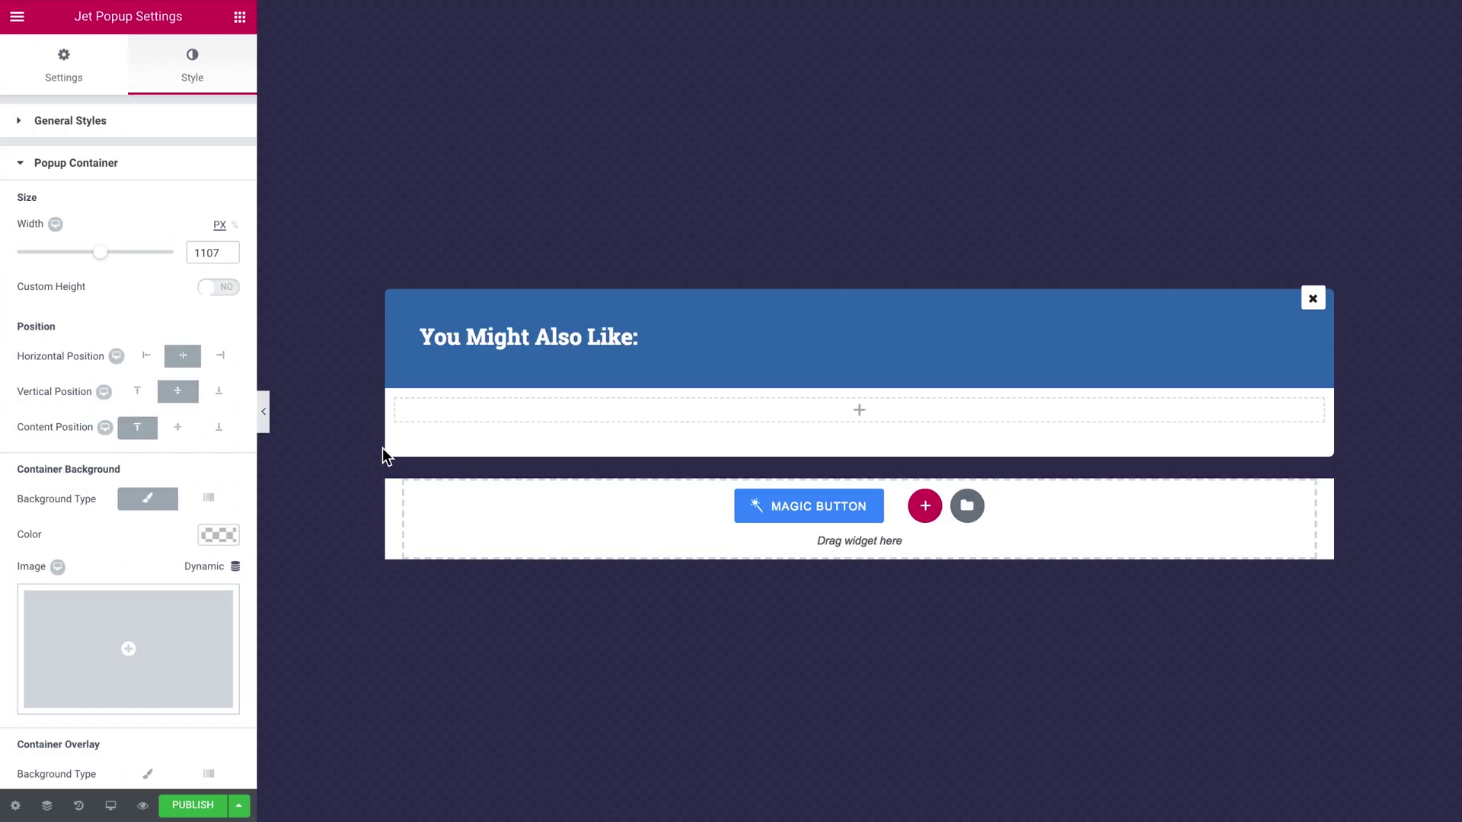
Add a Text Editor widget beneath the "You Might Also Like:" heading and replace its placeholder text with the shortcode [related_products]
click(382, 449)
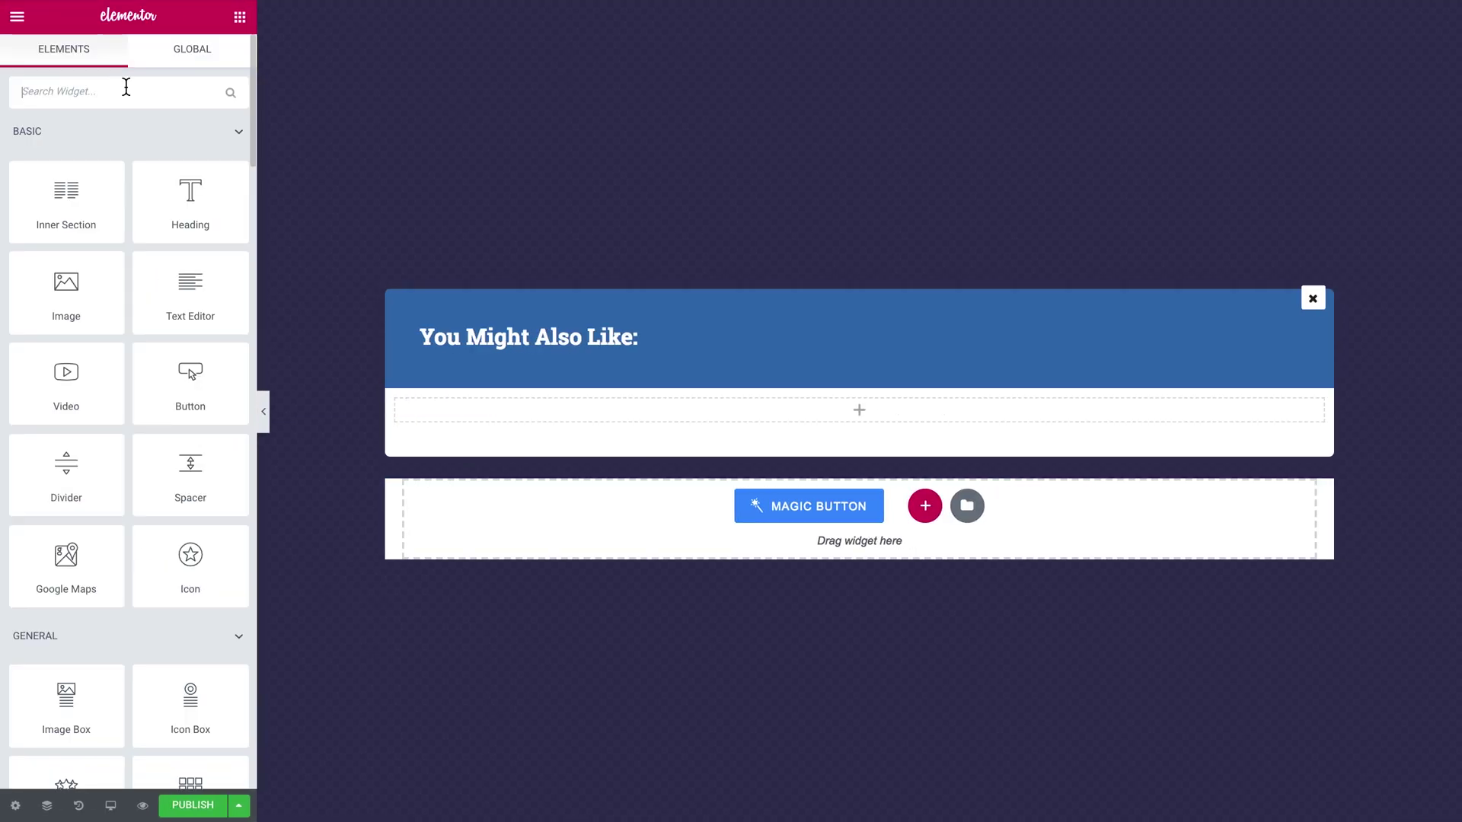
text(tex)
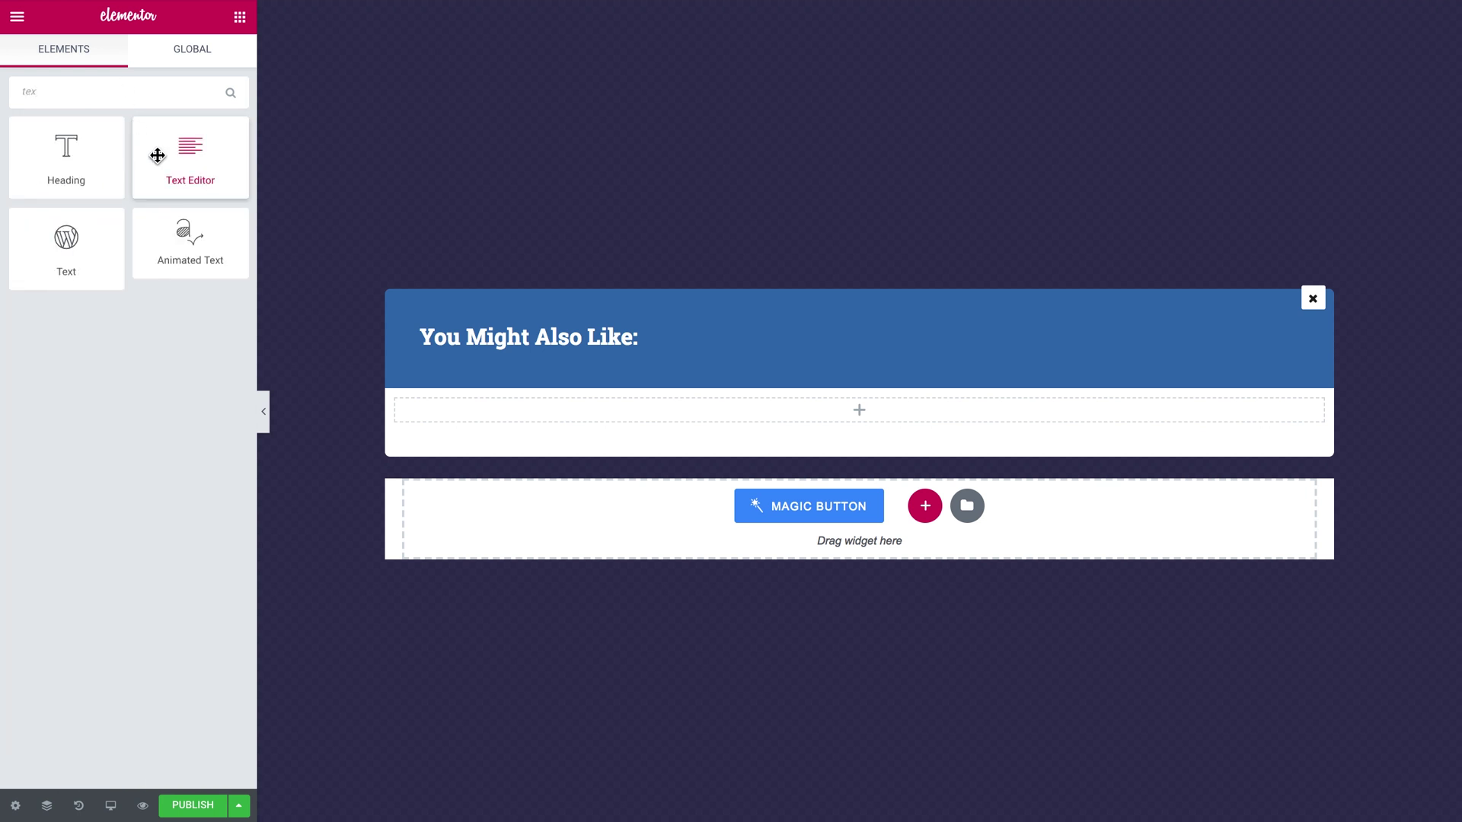
drag(158, 155, 564, 418)
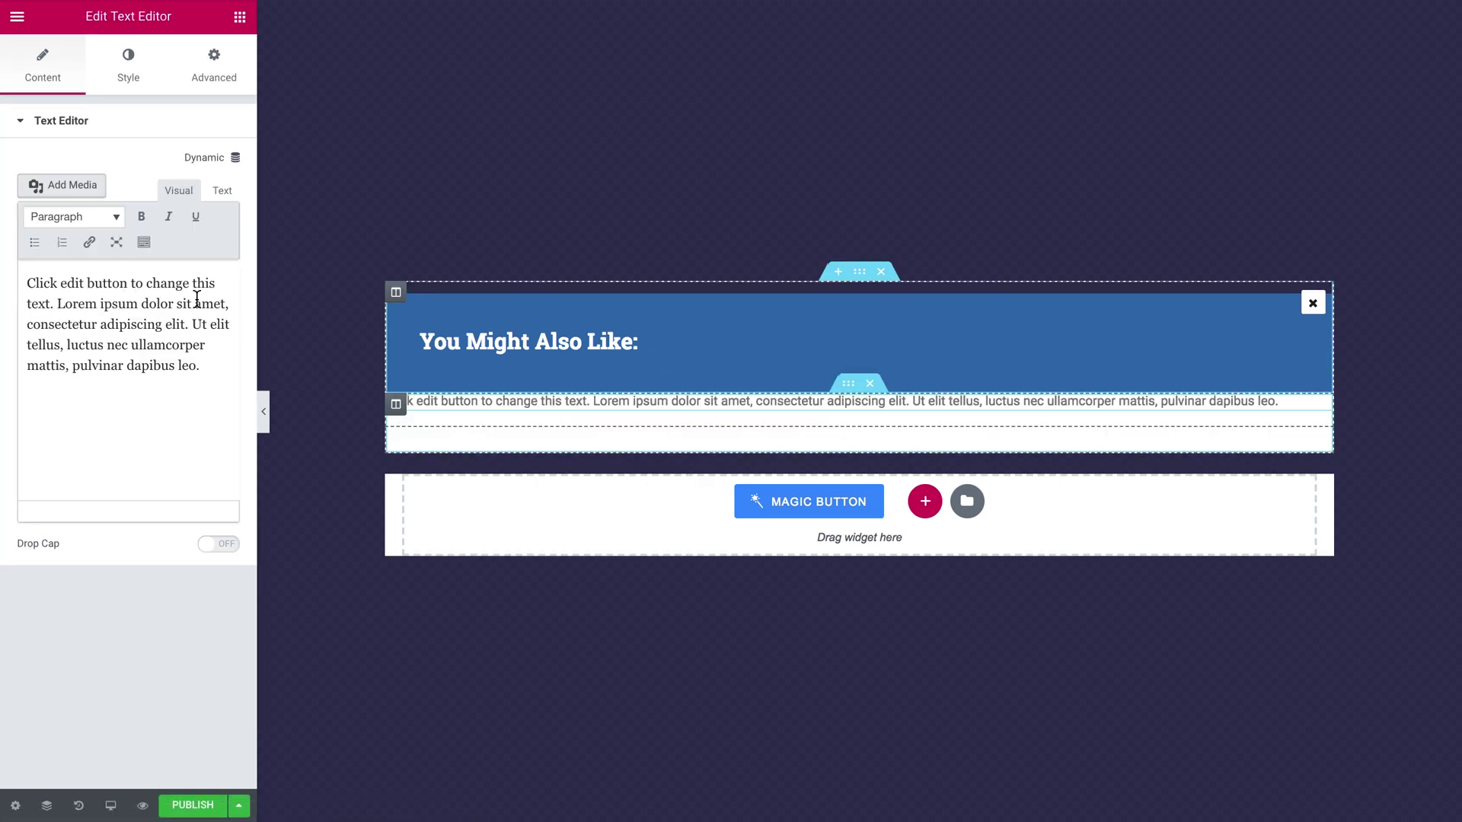
triple_click(168, 282)
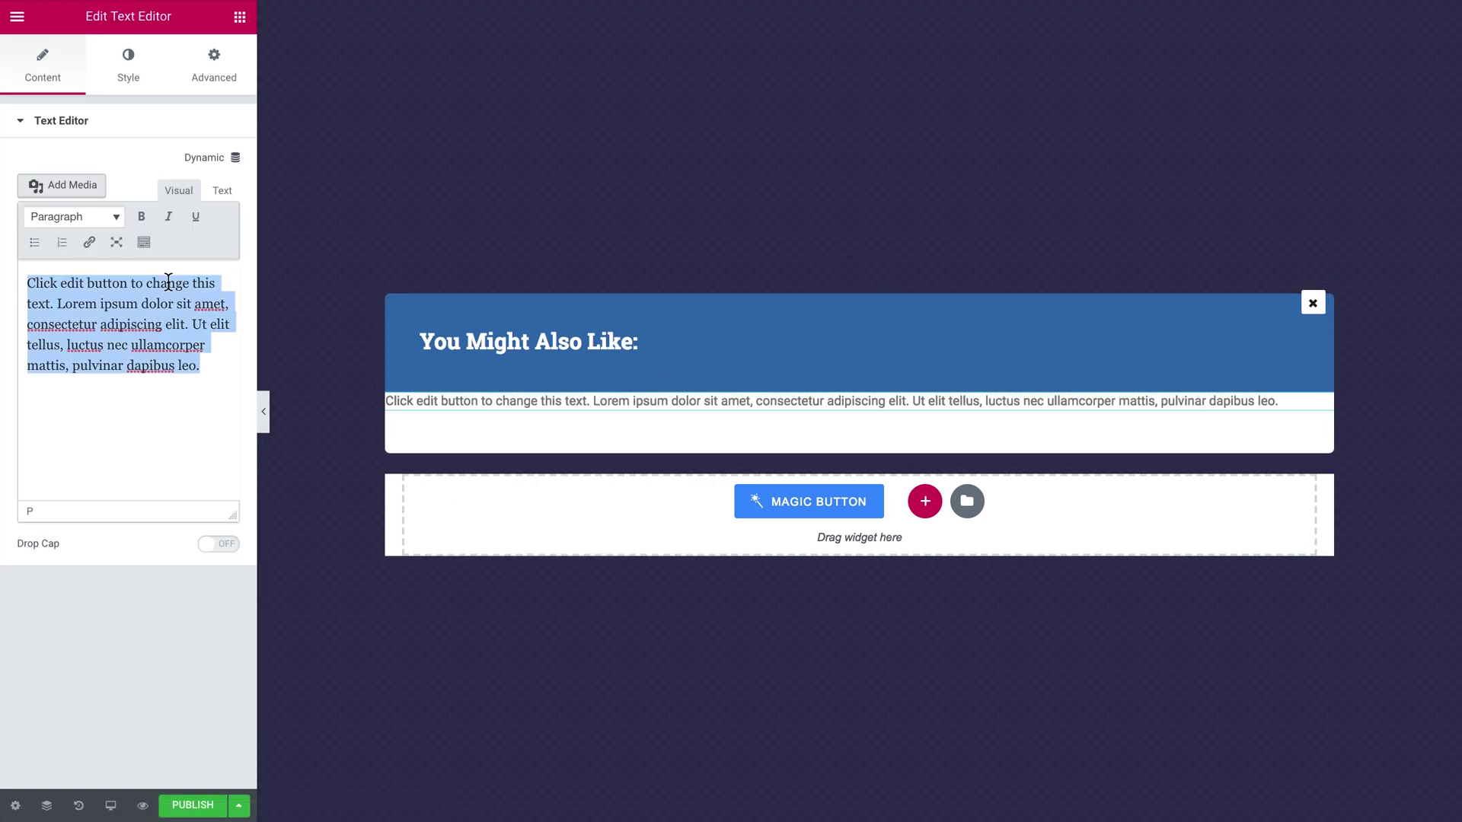
key(BackSpace)
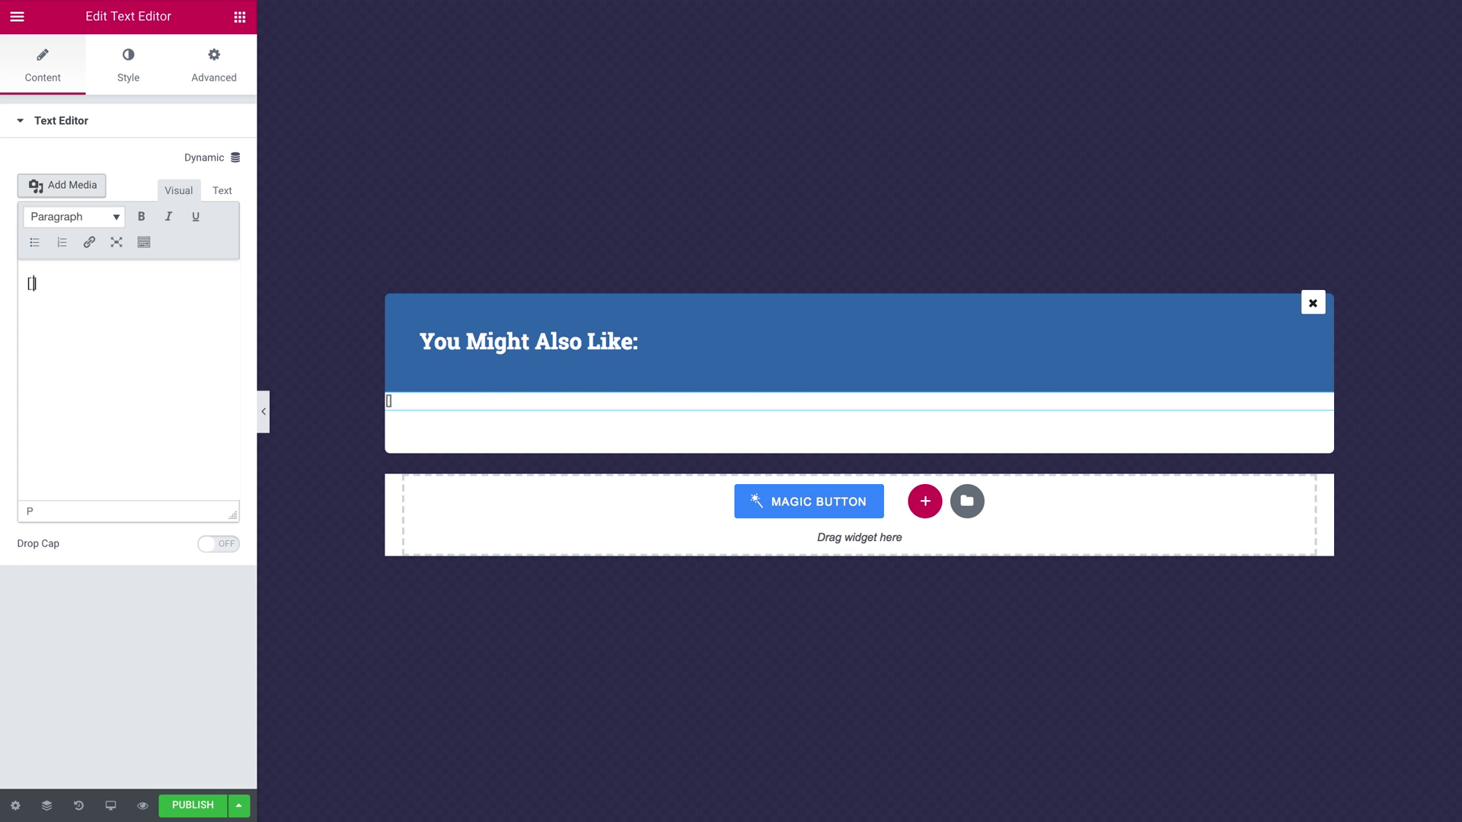
text([related_products])
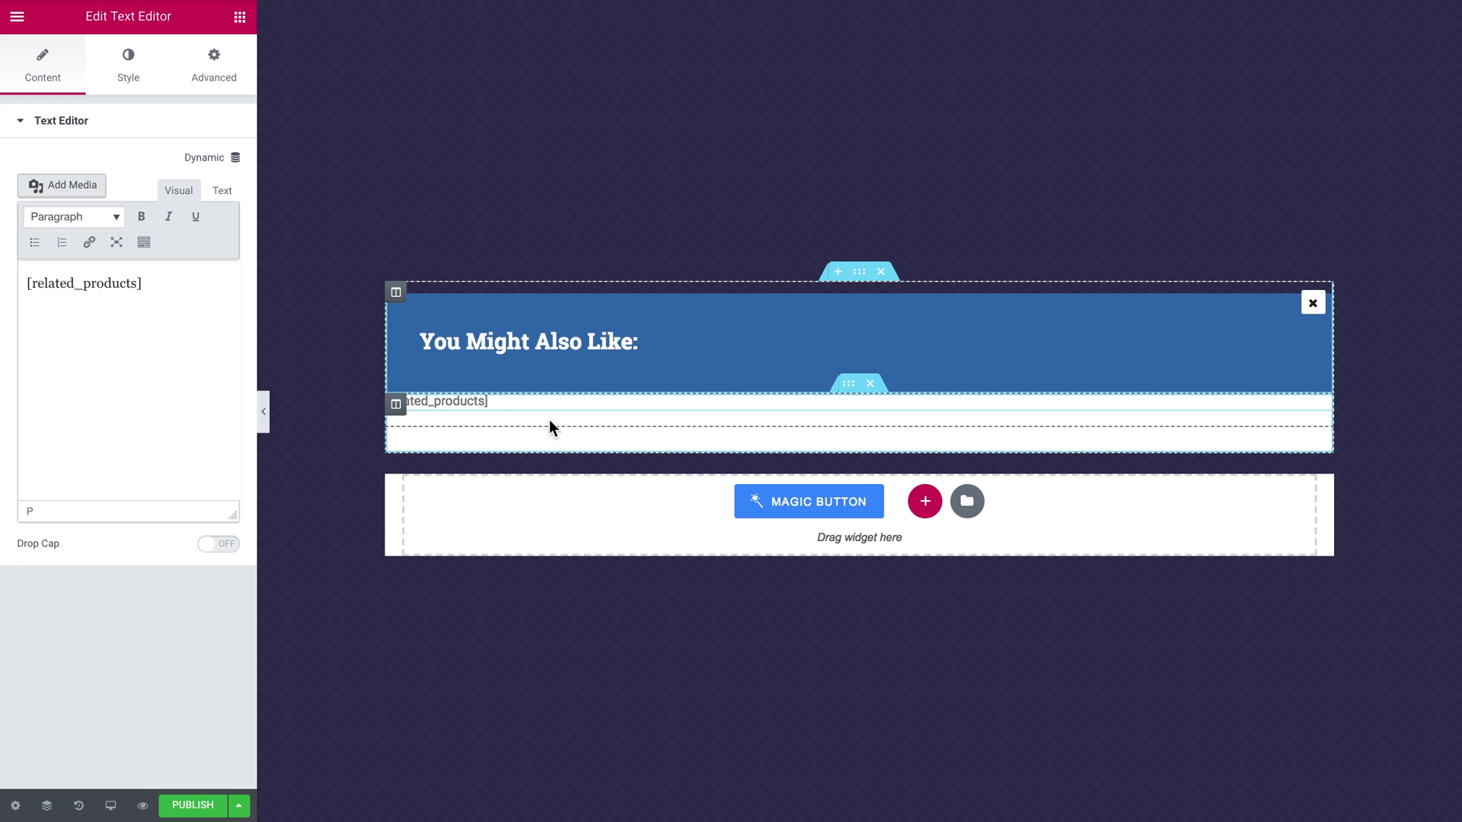
In the popup's settings, review the animation options and set the open event to Try exit
click(16, 806)
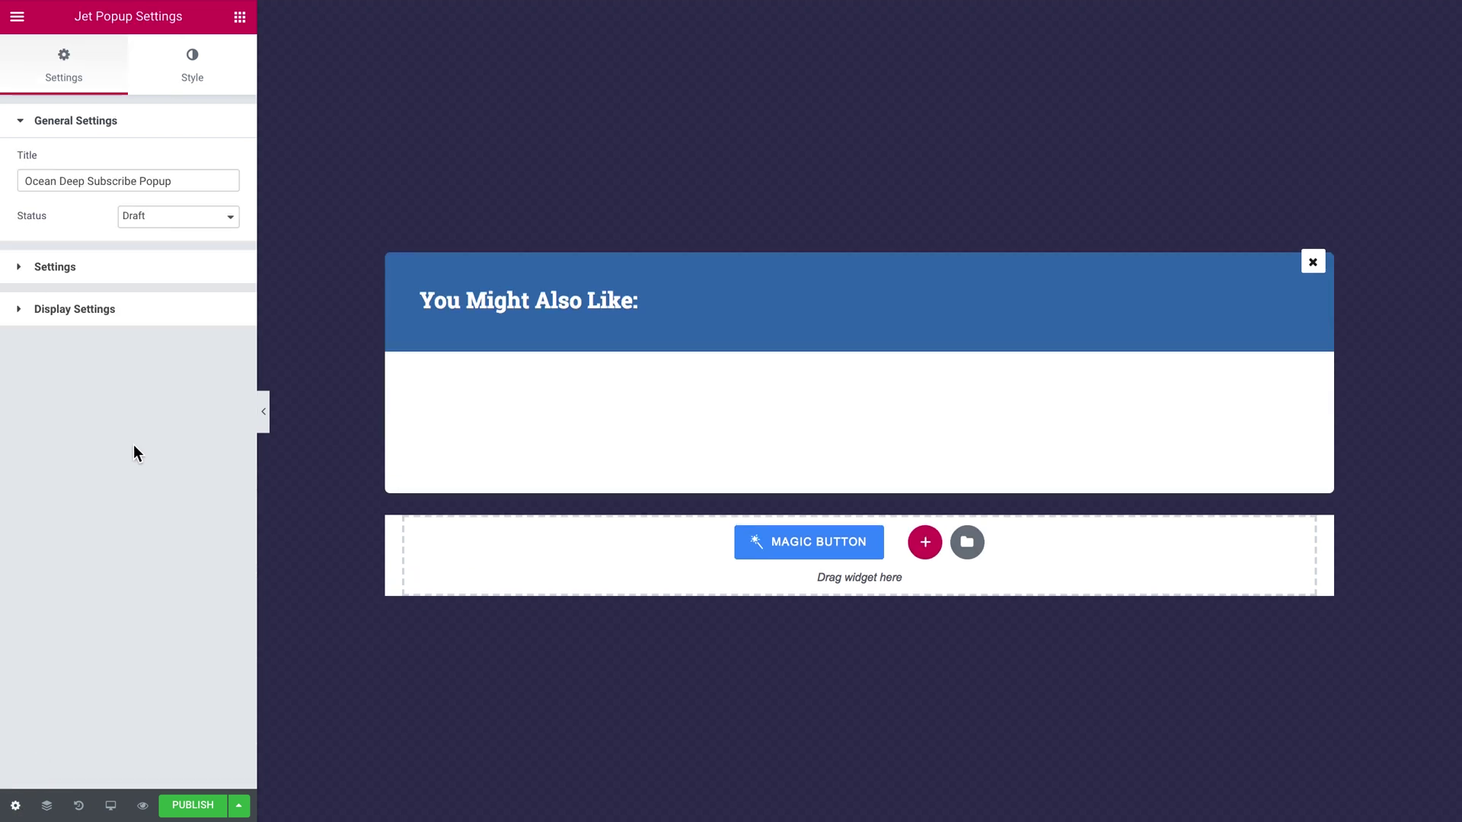
click(164, 267)
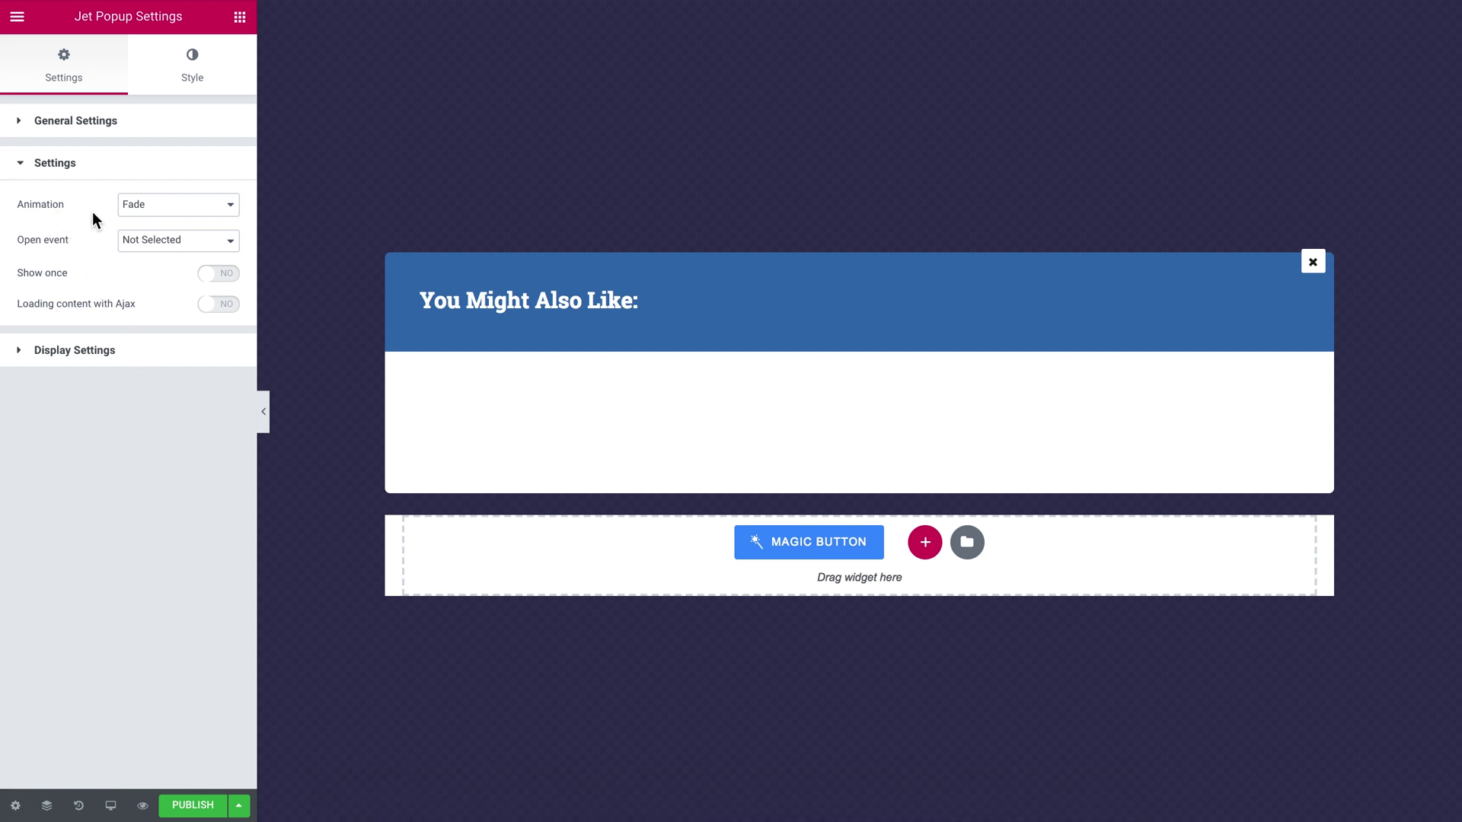
click(150, 212)
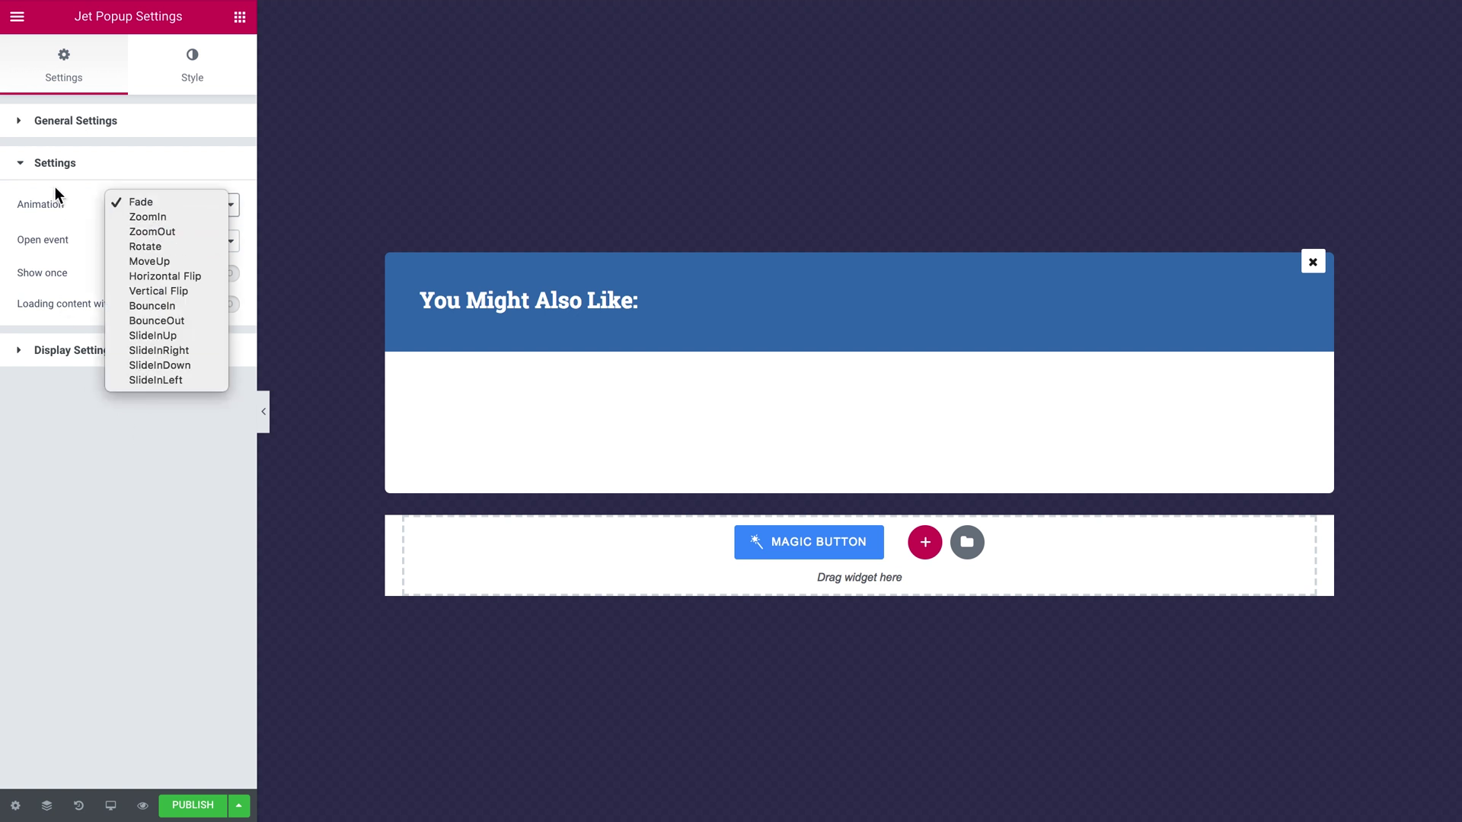
click(56, 248)
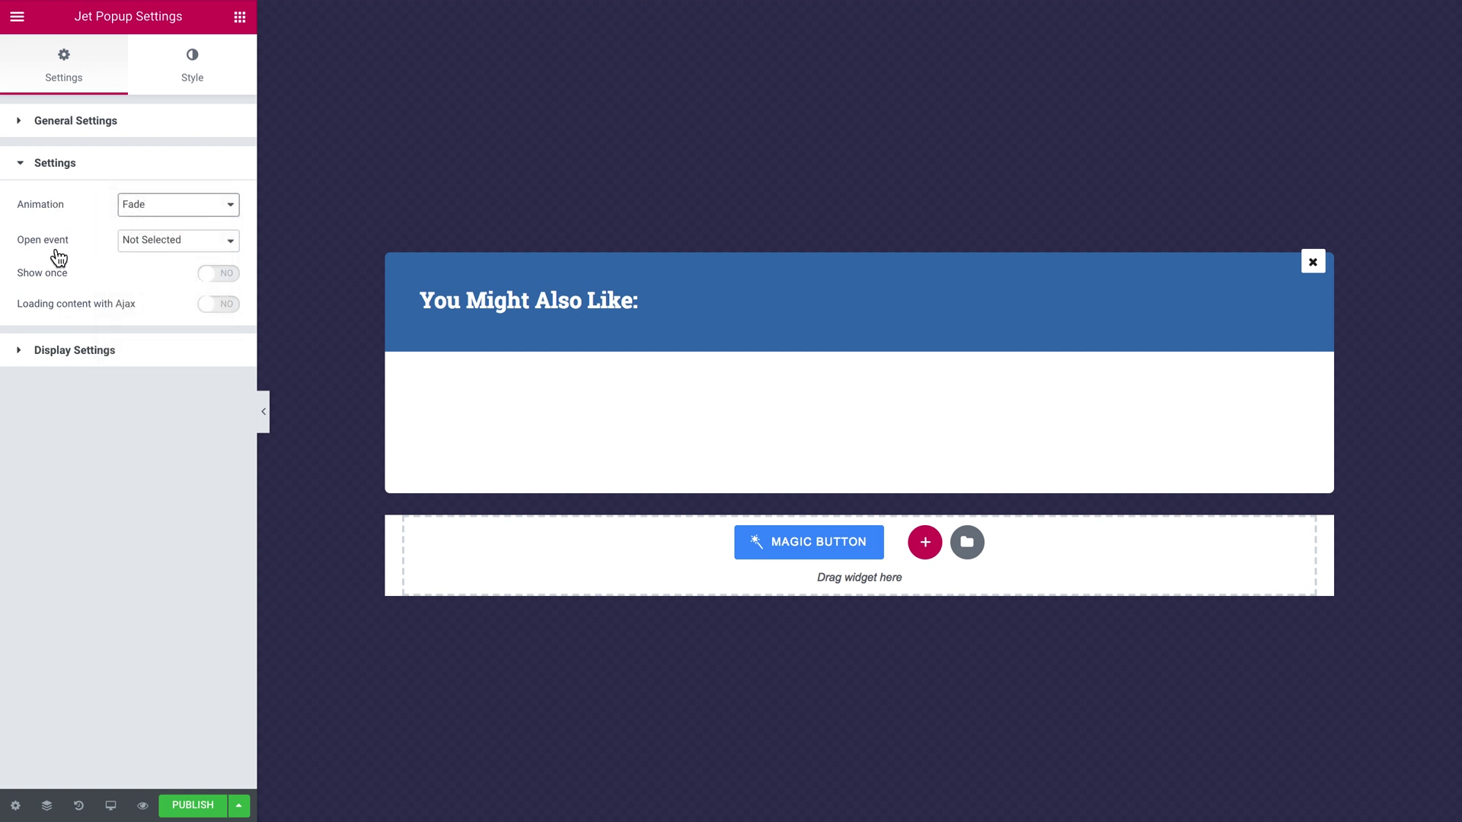
click(129, 242)
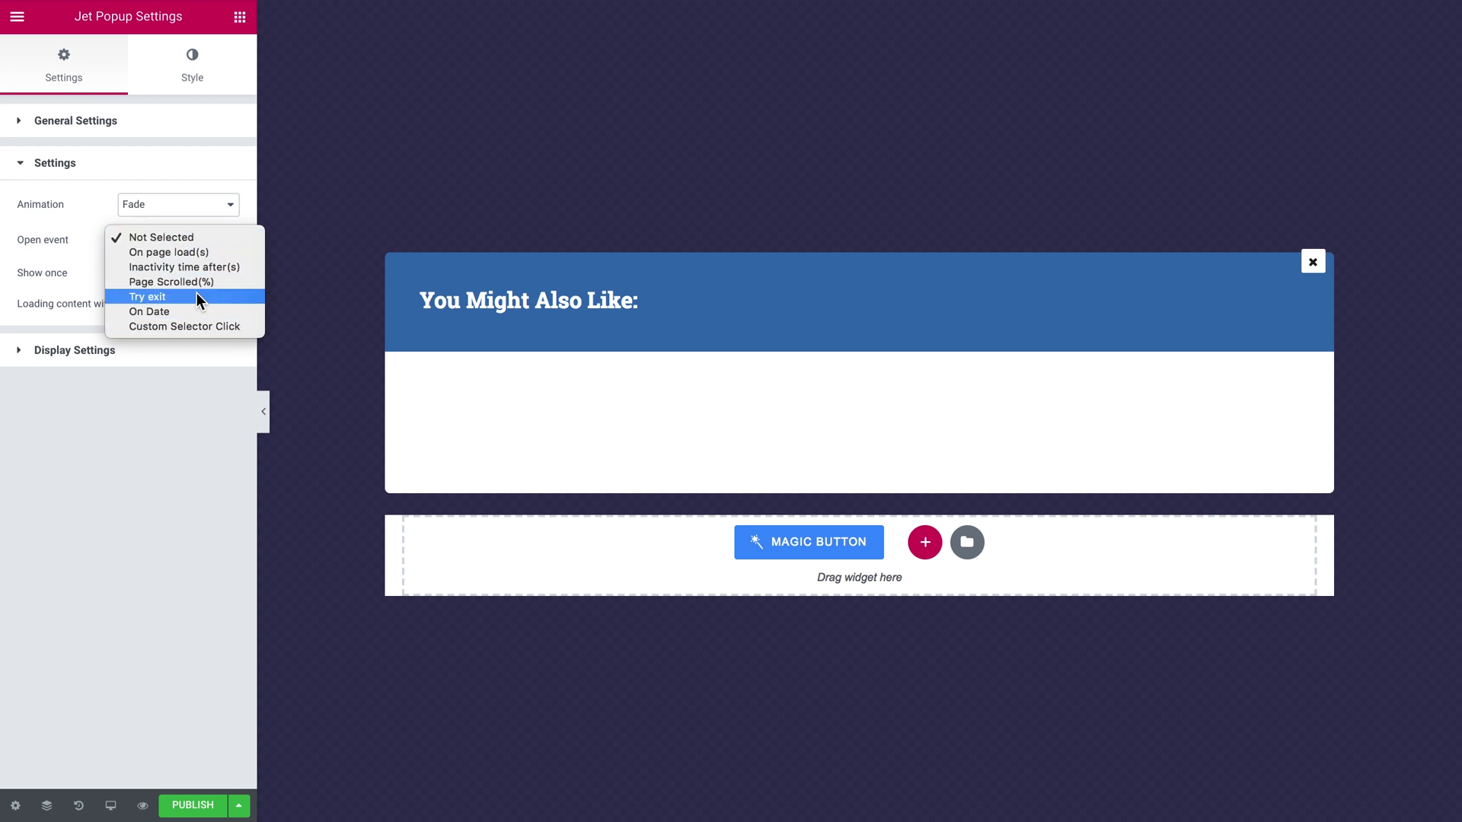
click(163, 298)
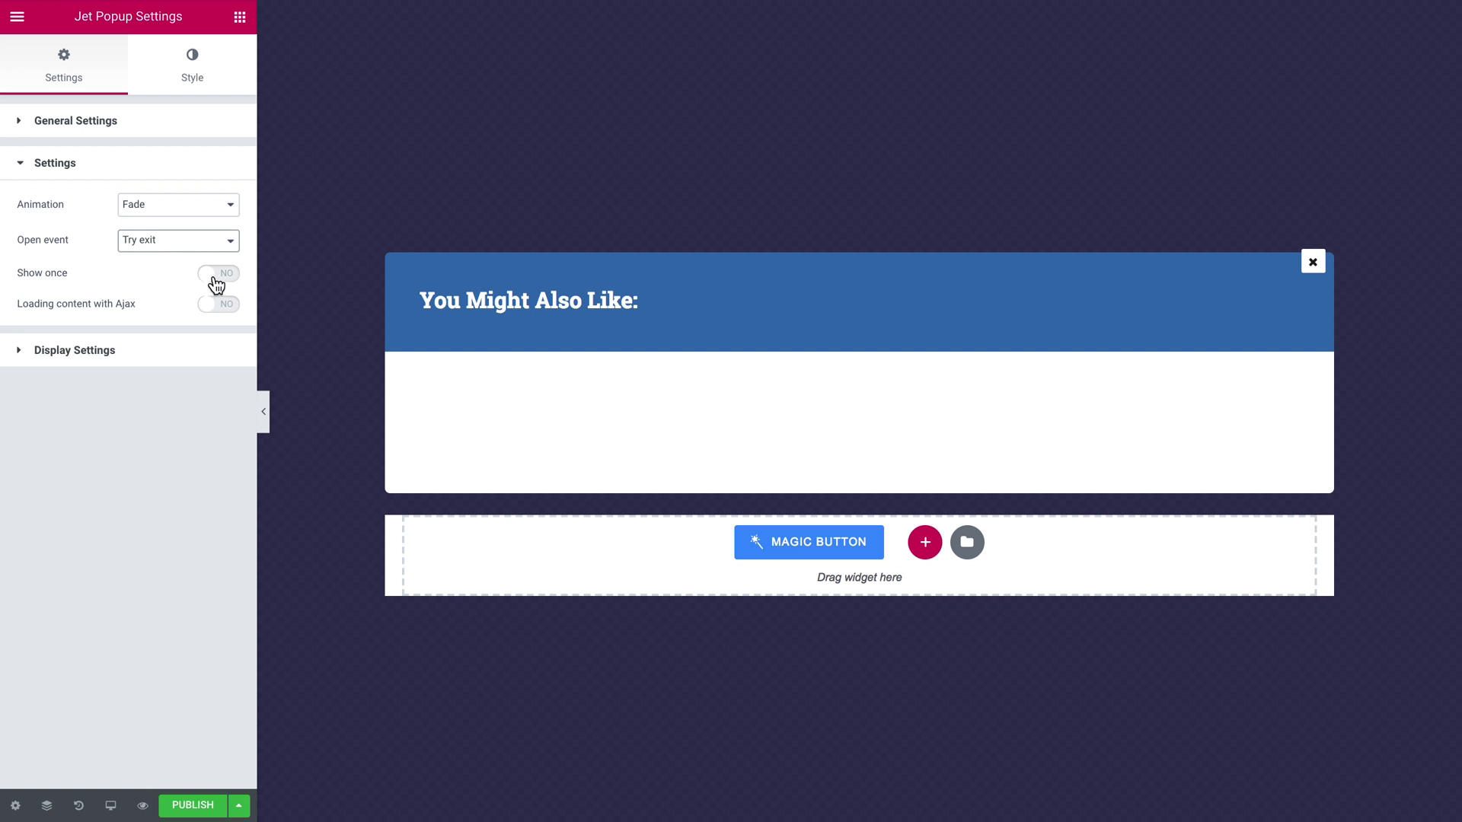
Open the popup's page display conditions and add five Include conditions for Entire Site
click(104, 351)
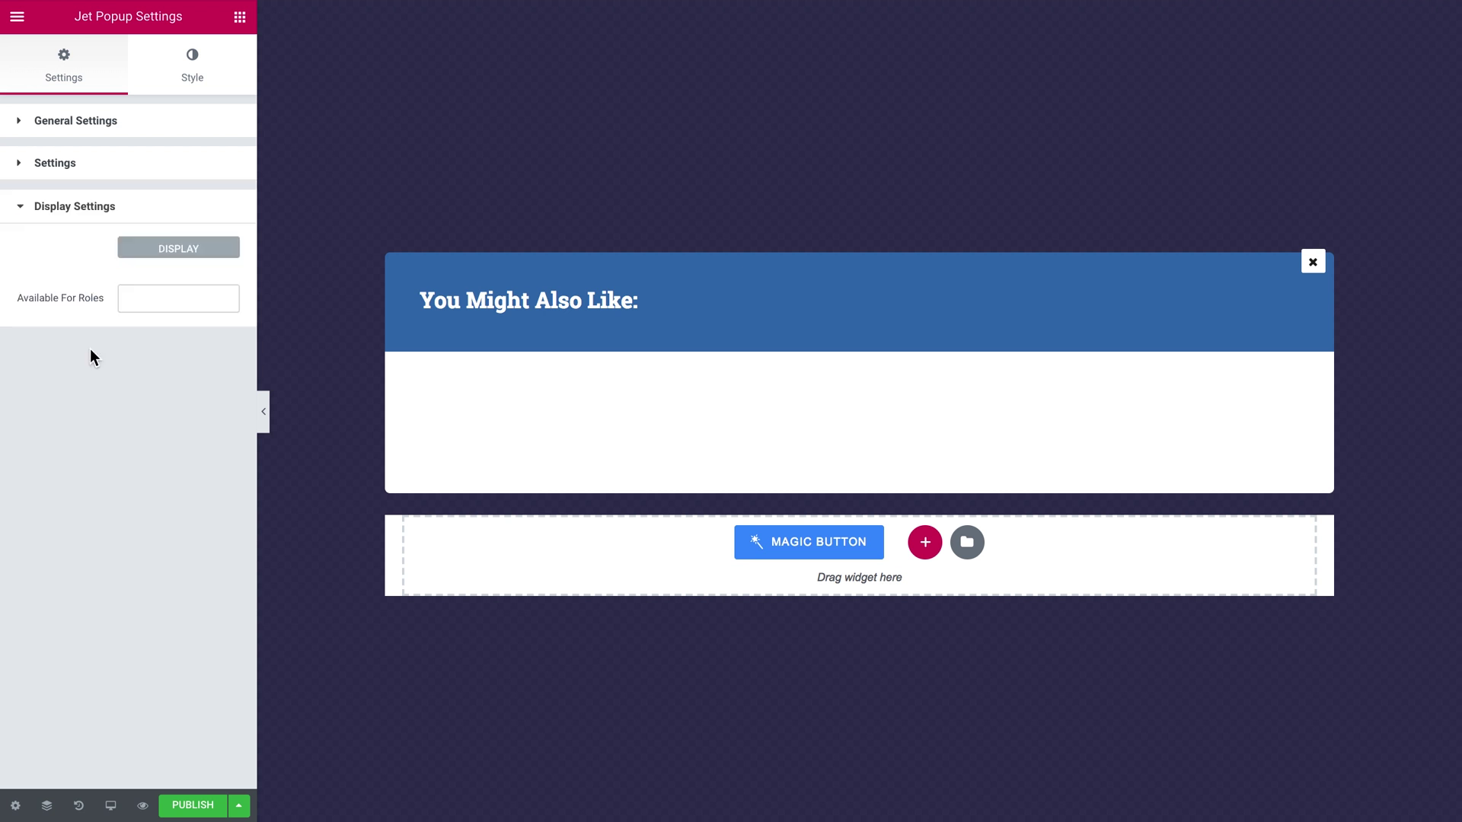
click(167, 261)
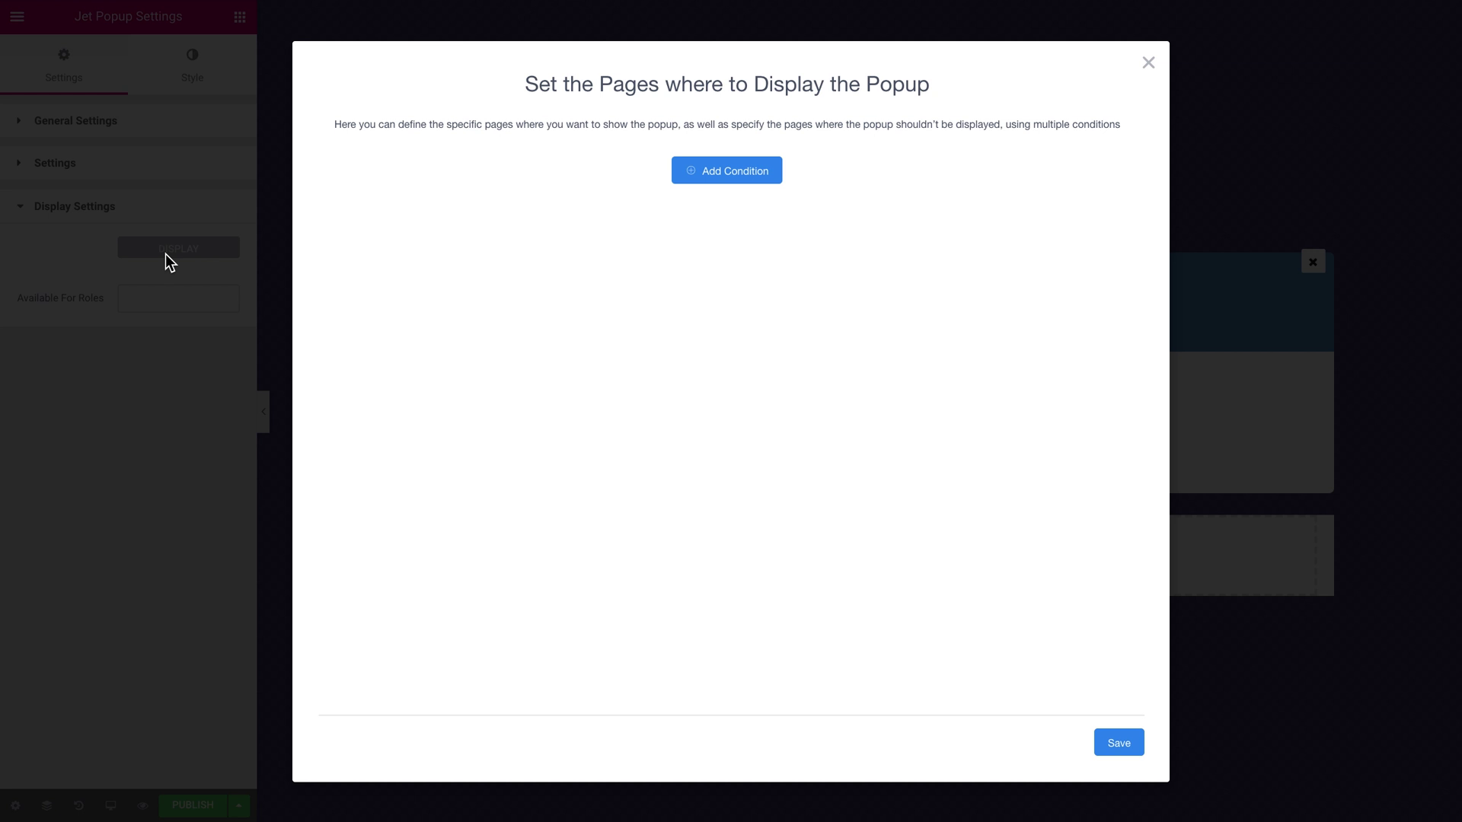
click(719, 183)
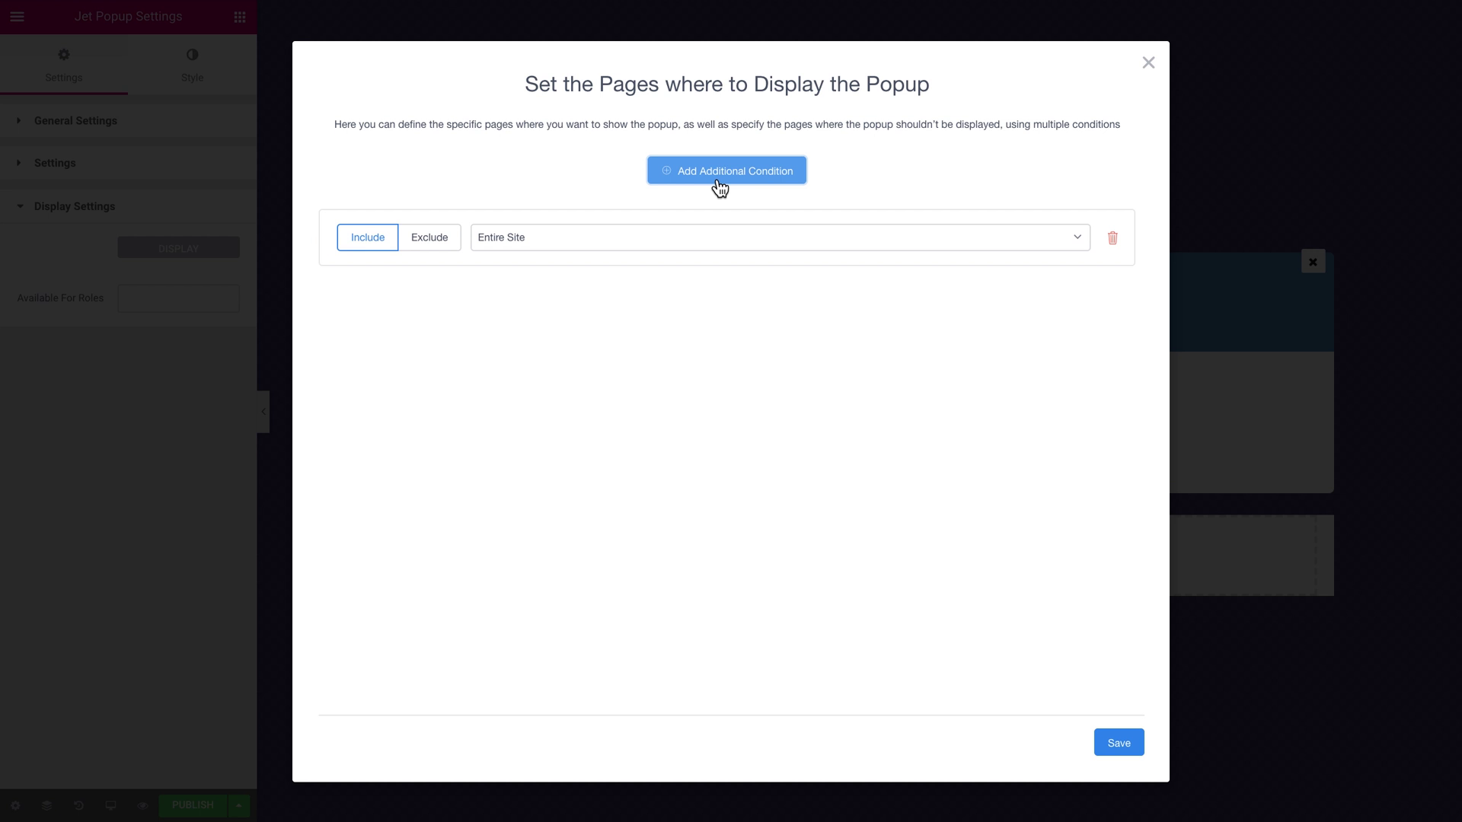
click(719, 186)
click(719, 186)
click(719, 186)
click(720, 187)
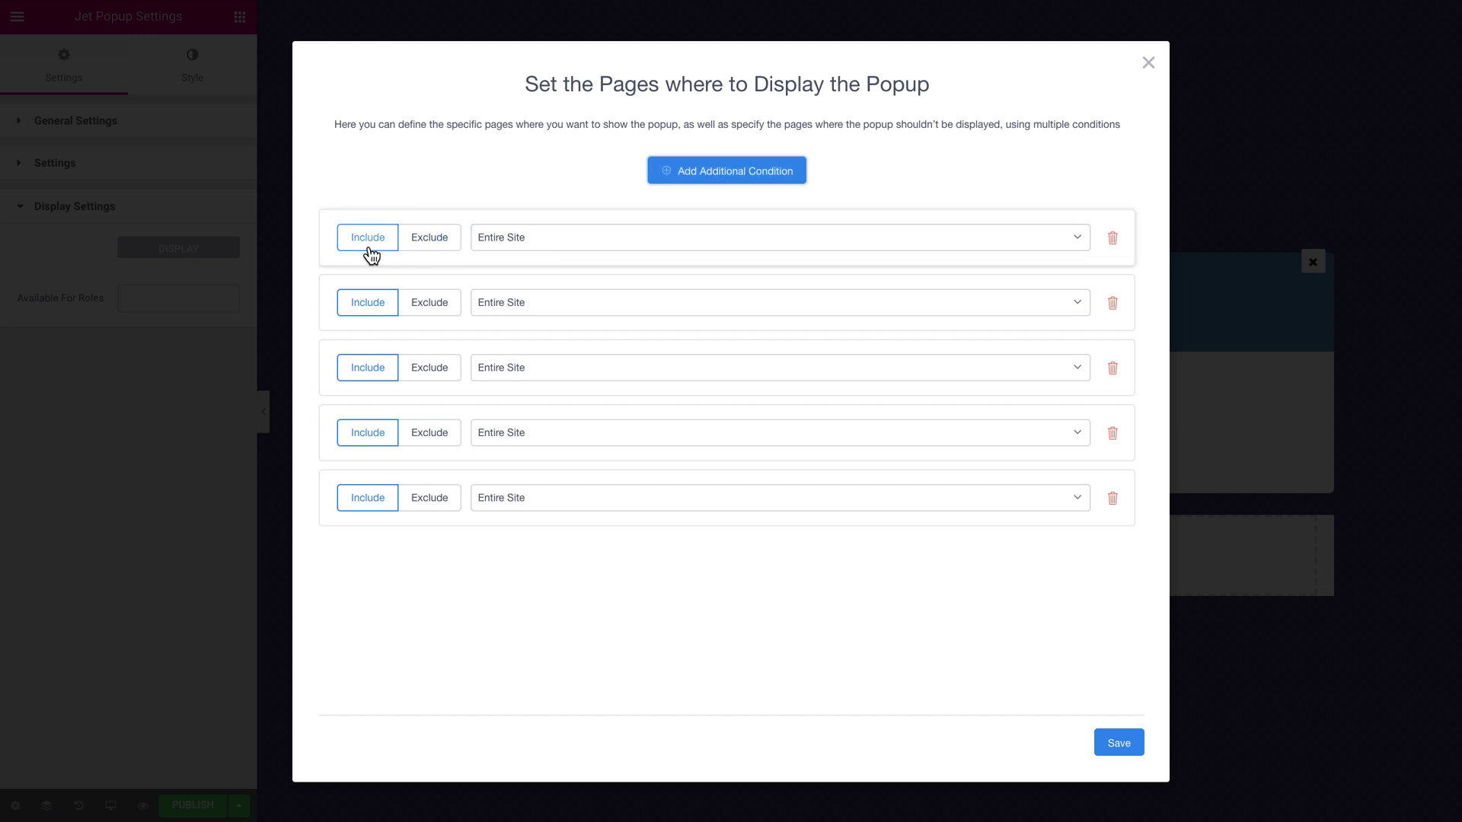
Delete three of the Entire Site display conditions, keeping two
click(1113, 241)
click(1112, 240)
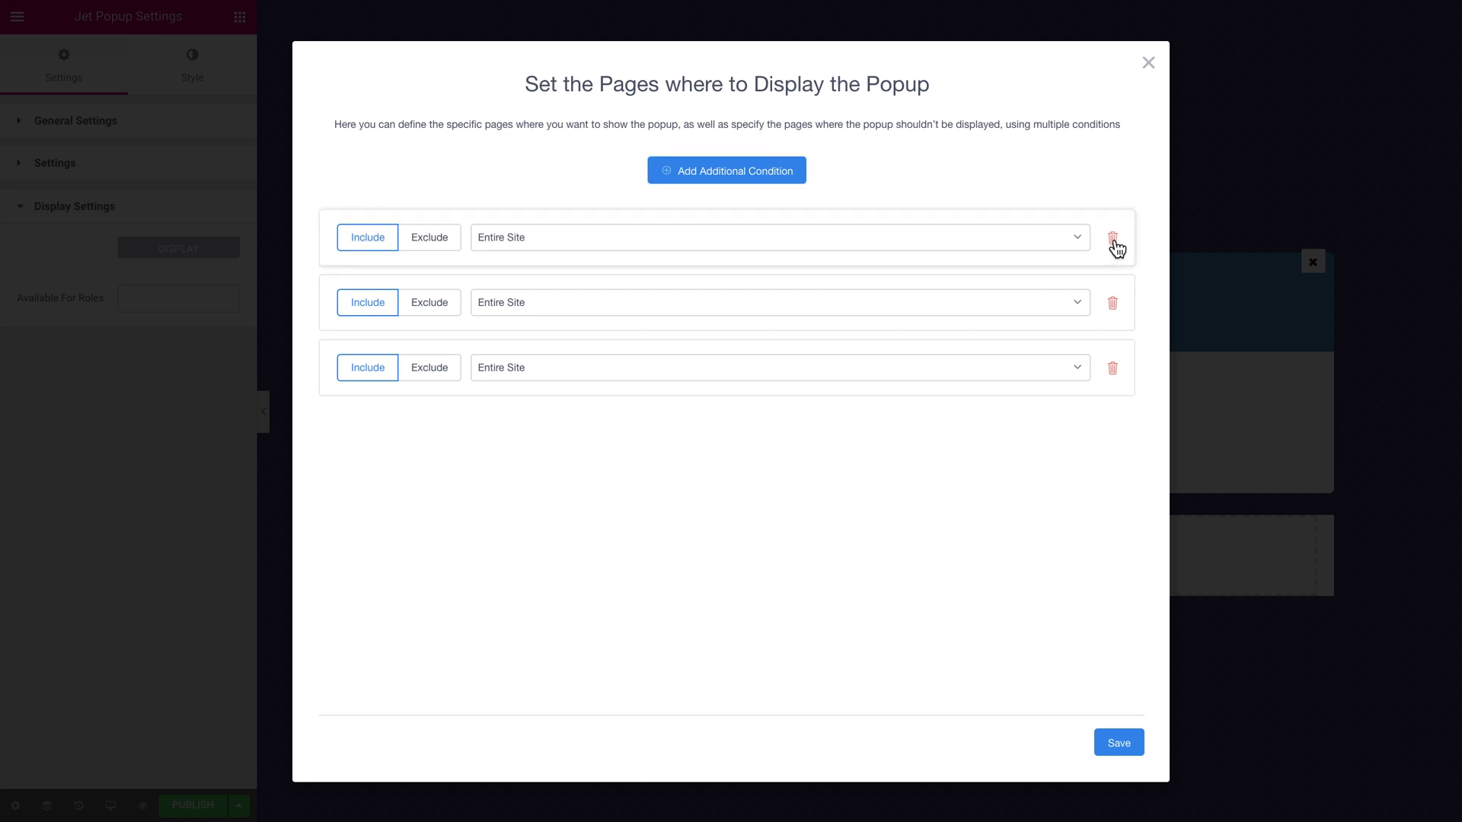
click(1113, 240)
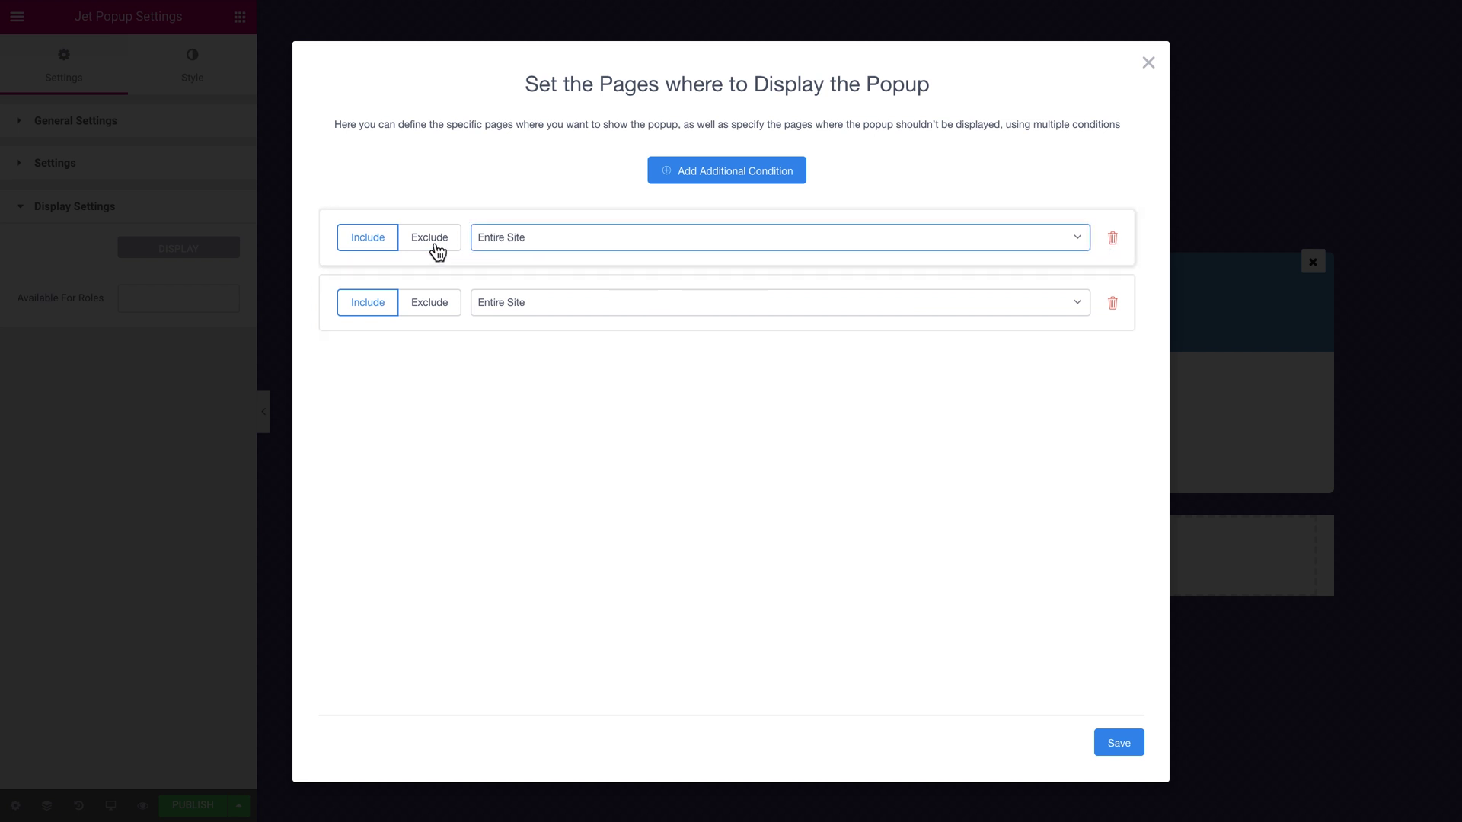
Set the first display condition to Include, Singular, Post Type, Products
click(548, 248)
click(524, 303)
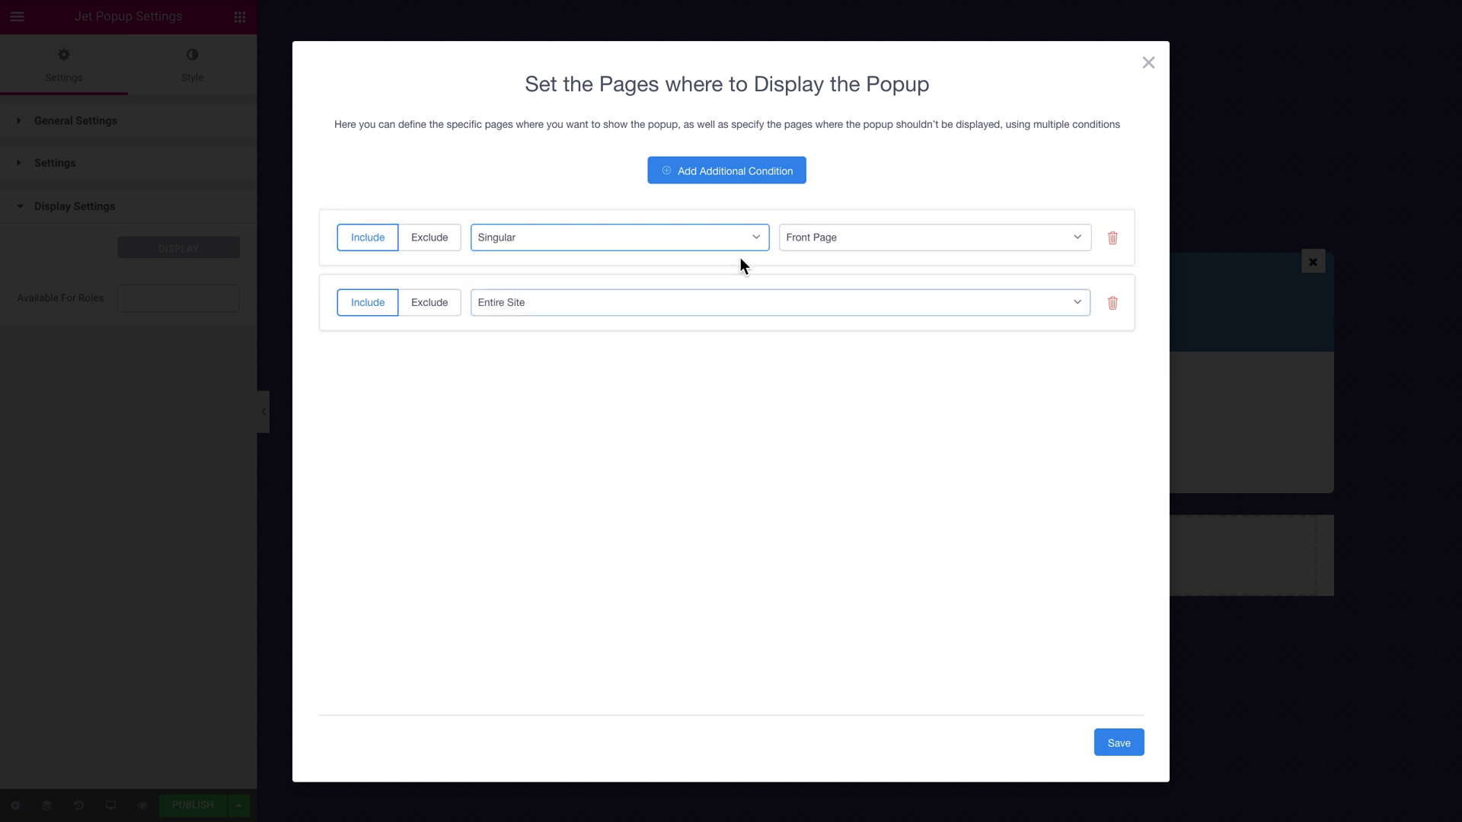
click(839, 250)
click(841, 300)
click(898, 242)
click(883, 371)
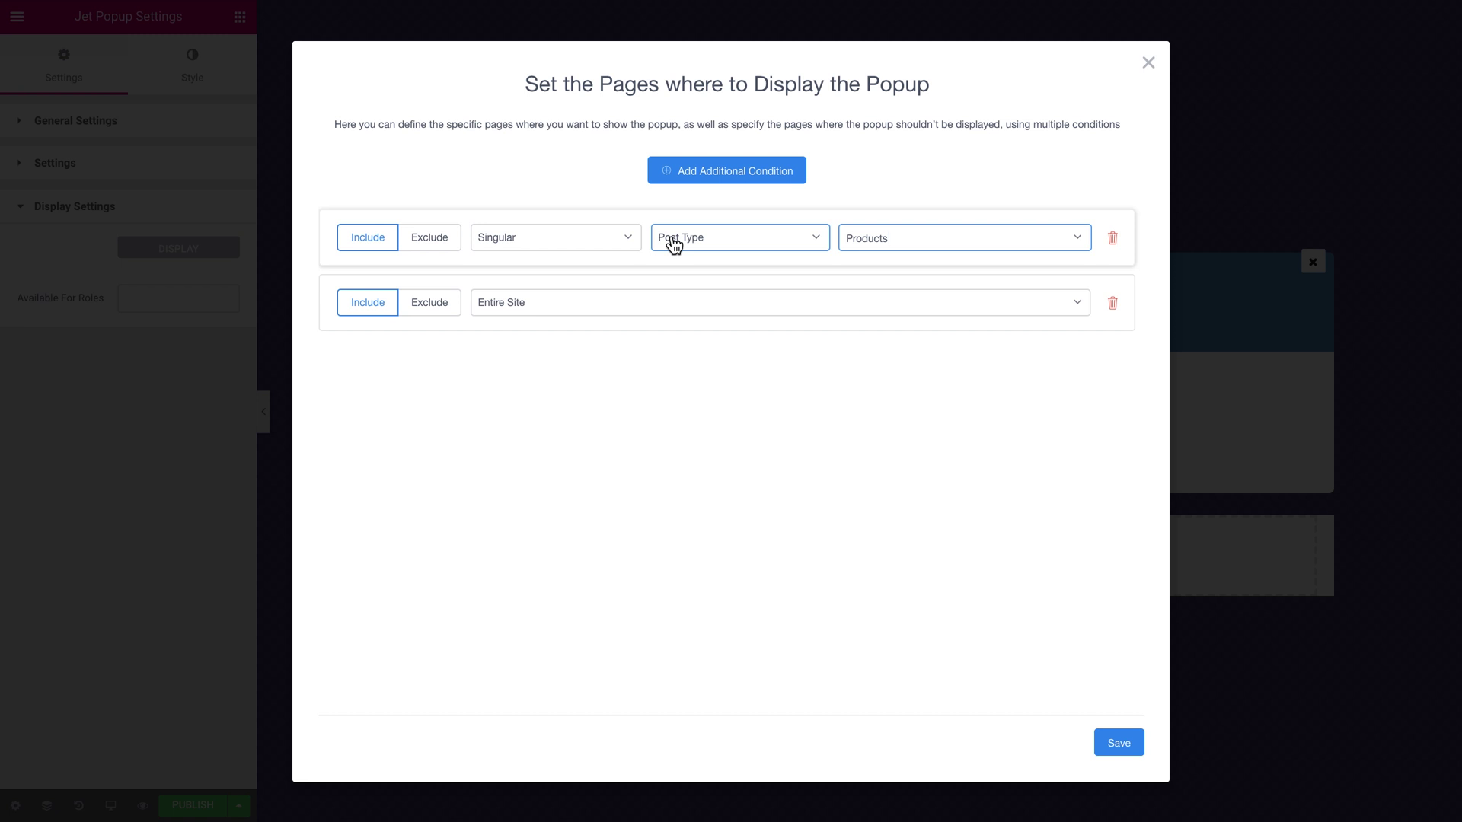
Replace the Products display condition with a new Include condition for Singular, Post Type, Posts
click(1112, 238)
click(762, 172)
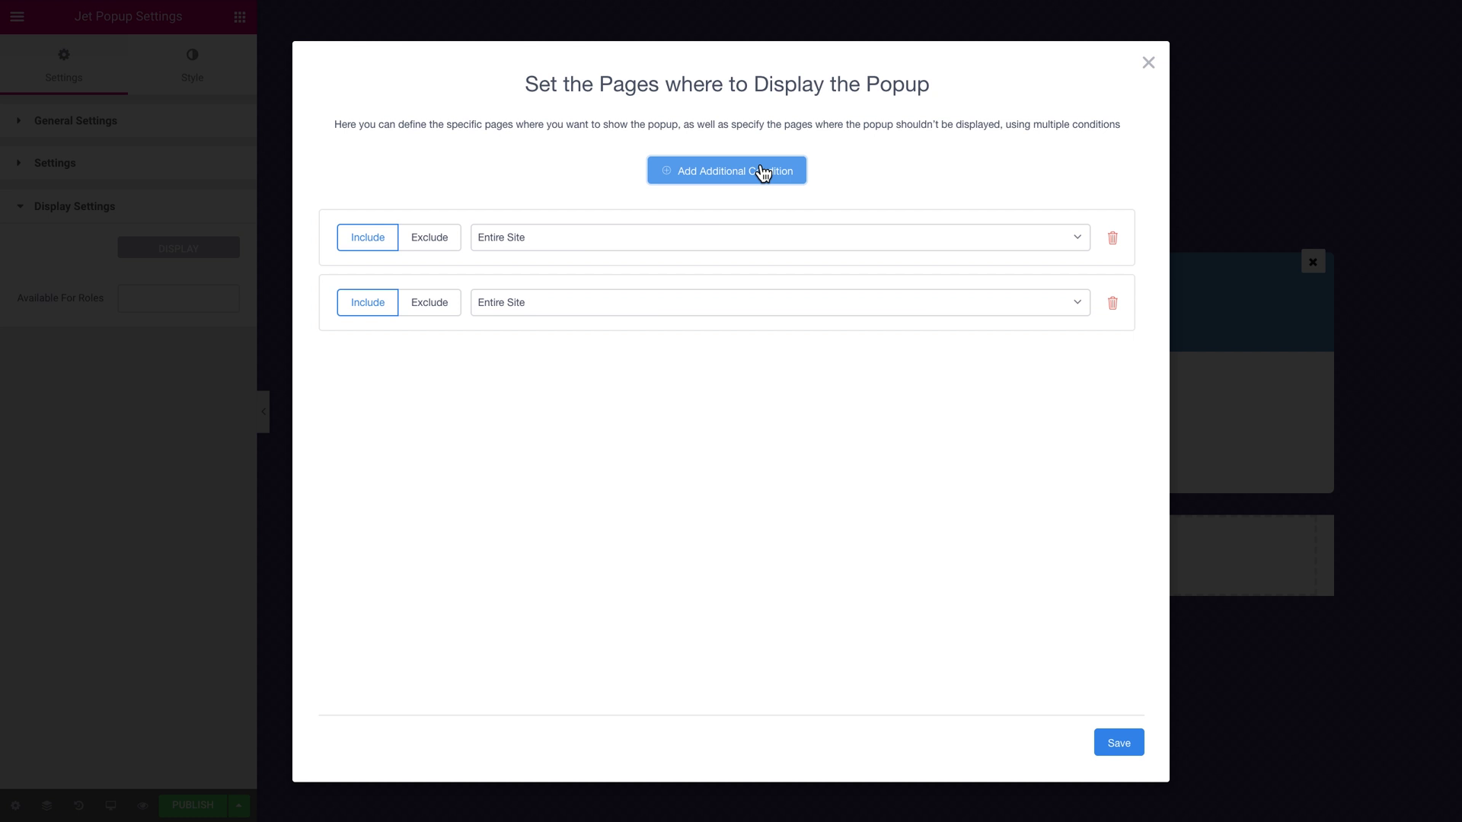
click(597, 239)
click(560, 303)
click(839, 238)
click(831, 302)
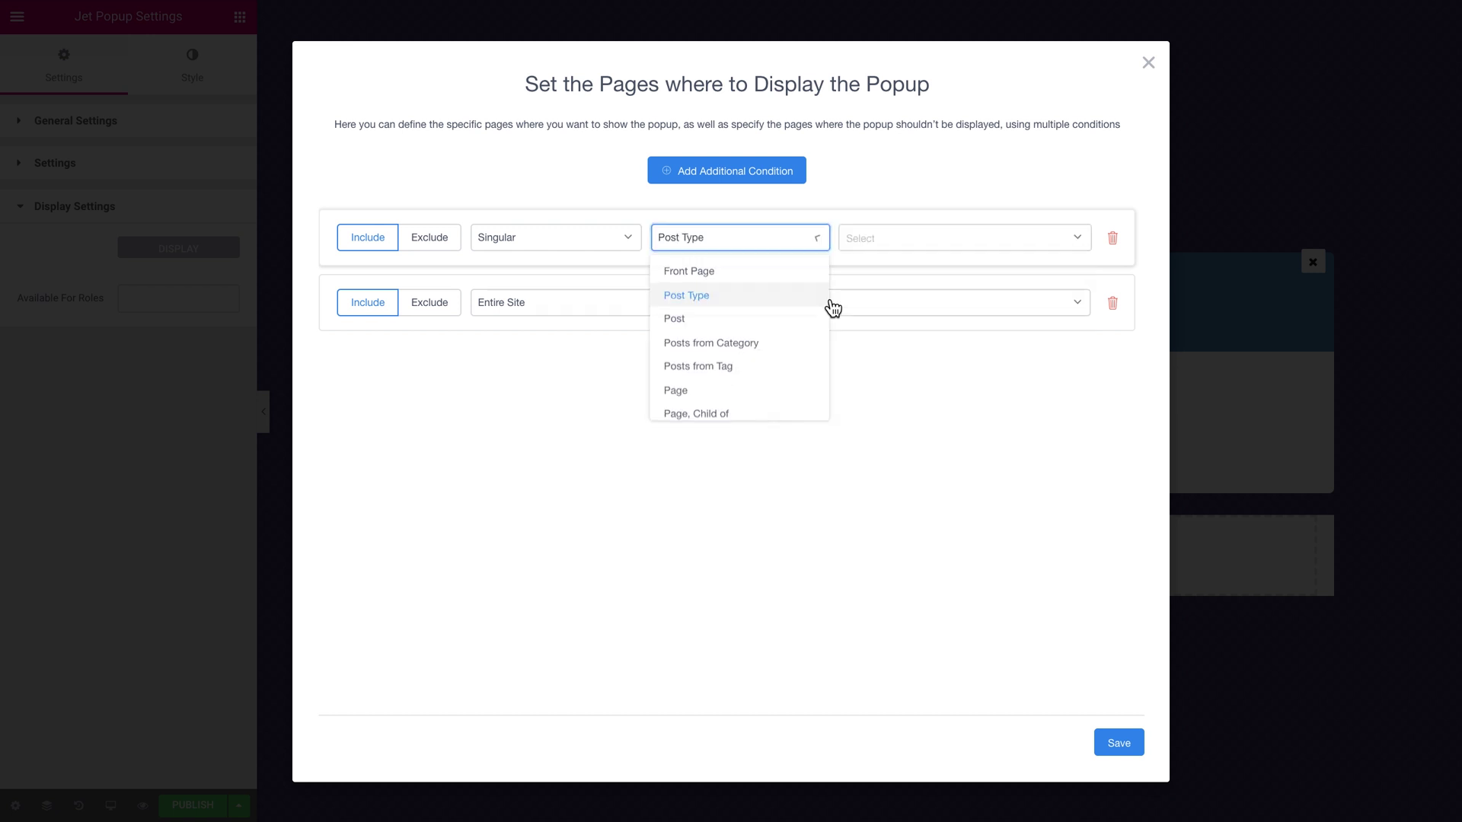
click(888, 252)
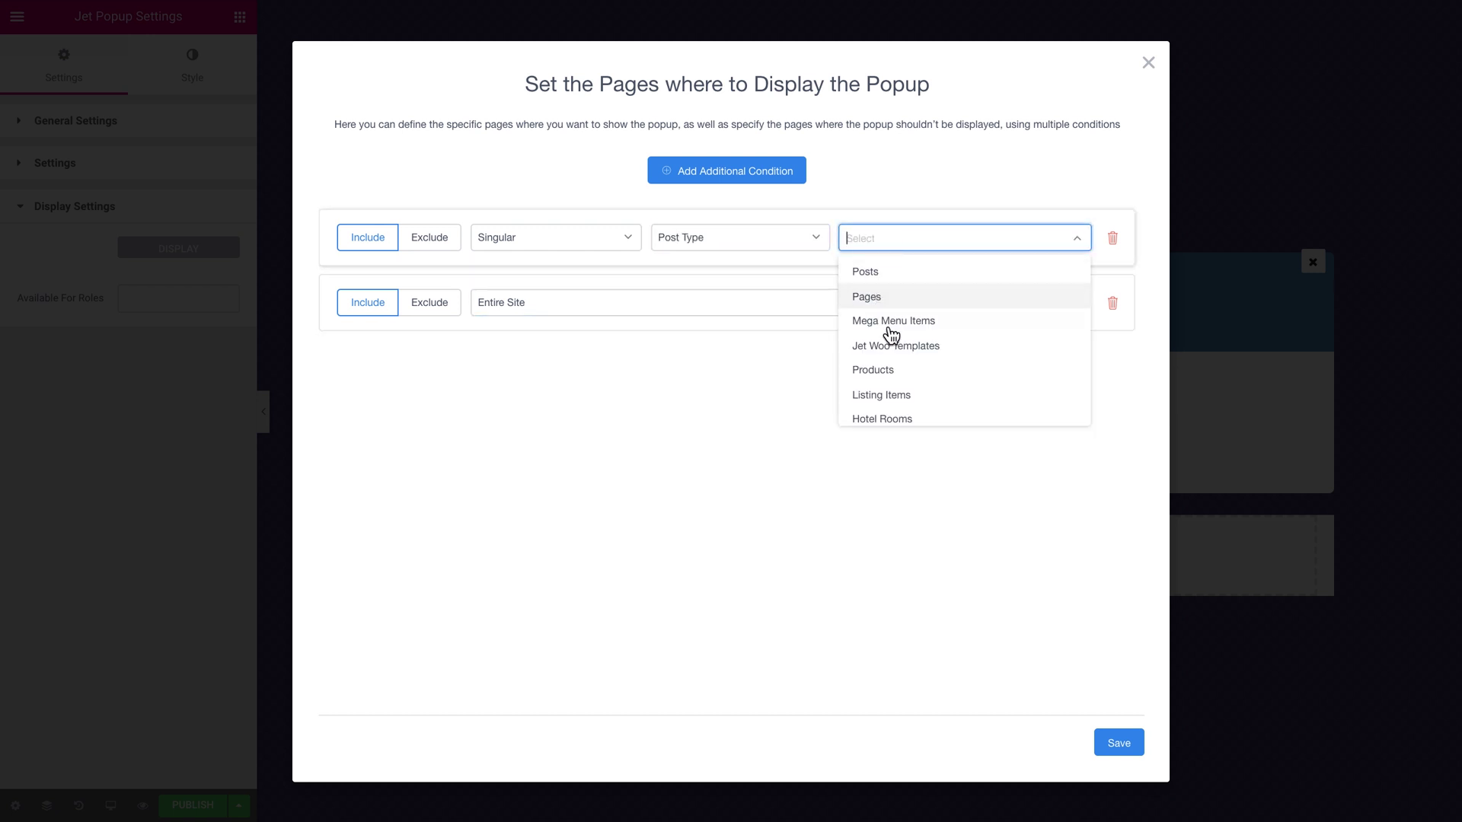
click(891, 279)
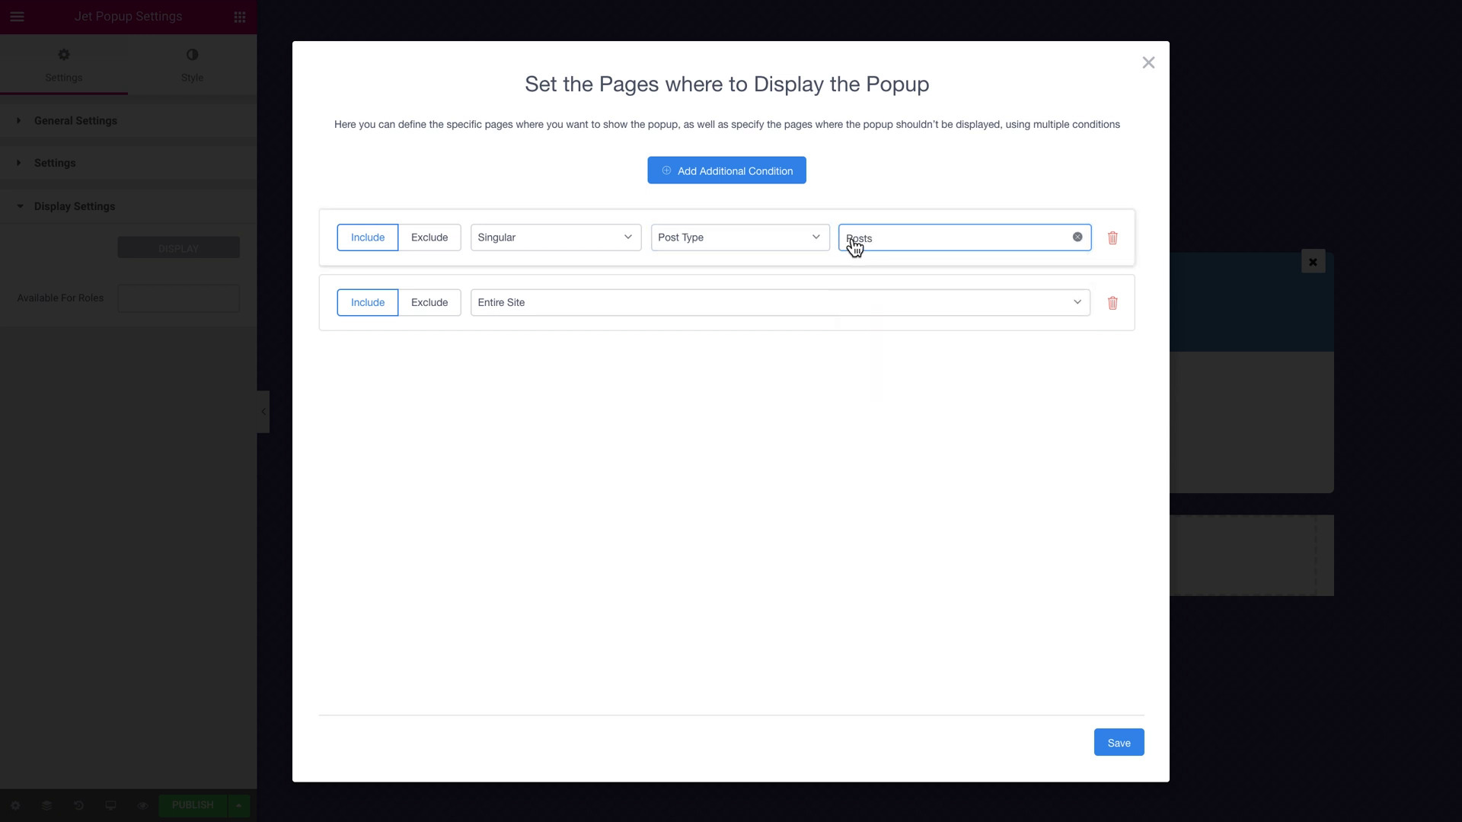
Set the second display condition to Exclude, Singular, Posts from Category, Colors
click(448, 317)
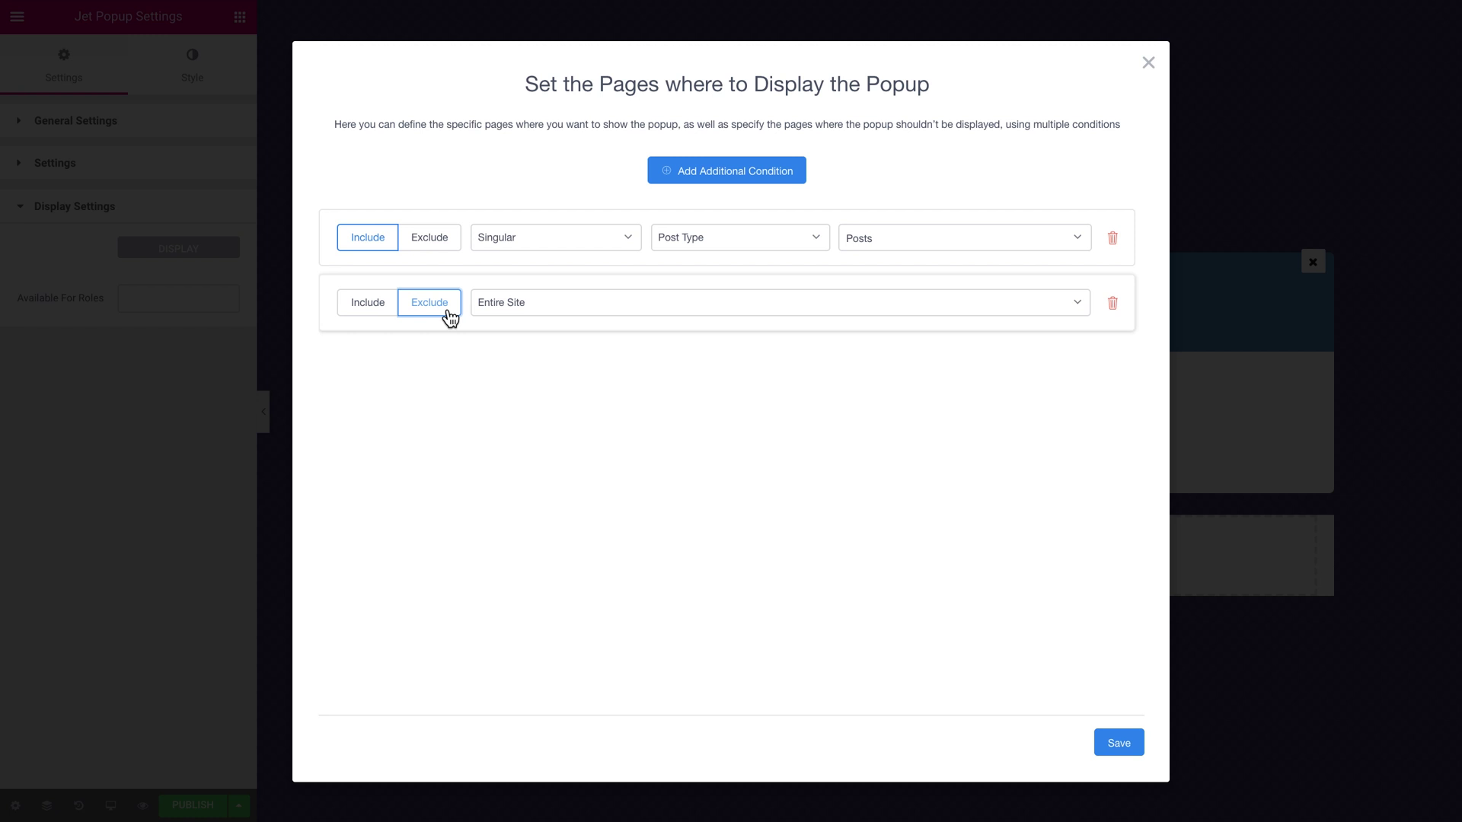
click(554, 310)
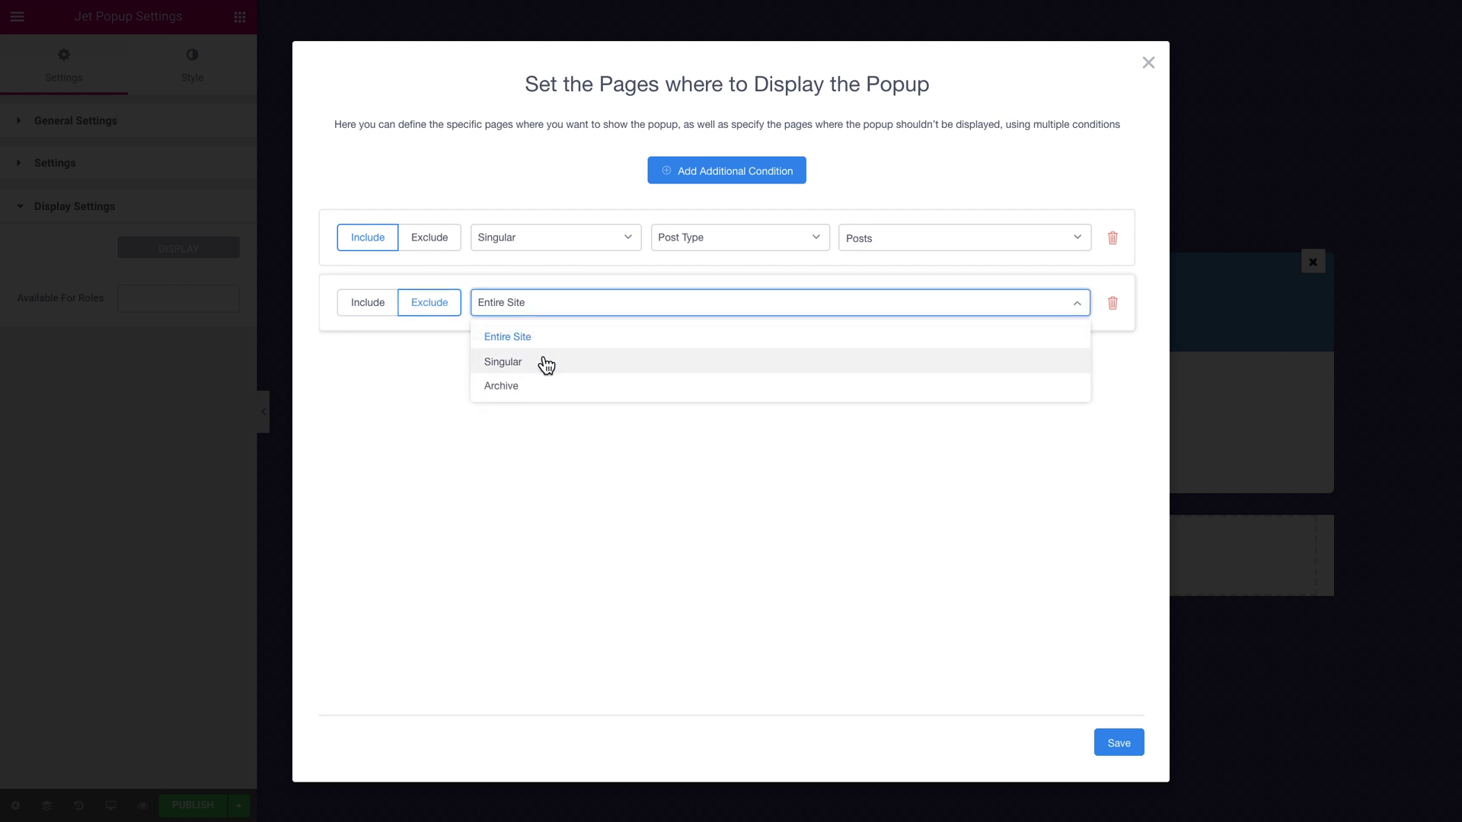
click(545, 364)
click(866, 312)
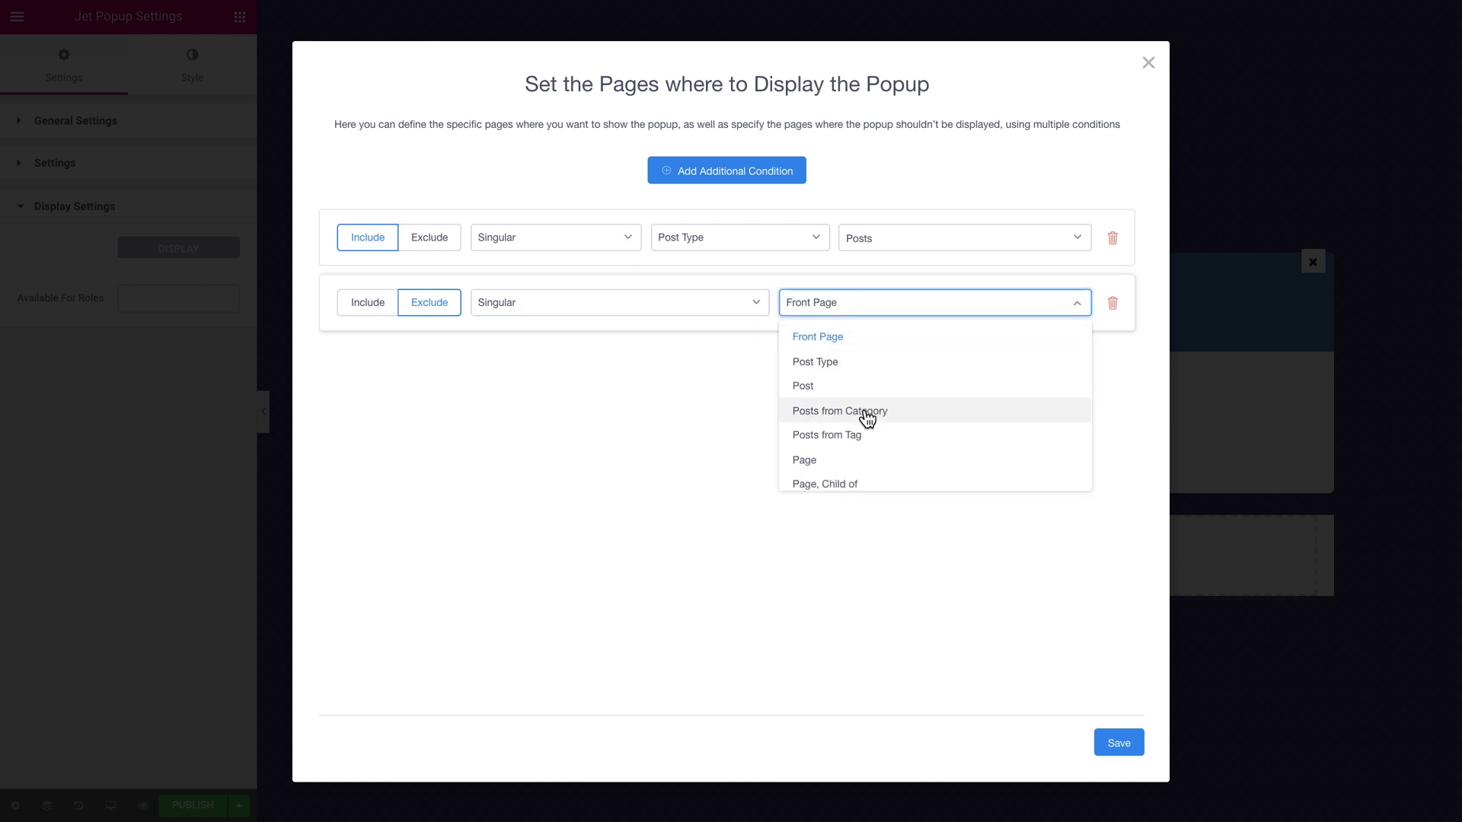
scroll(866, 417, down, 2)
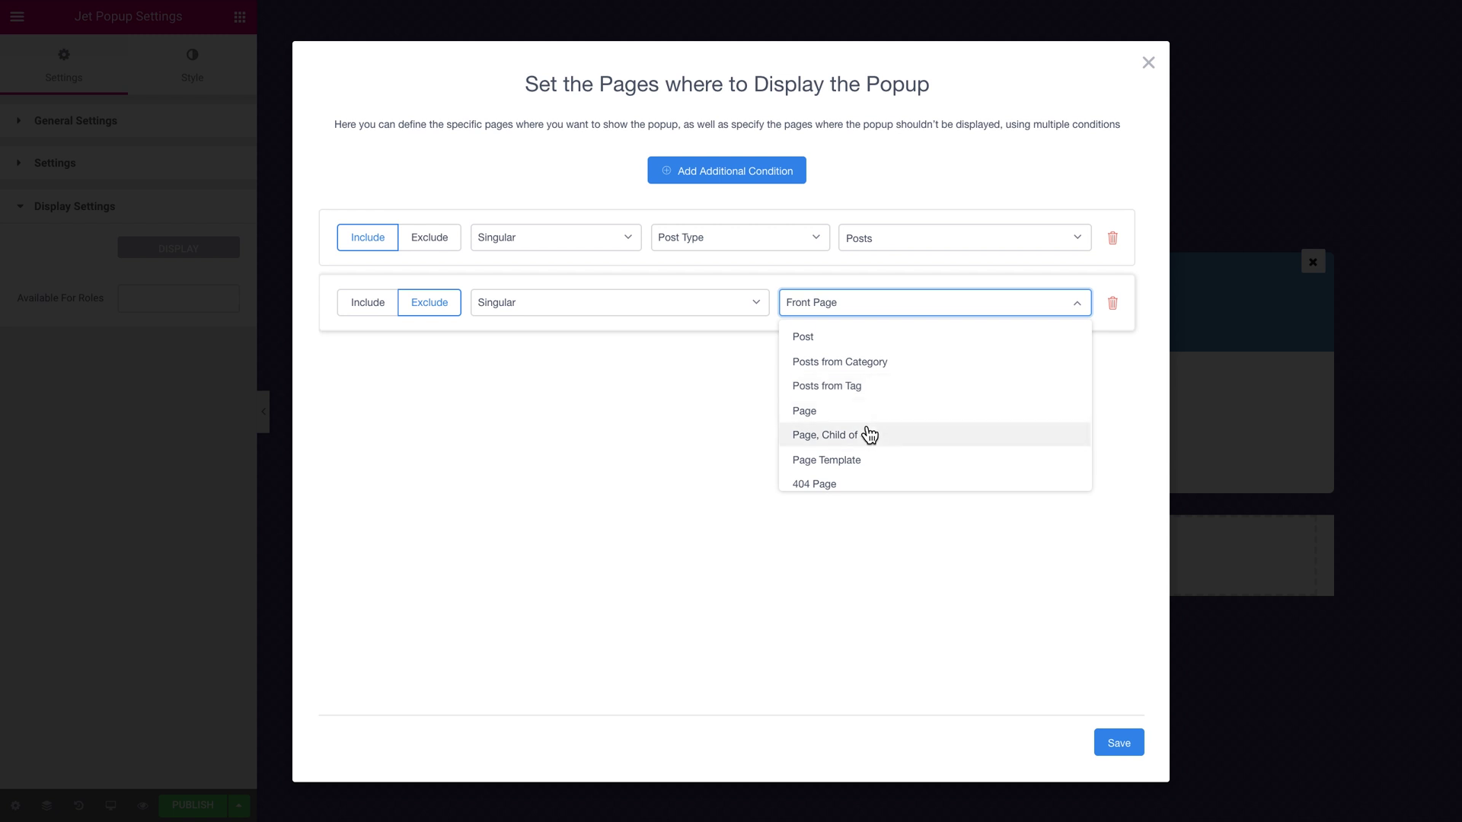
scroll(868, 435, down, 1)
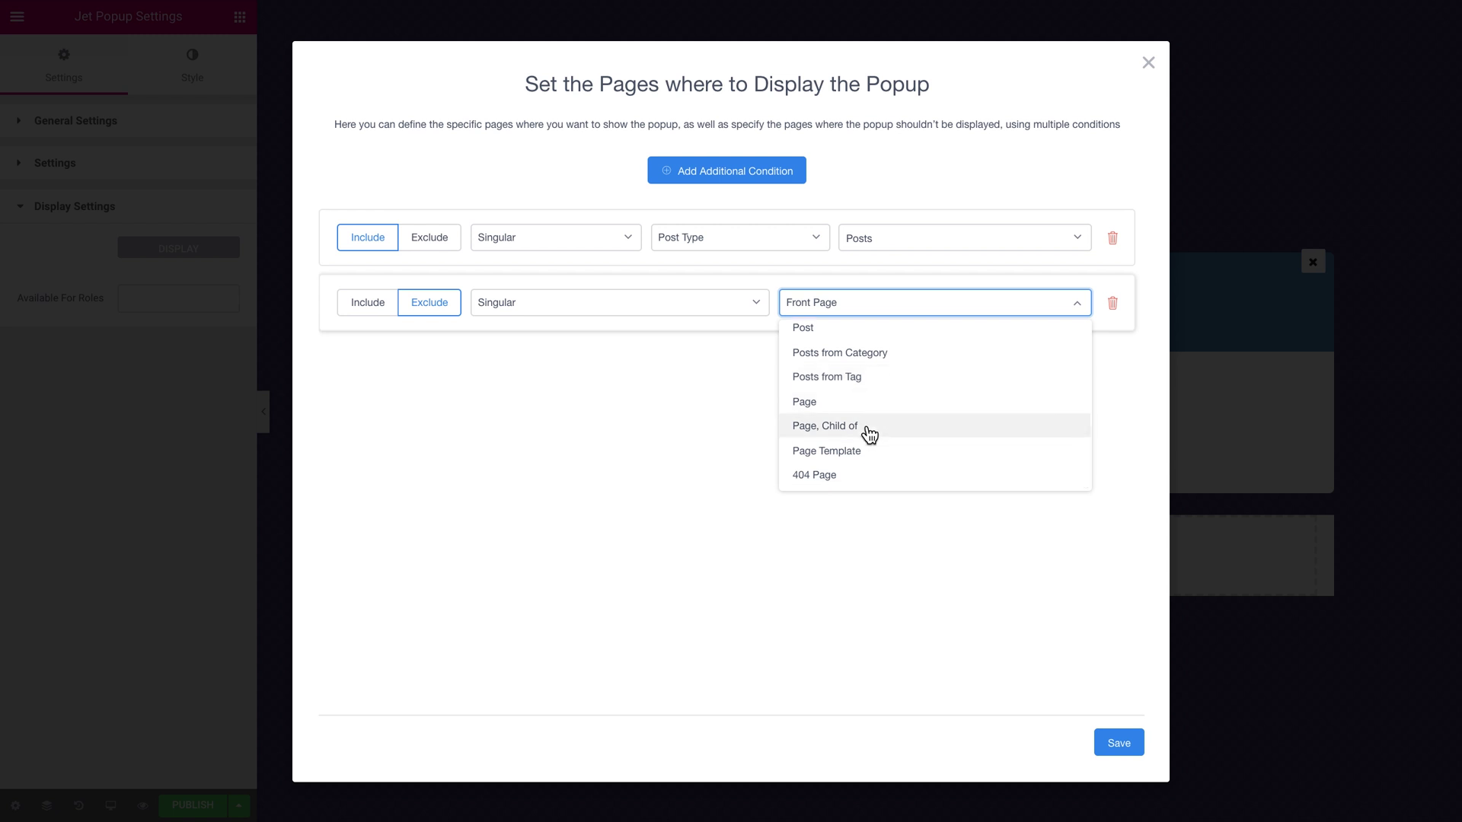
scroll(869, 435, up, 2)
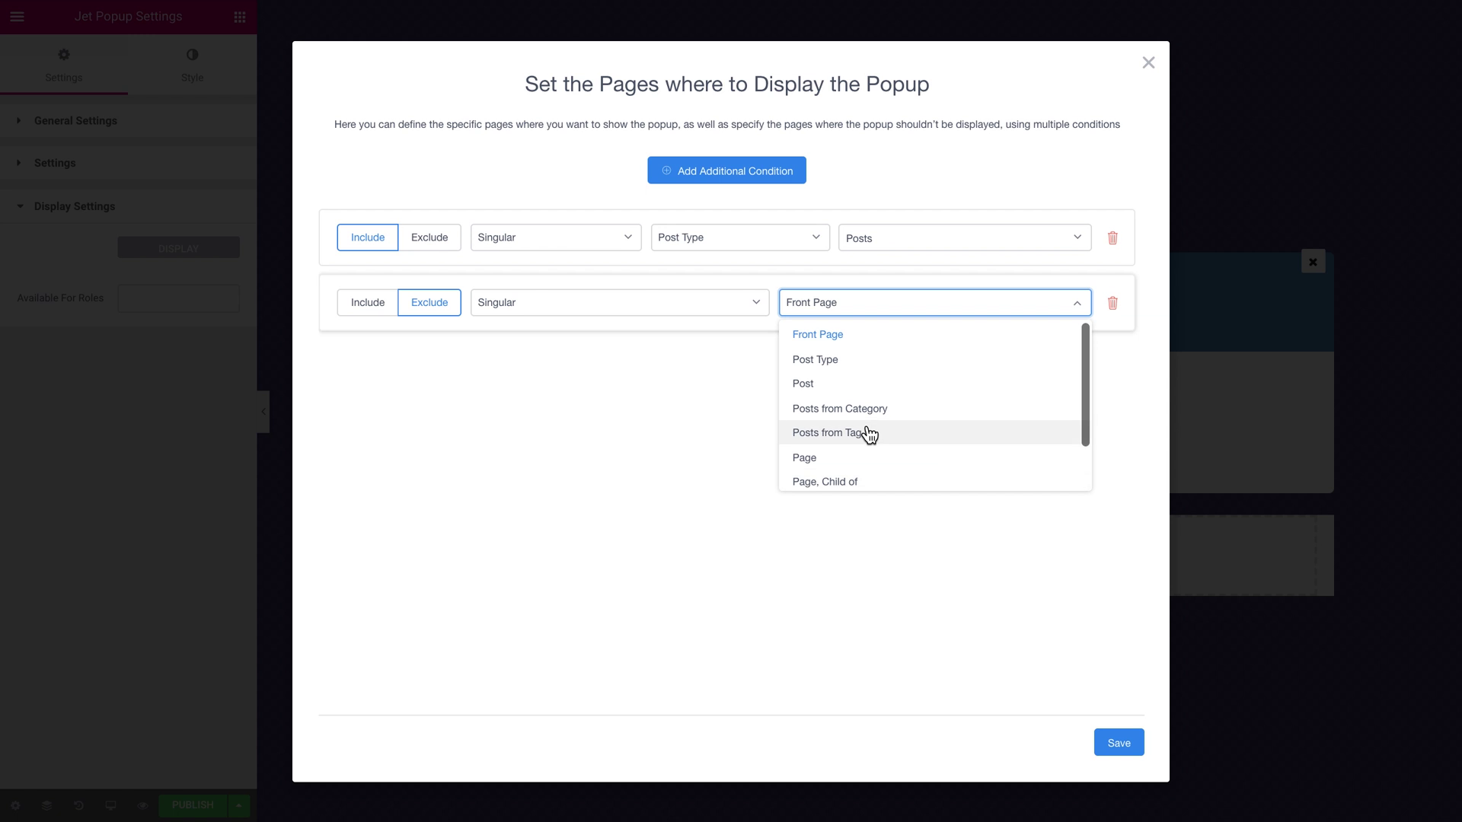
click(865, 409)
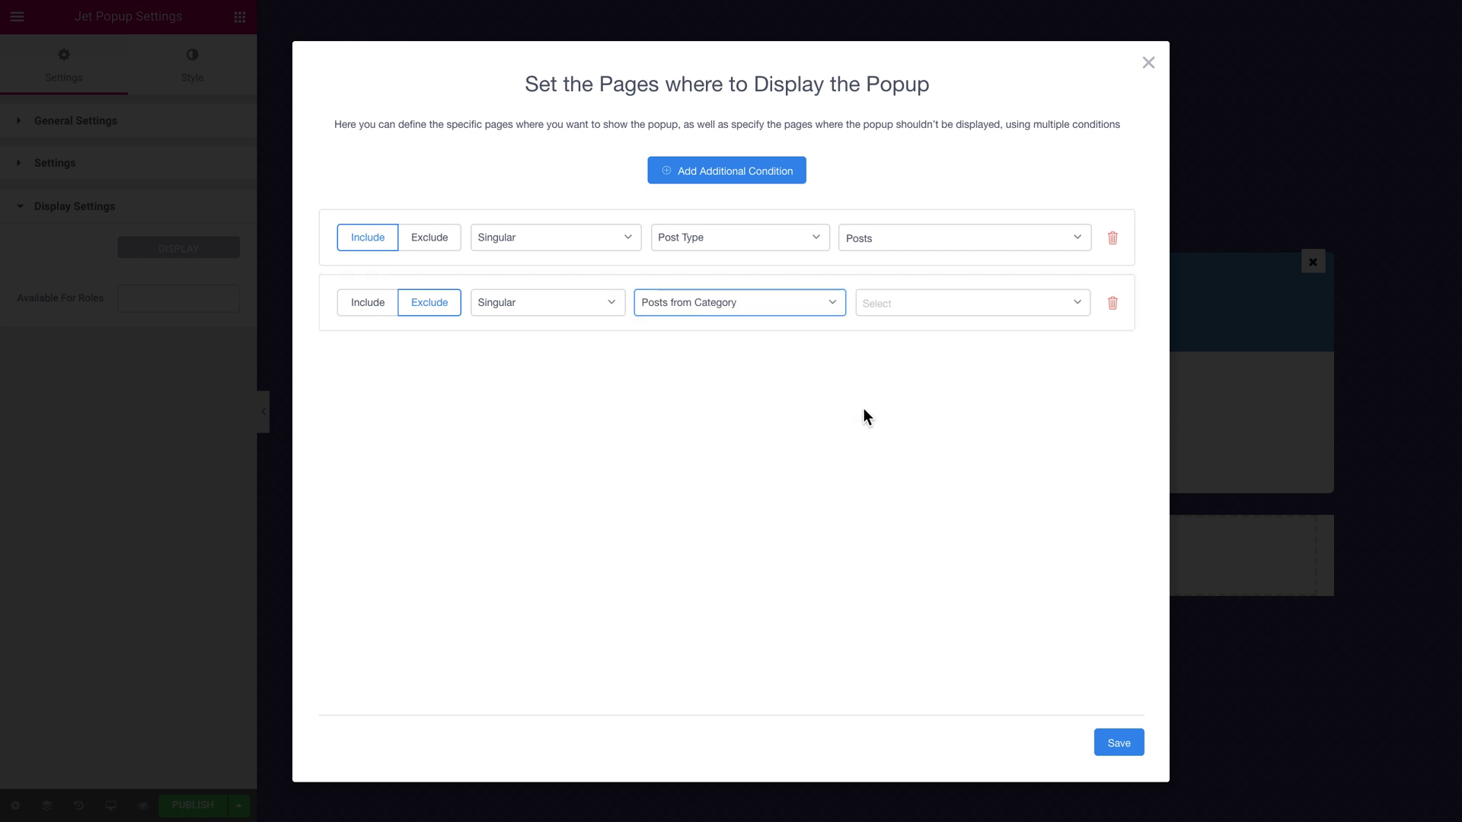
click(965, 304)
scroll(921, 382, down, 2)
scroll(918, 382, down, 2)
scroll(916, 382, up, 4)
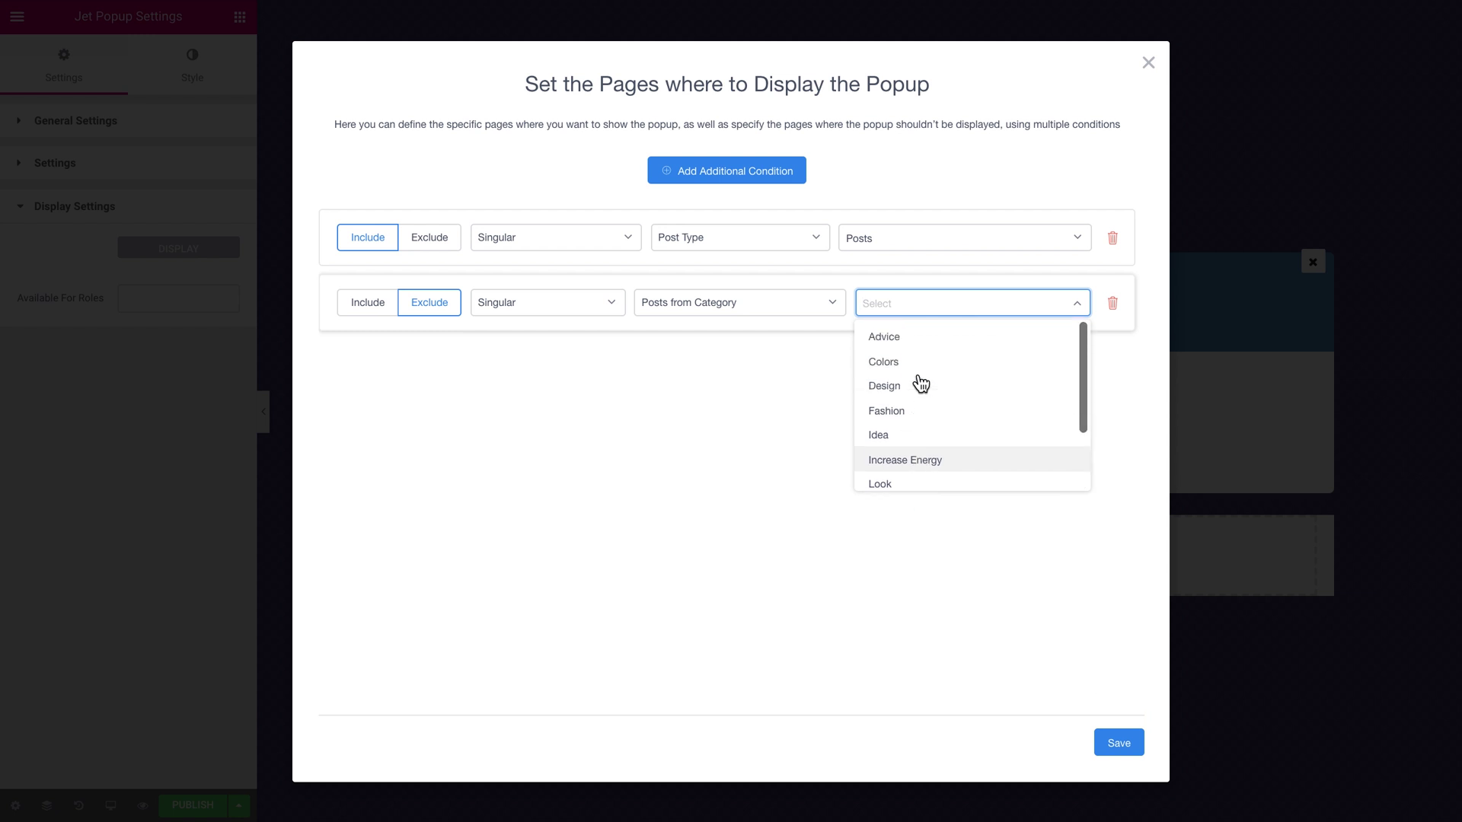
click(887, 363)
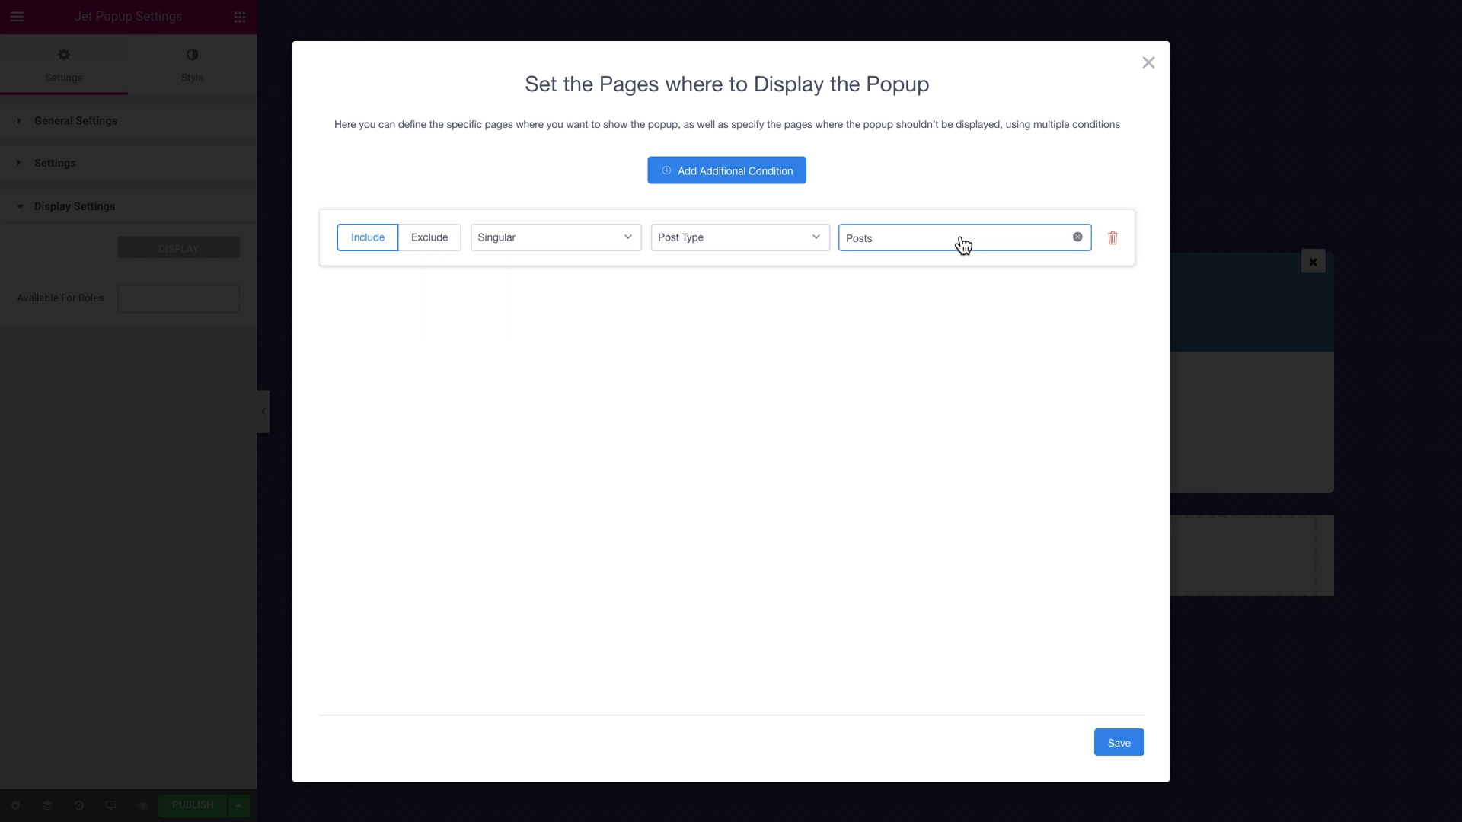
Change the remaining Include condition's post type to Products and save the display conditions
click(962, 243)
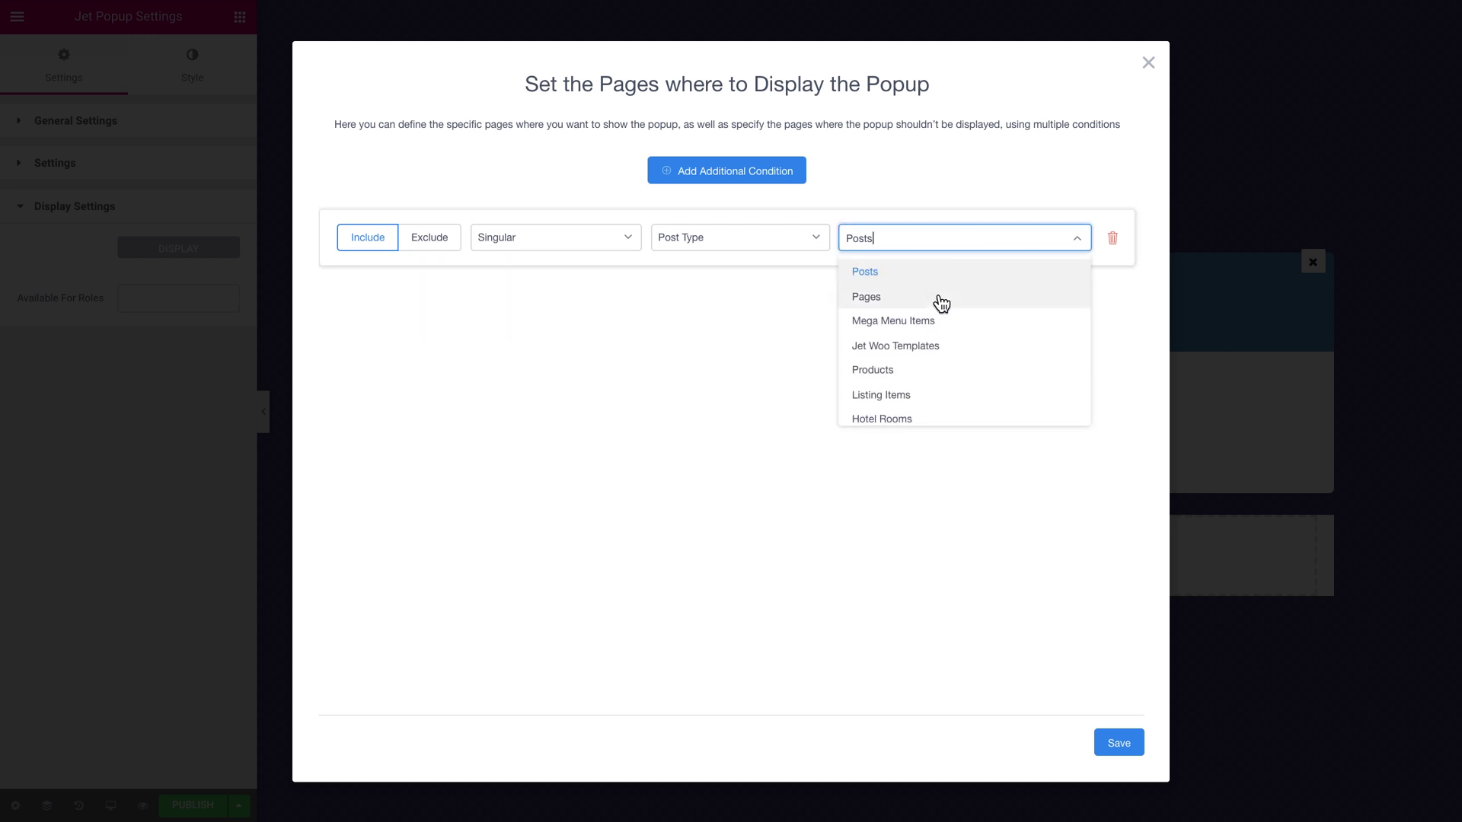
click(911, 368)
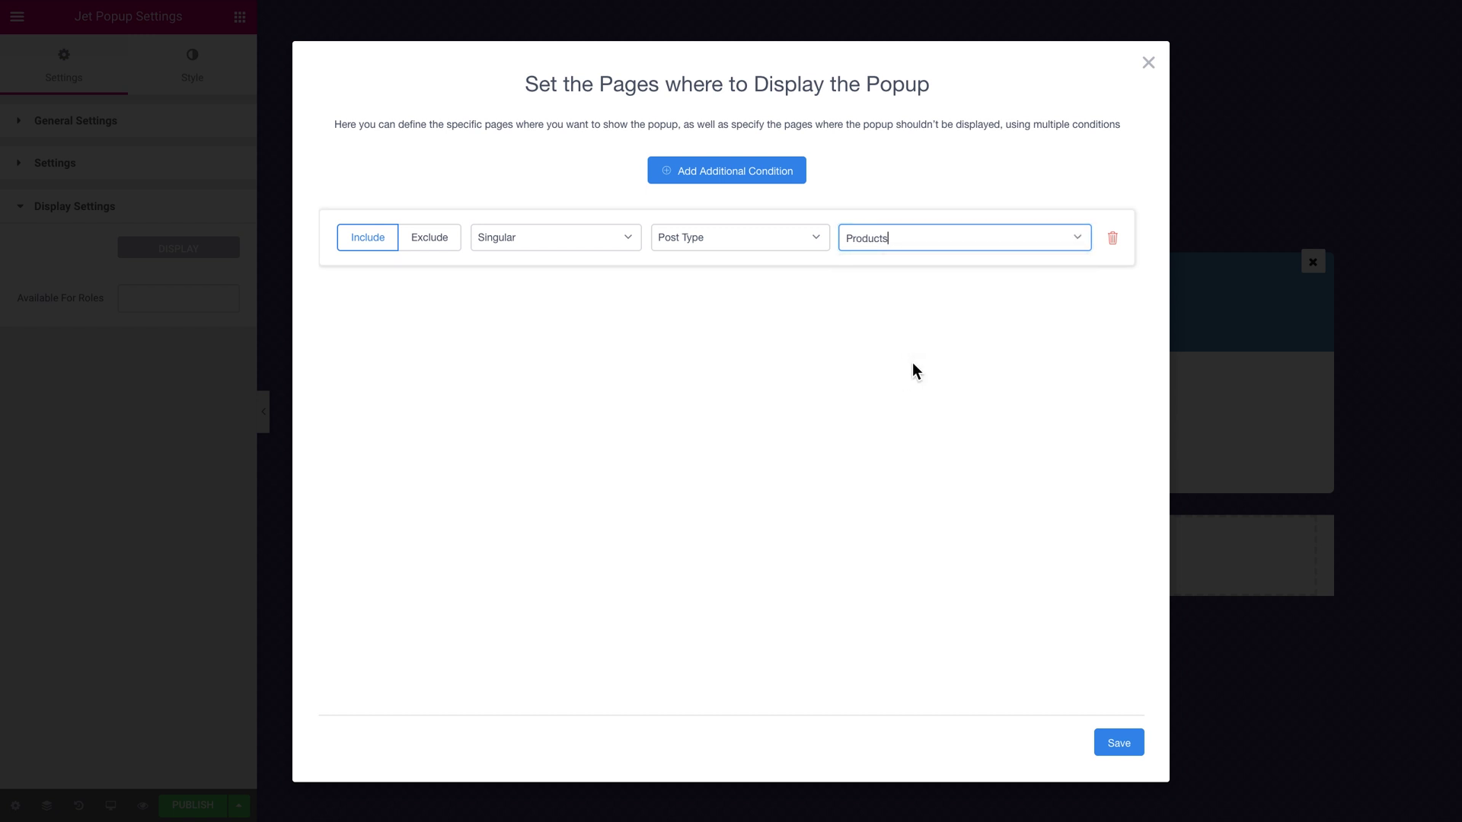
click(1126, 746)
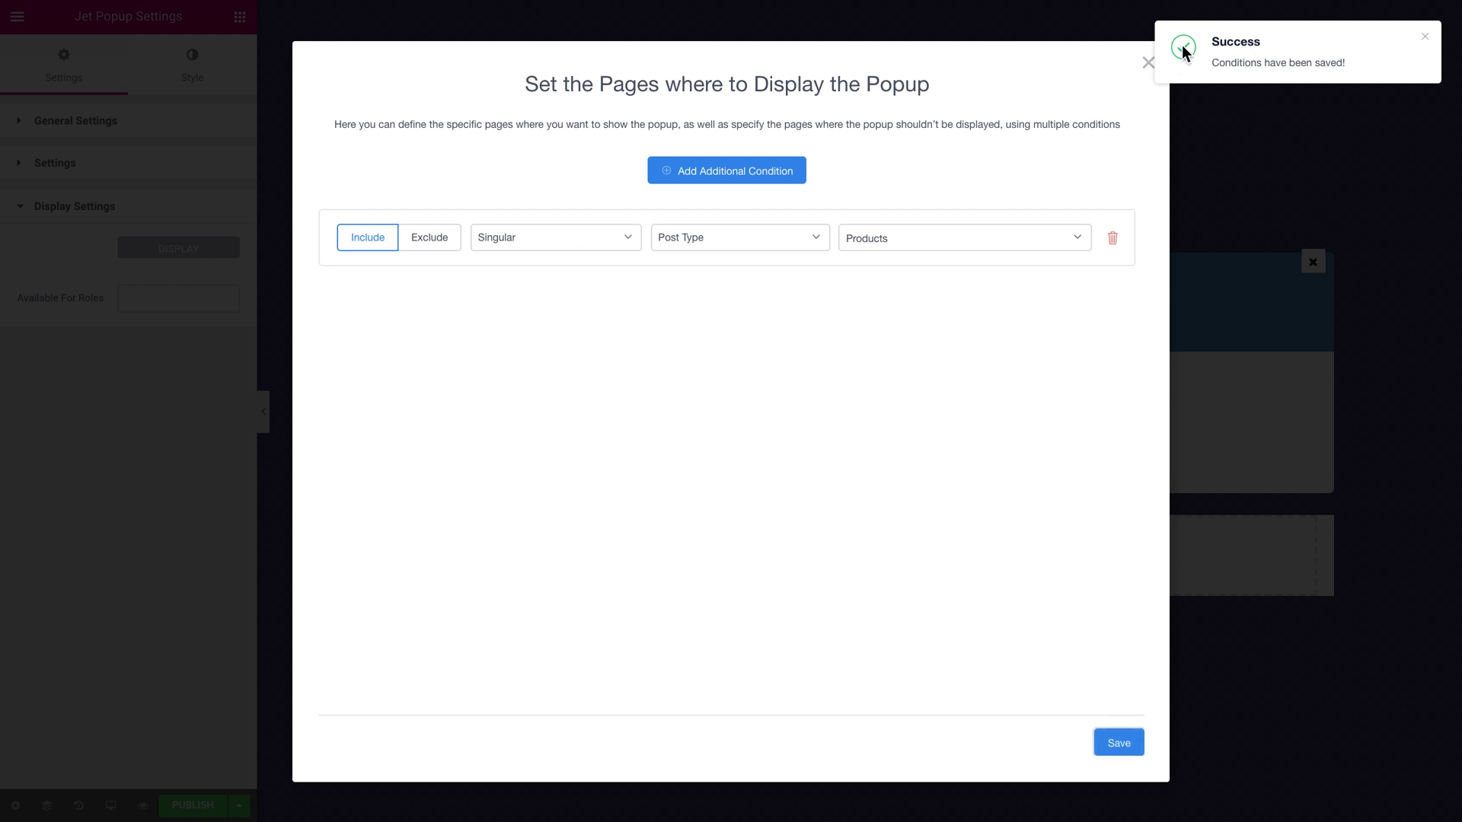
click(1424, 37)
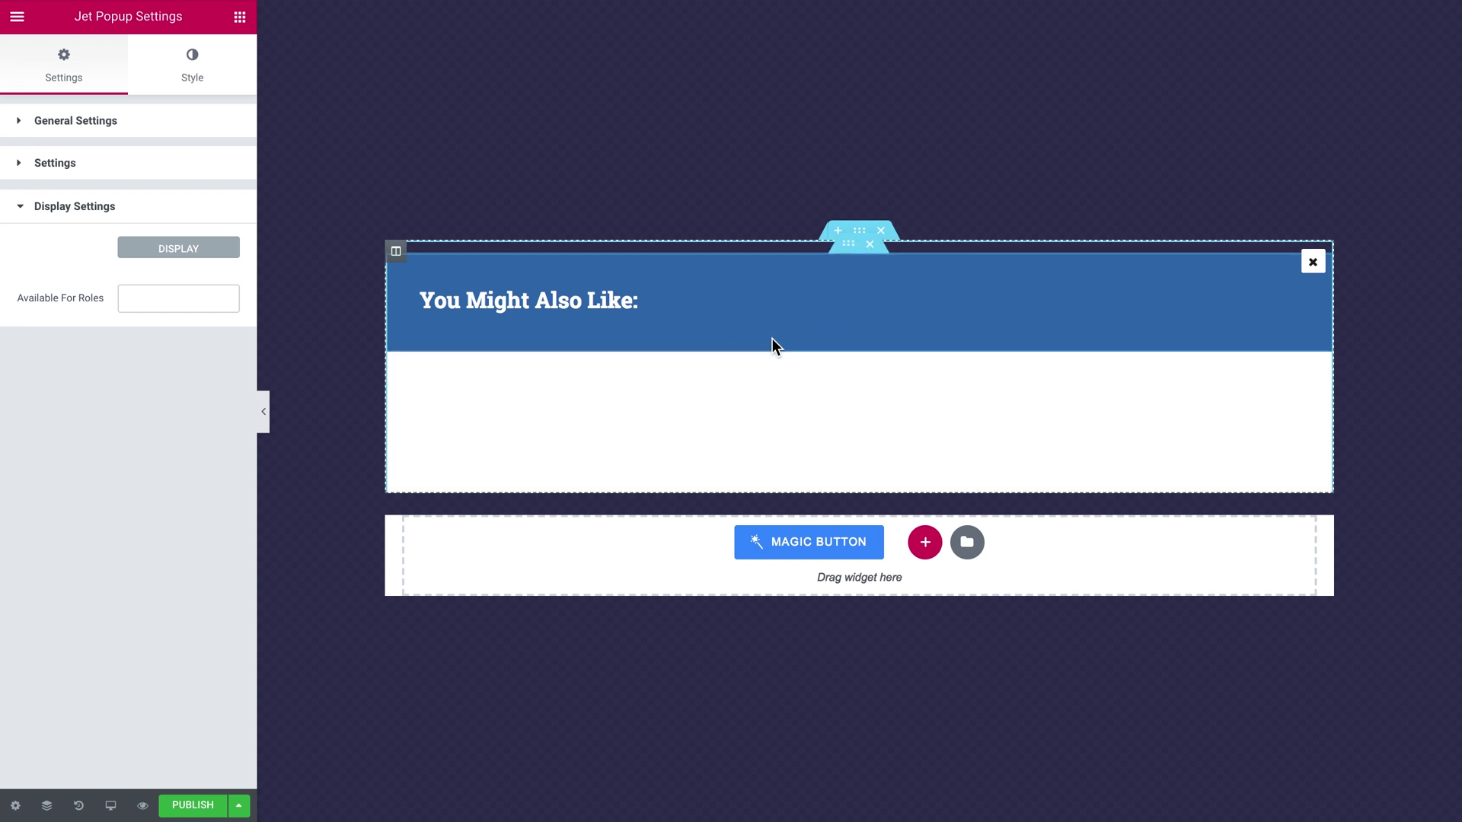
Publish the popup with its [related_products] text block and trigger it with exit intent on the BCAA 8-1-1 Complex product page
click(733, 402)
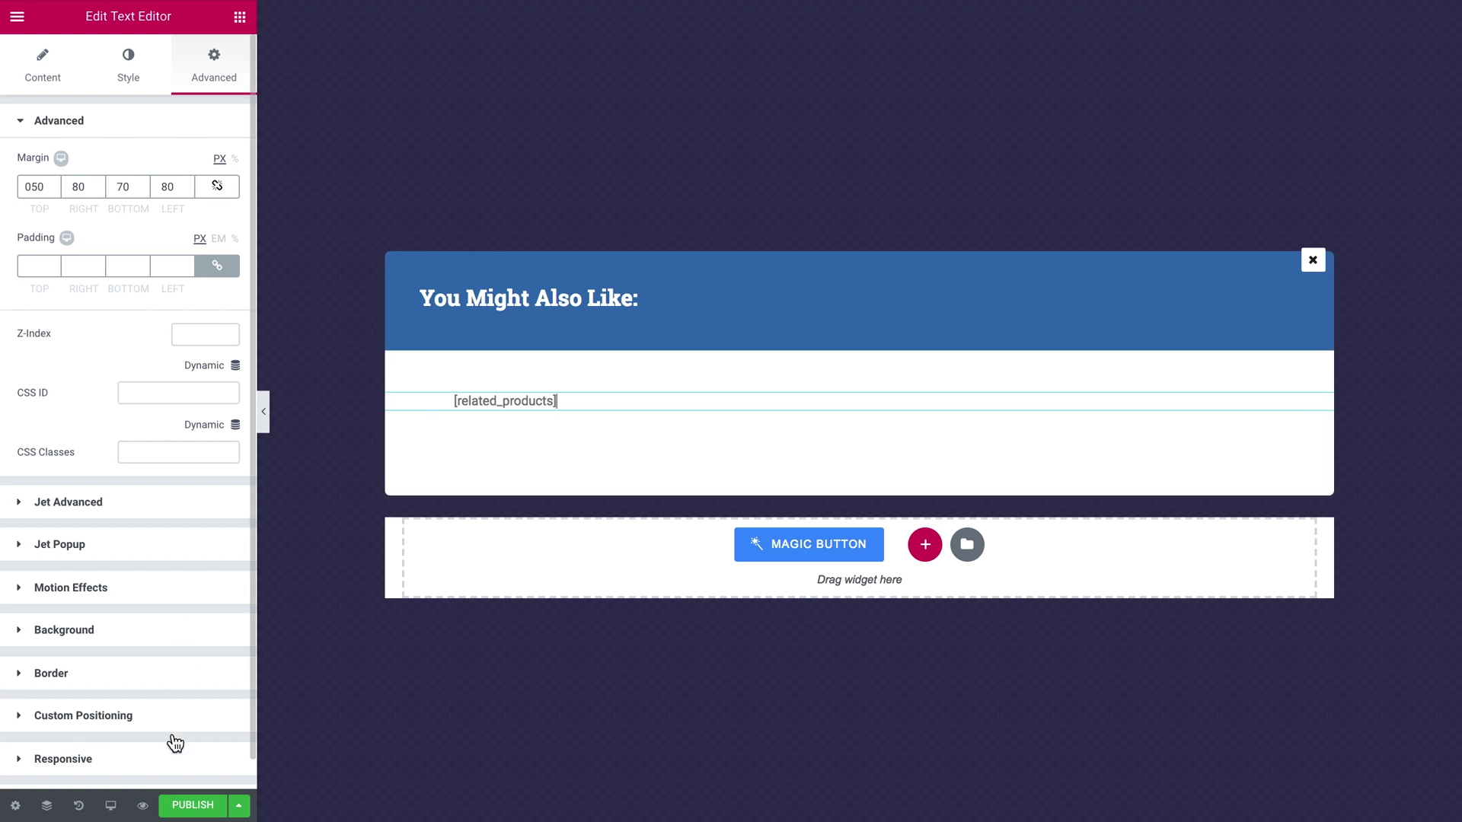
click(189, 805)
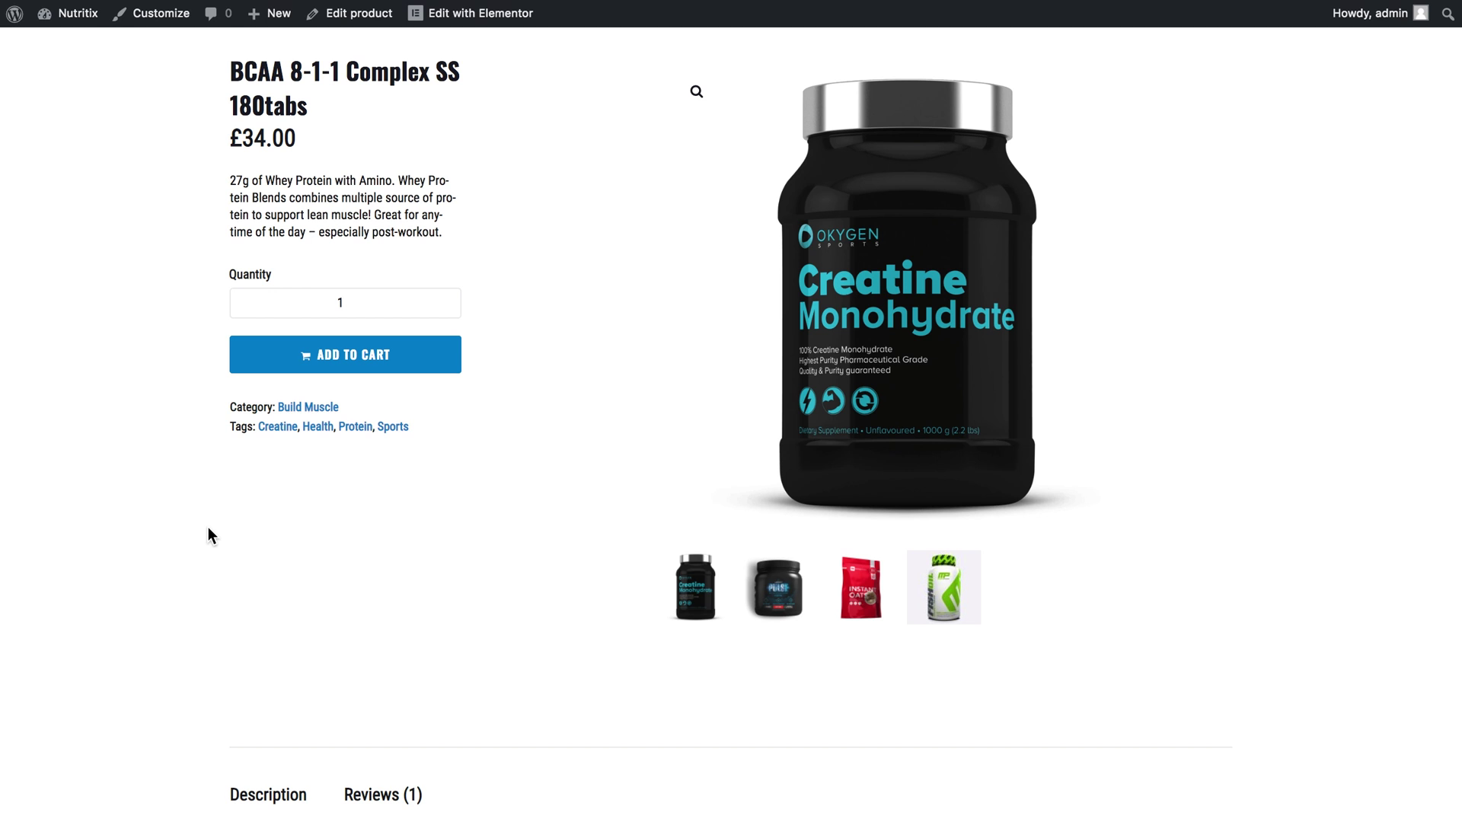
mouse_move(222, 27)
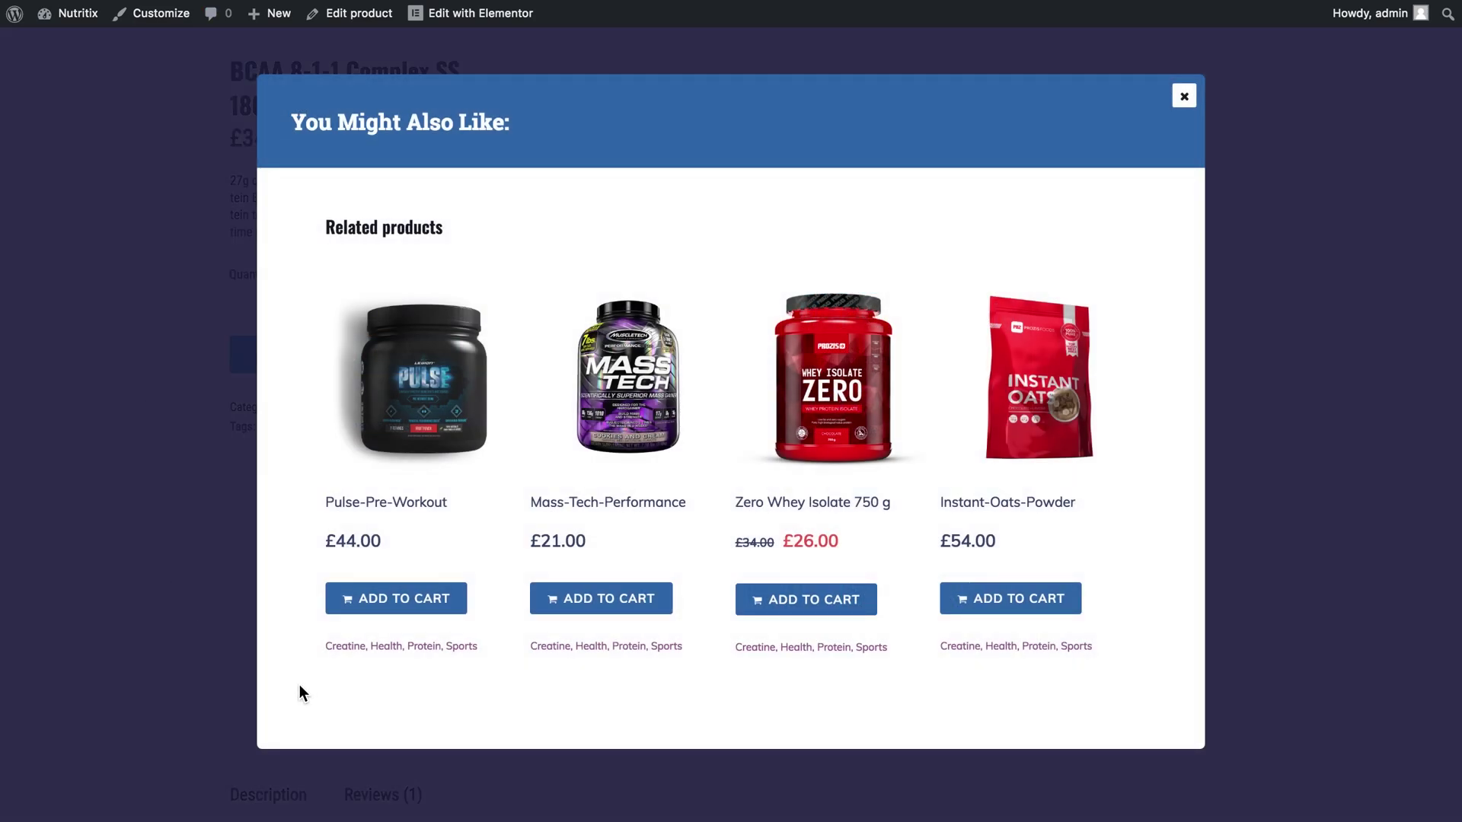
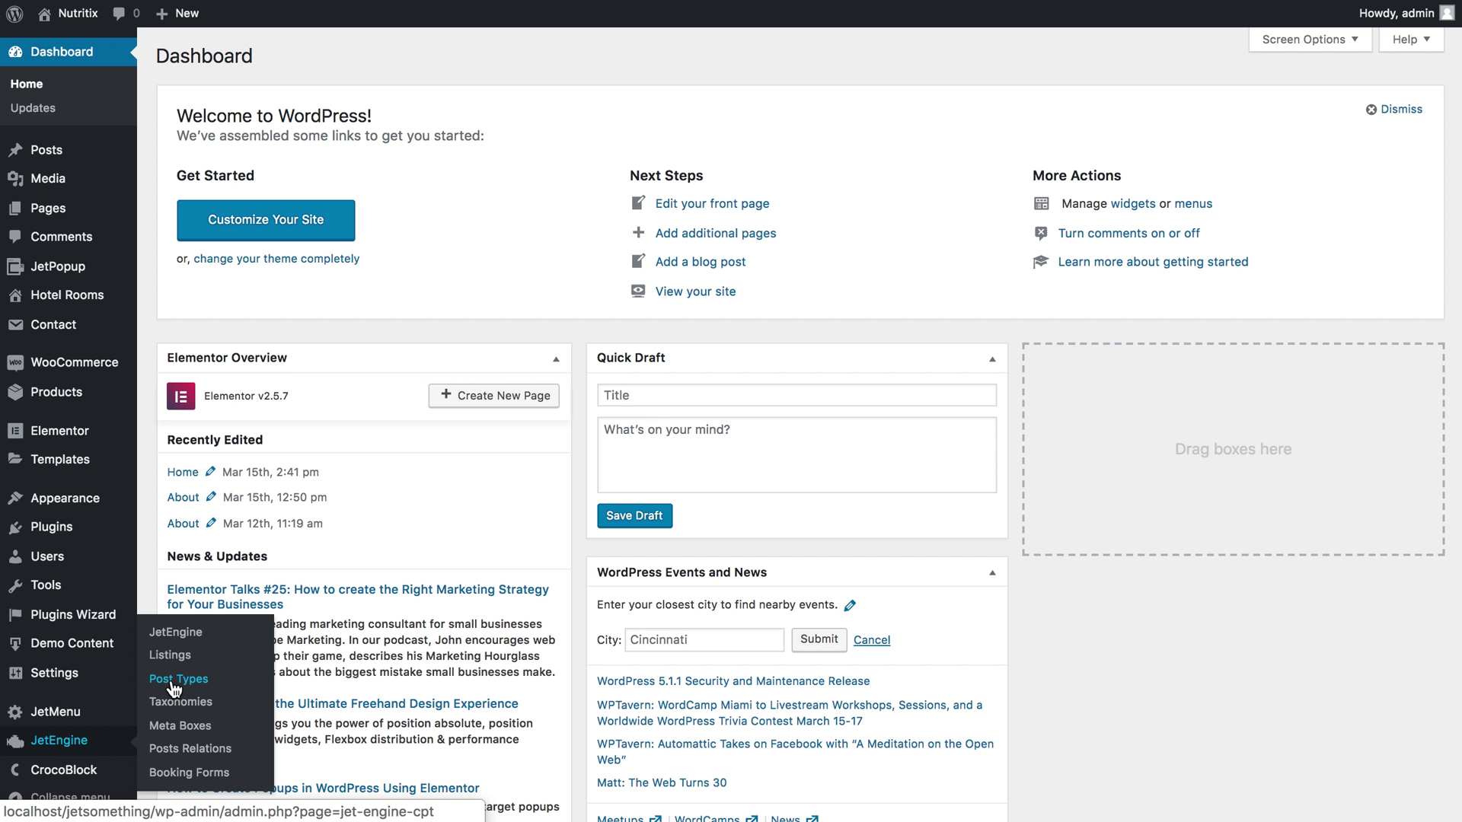
View JetEngine's available modules and open its list of meta boxes
click(175, 643)
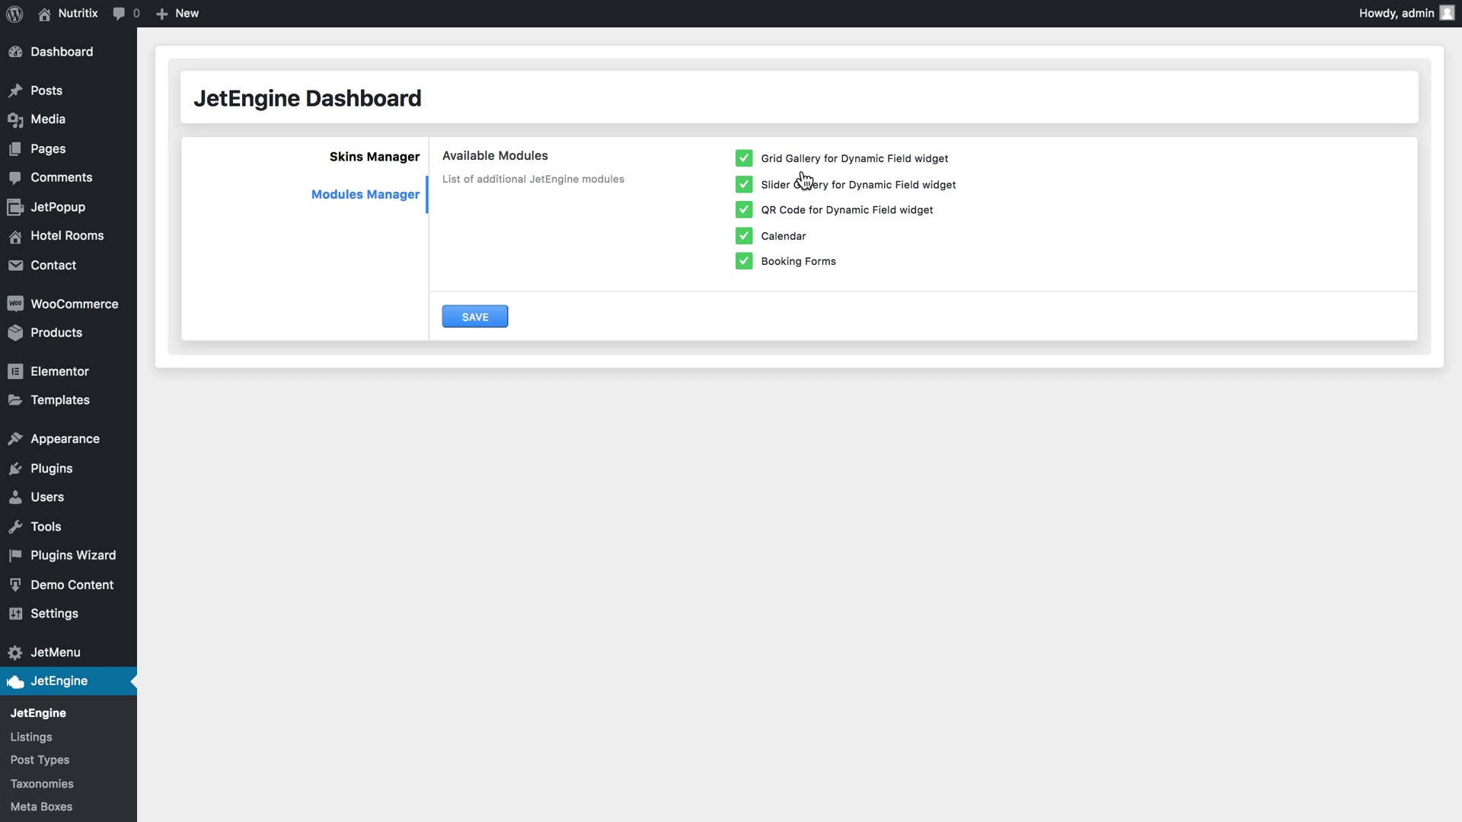
scroll(91, 537, down, 3)
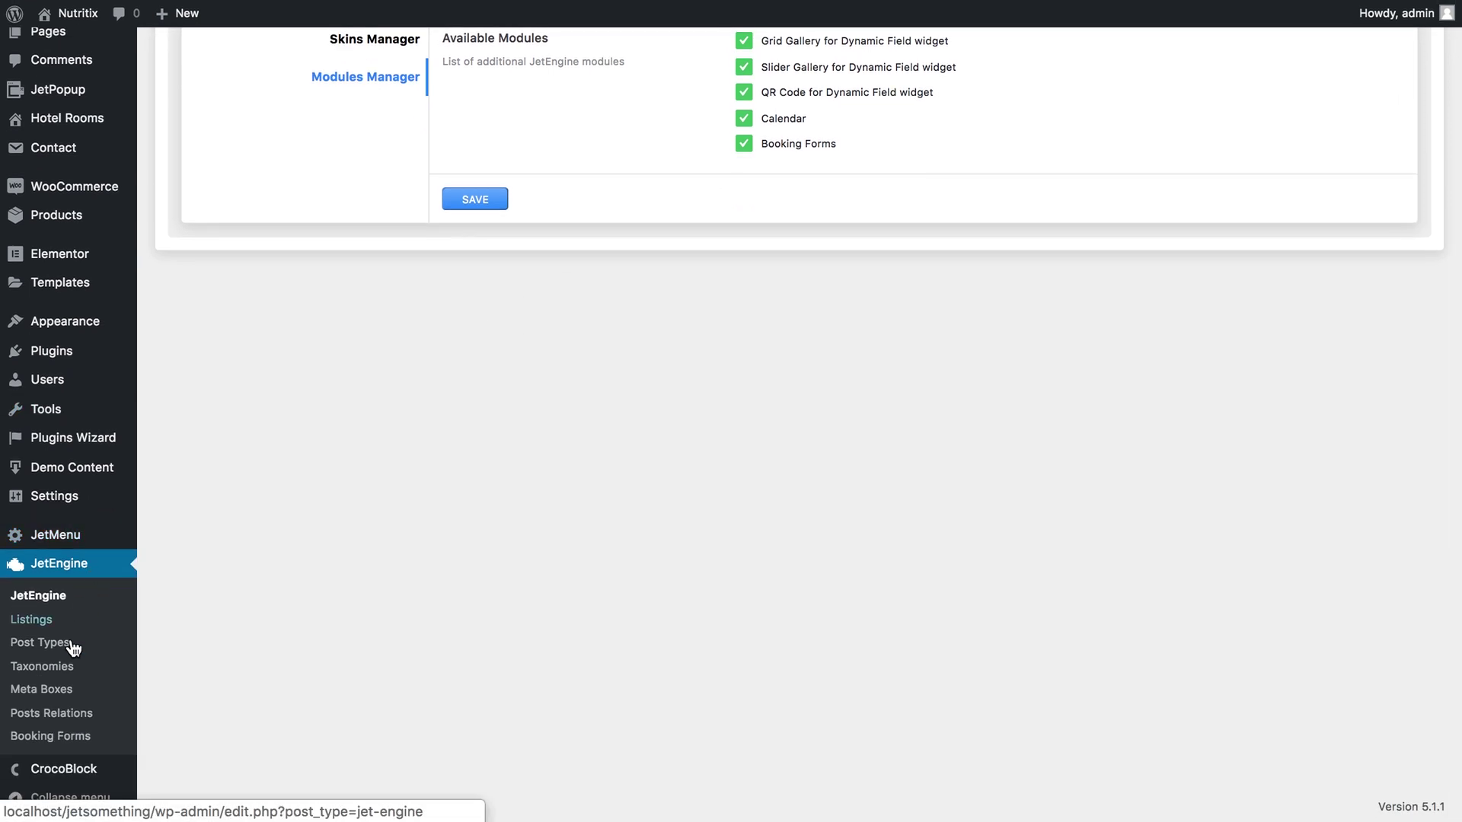
click(64, 691)
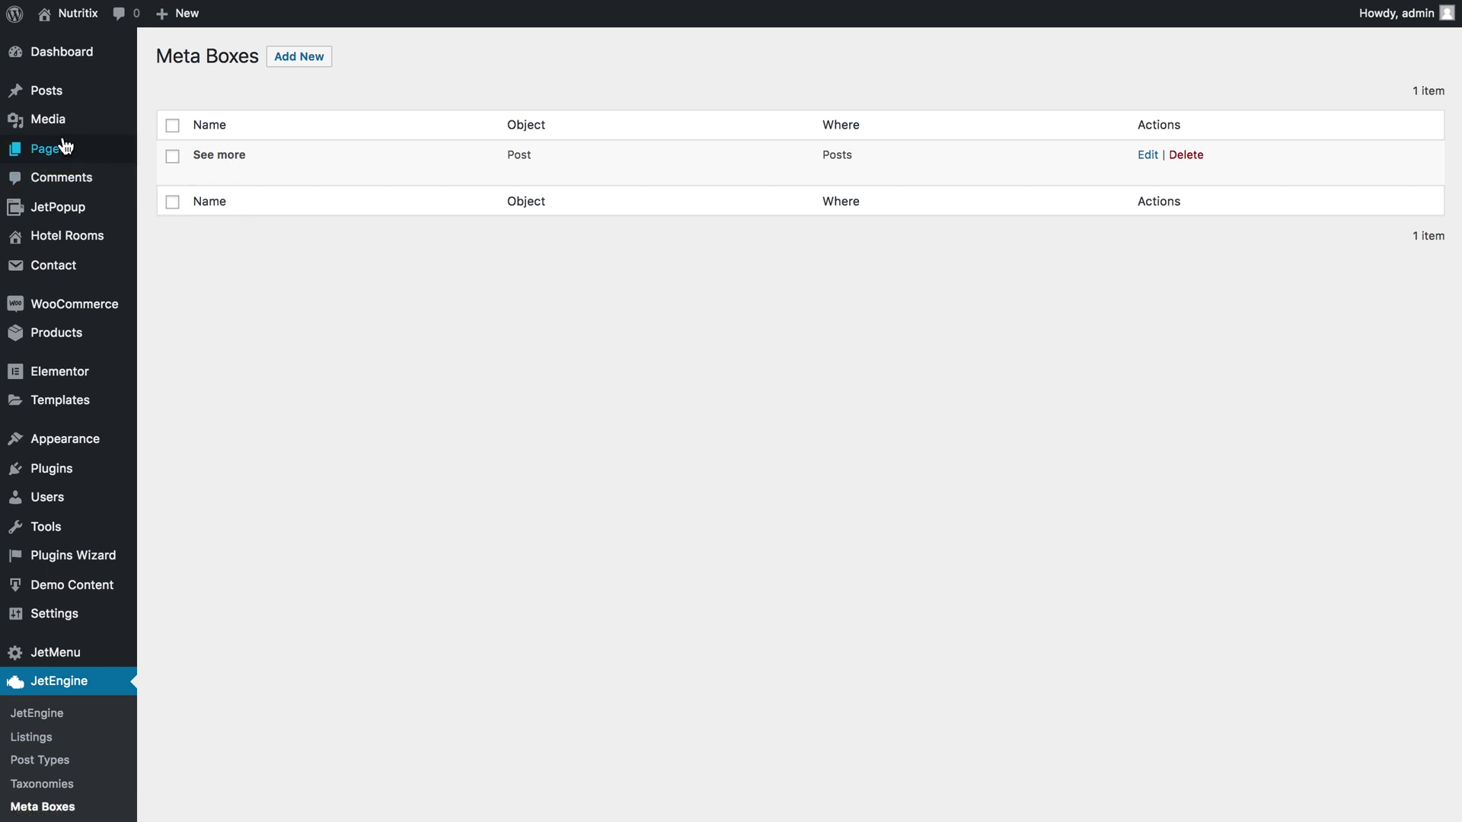
Open the See more meta box for editing and review its post type assignment and gallery meta field
mouse_move(61, 97)
click(1141, 157)
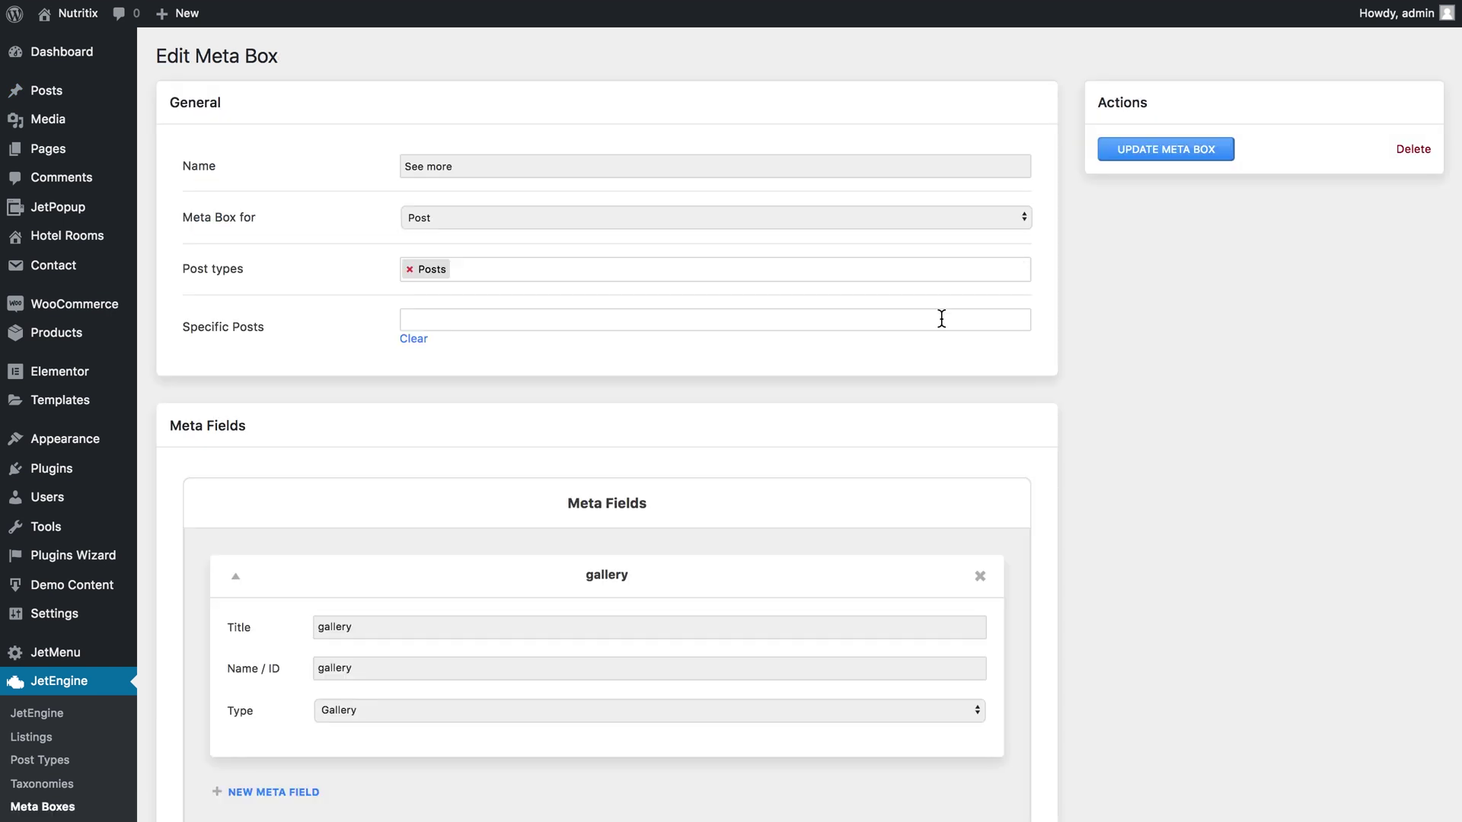
scroll(755, 317, down, 3)
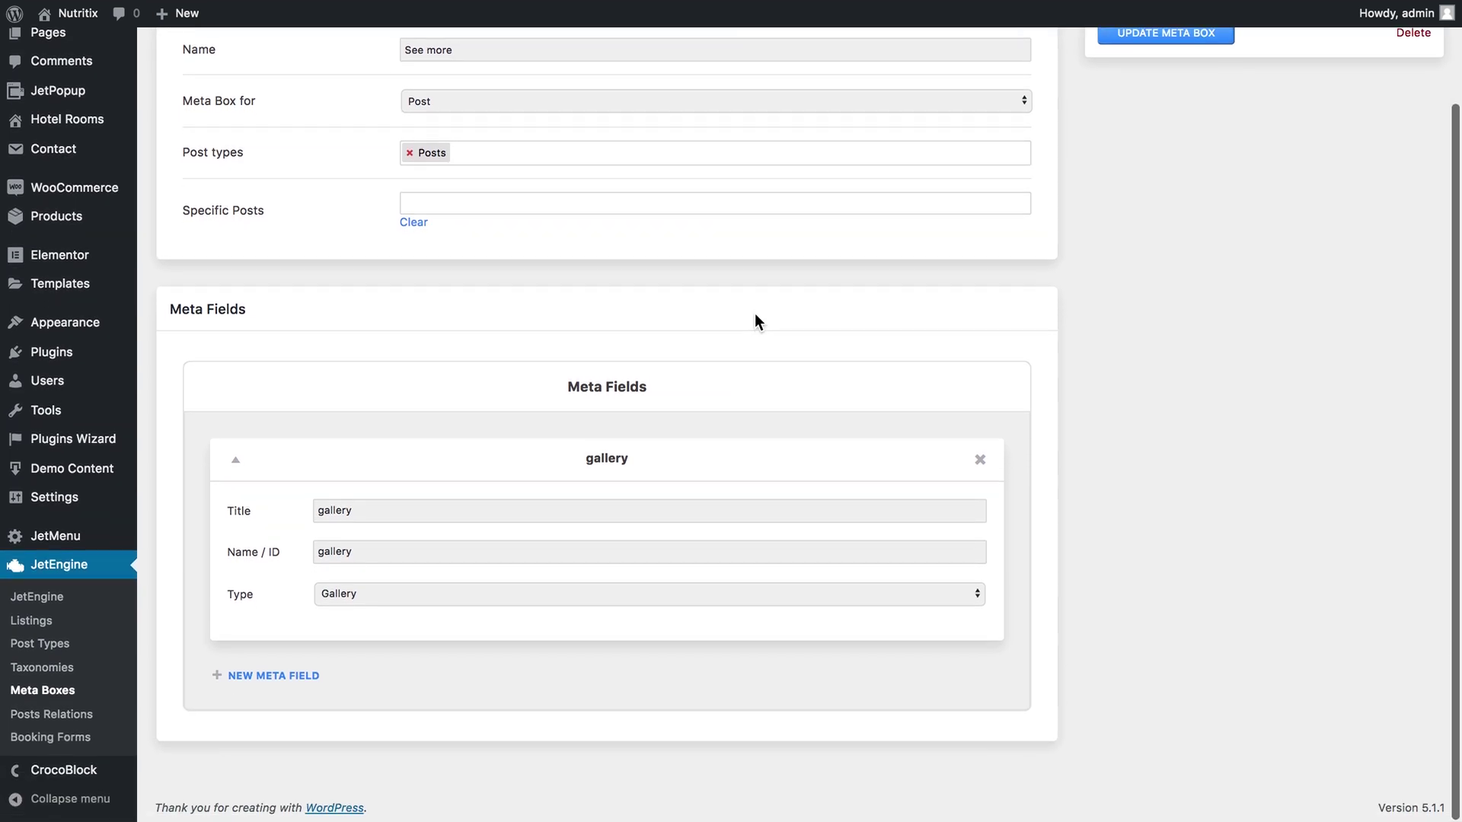
scroll(756, 313, up, 2)
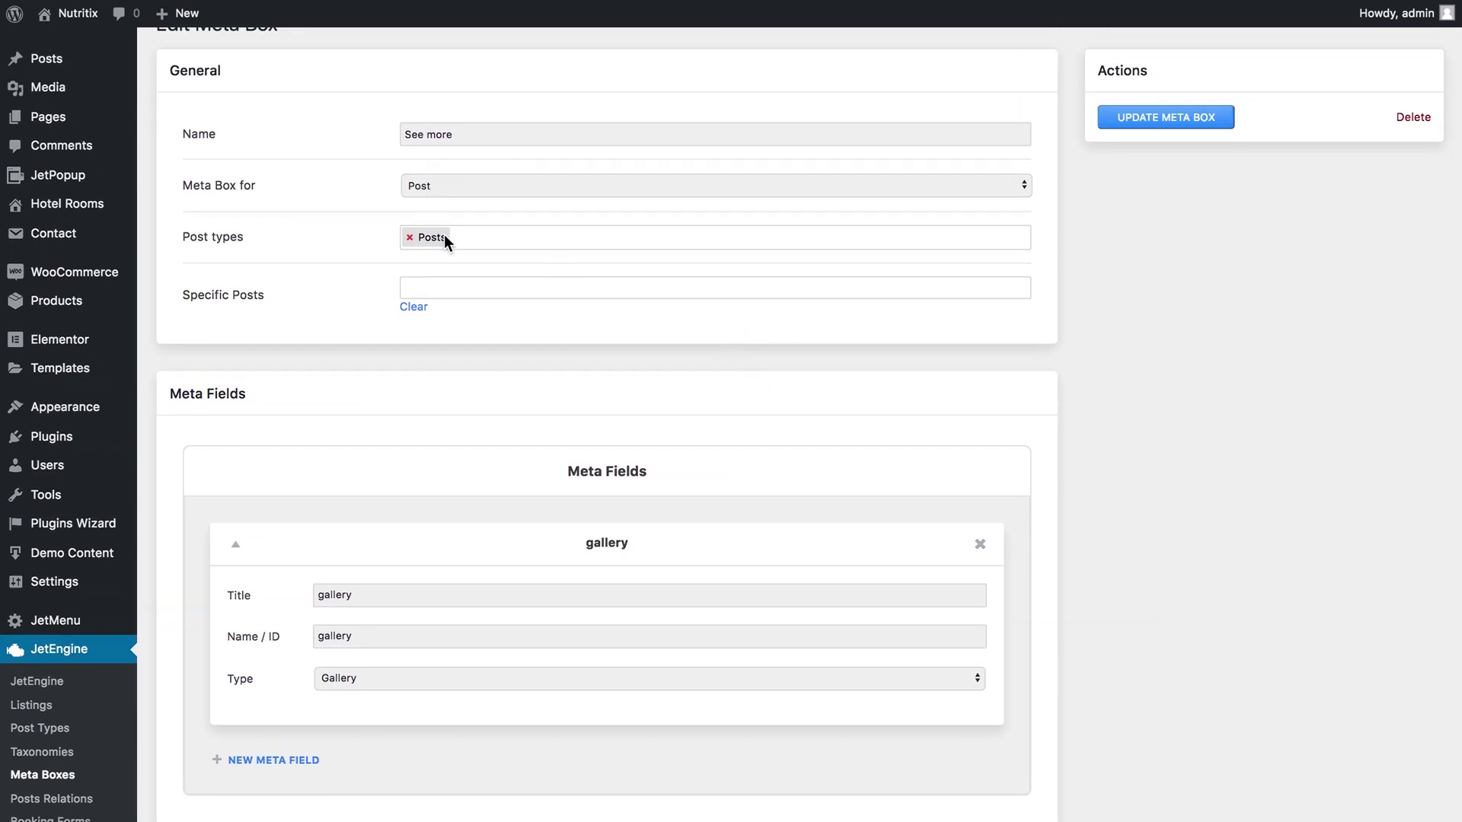
scroll(444, 381, down, 3)
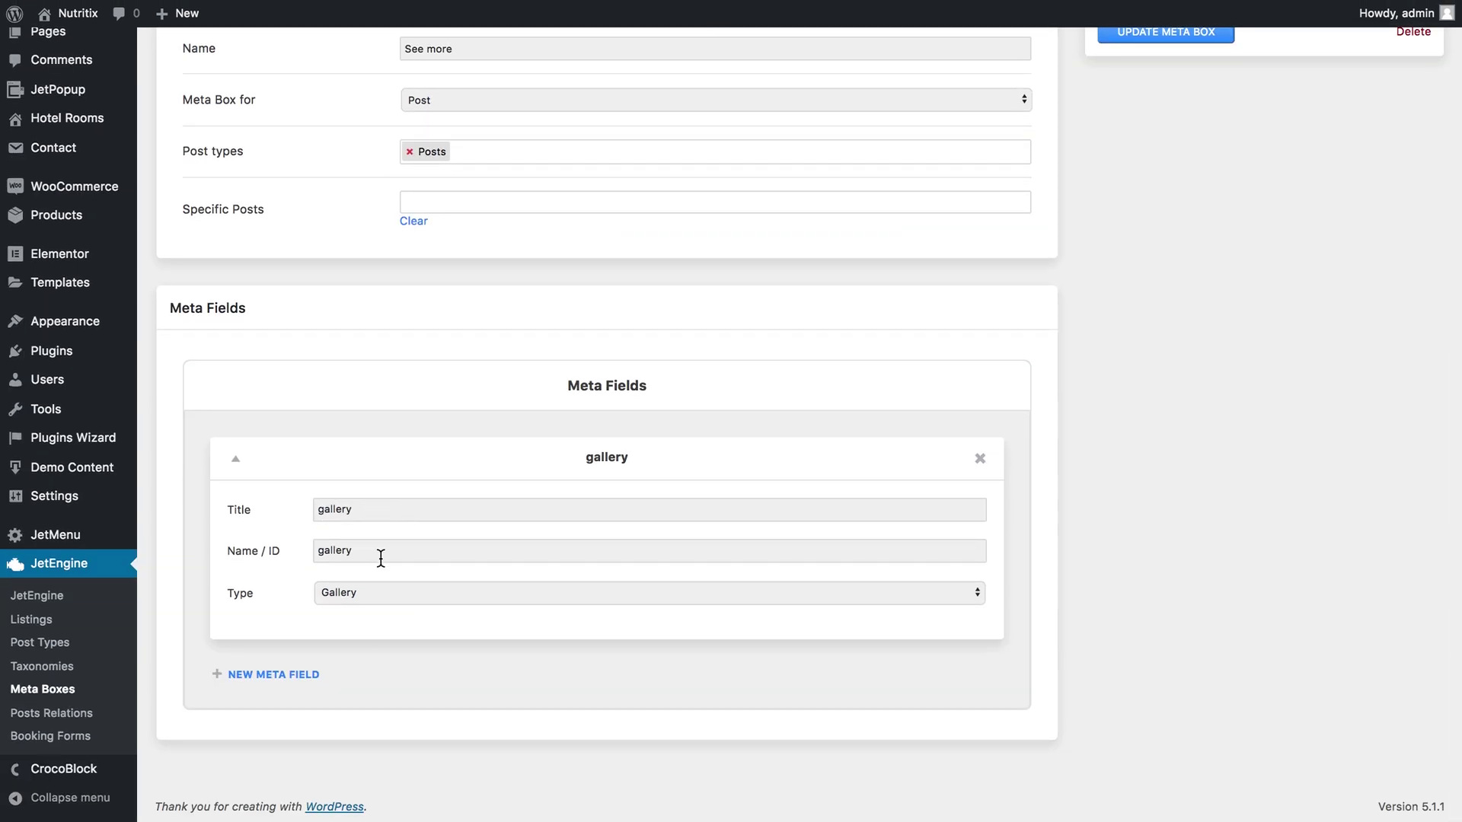
click(381, 596)
click(376, 587)
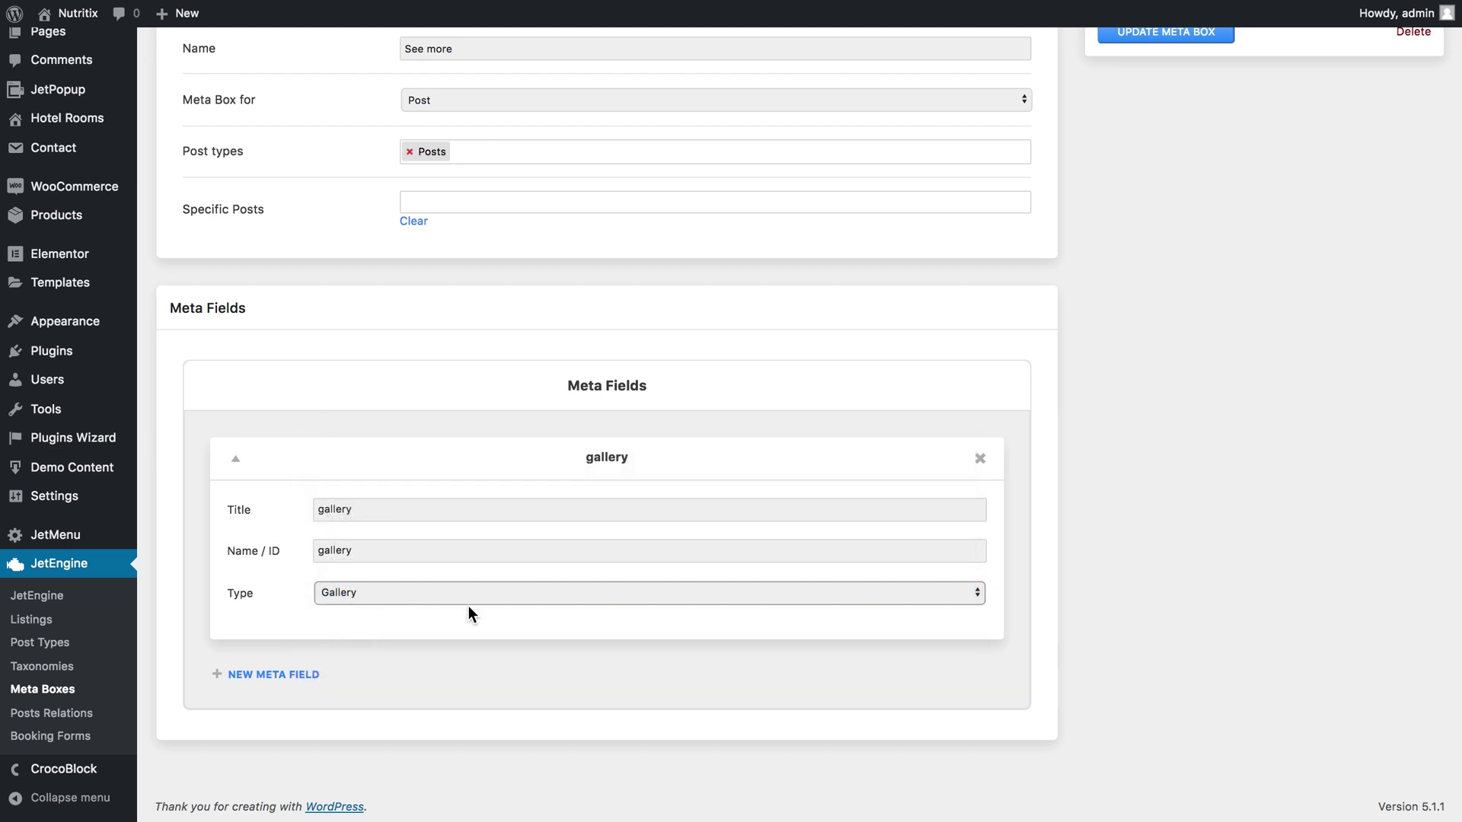
scroll(585, 618, up, 3)
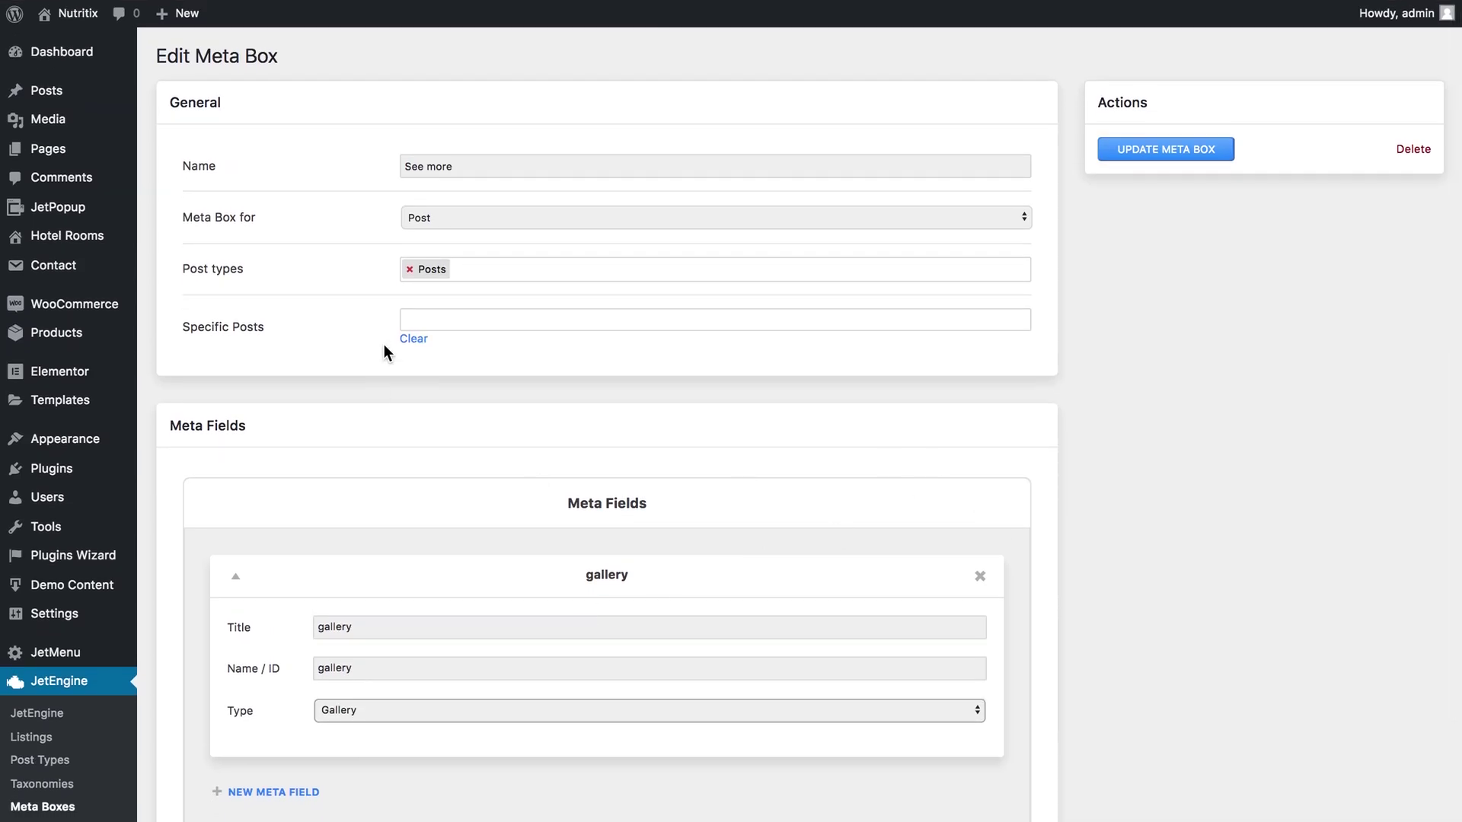
Open the post "Go lean with Protein? Think Again" and examine the images in its See more gallery field
click(79, 97)
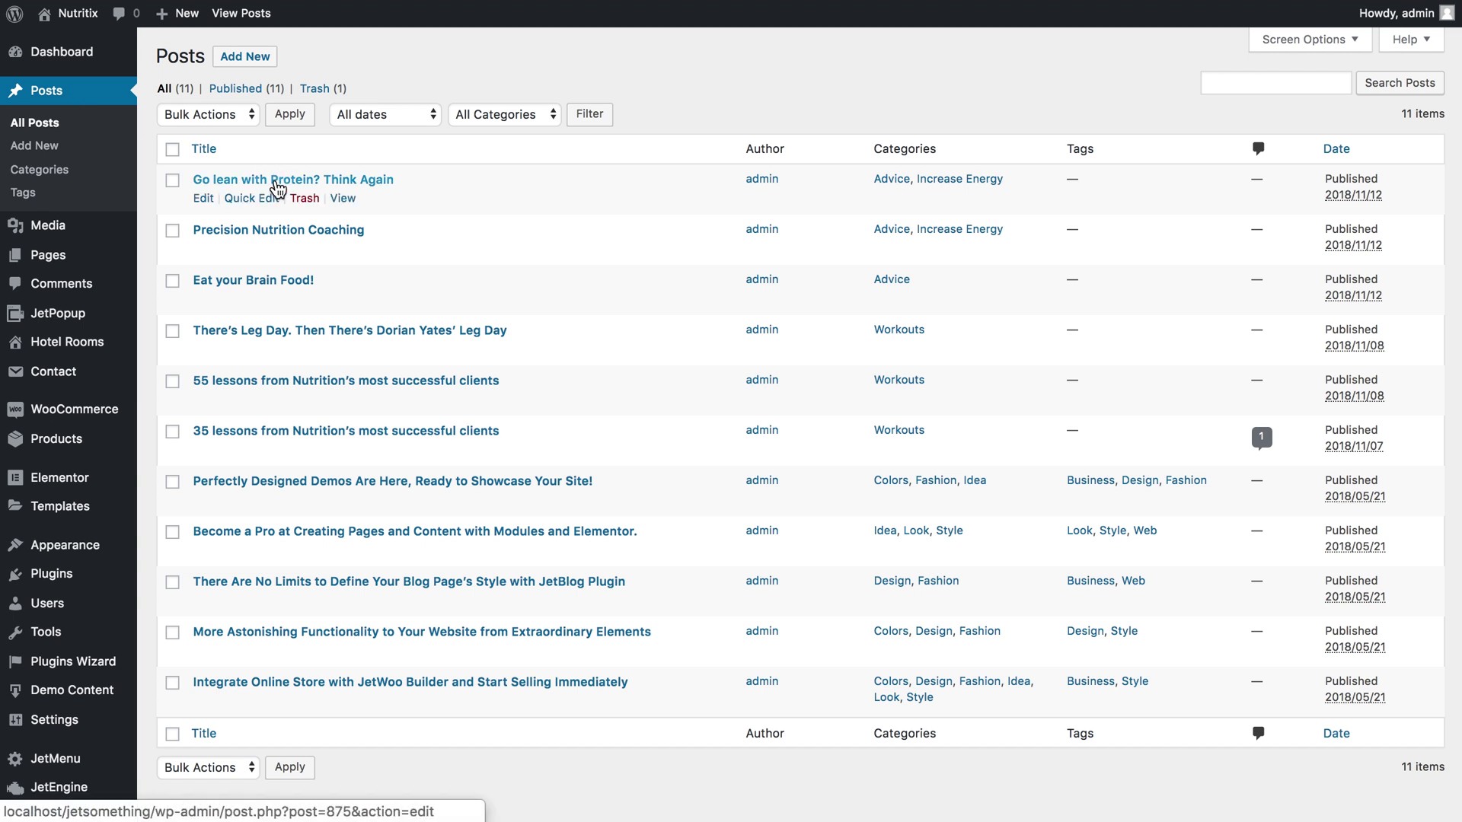
click(278, 185)
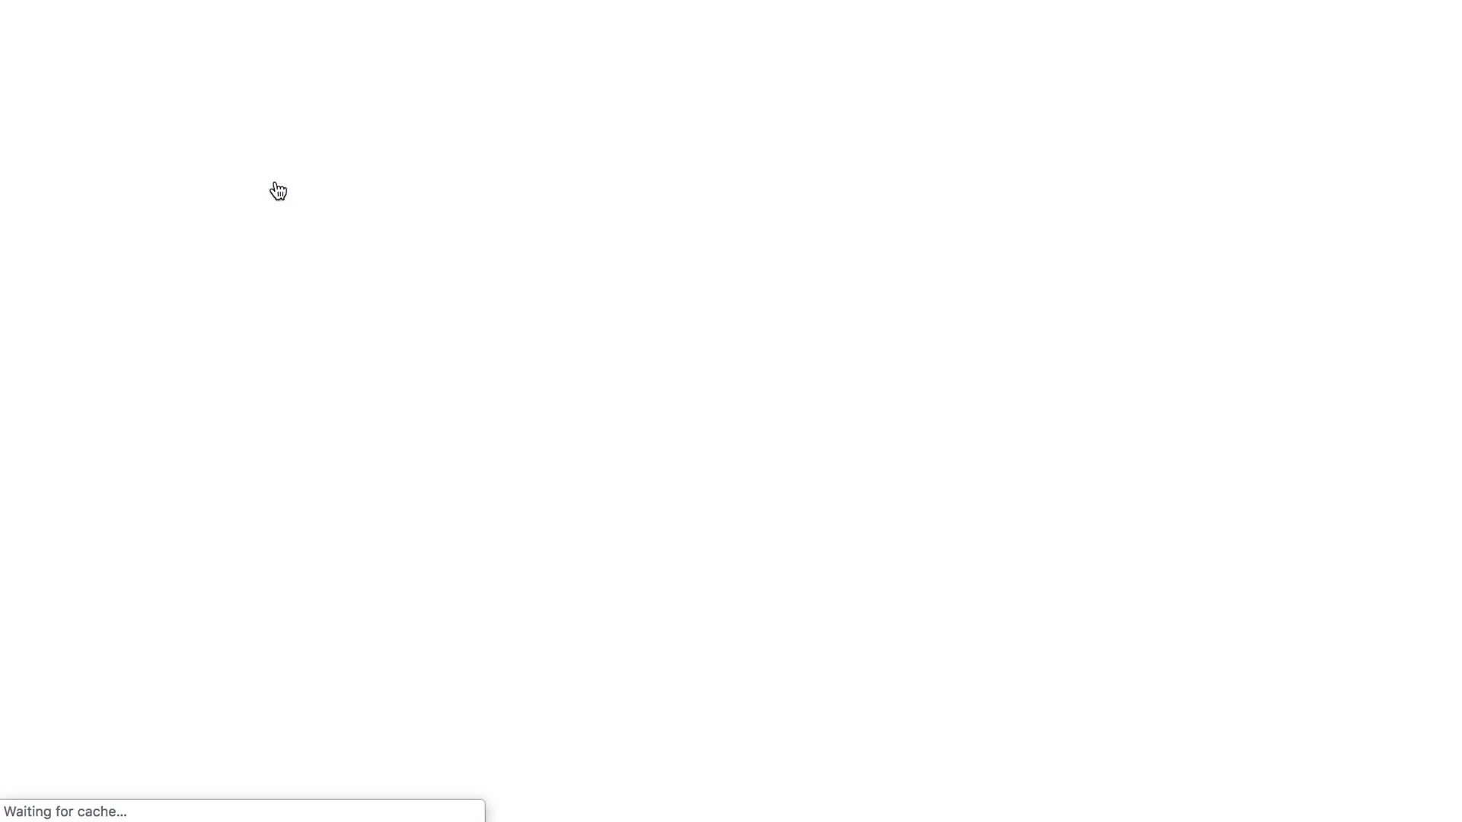
scroll(672, 353, down, 5)
scroll(671, 353, down, 6)
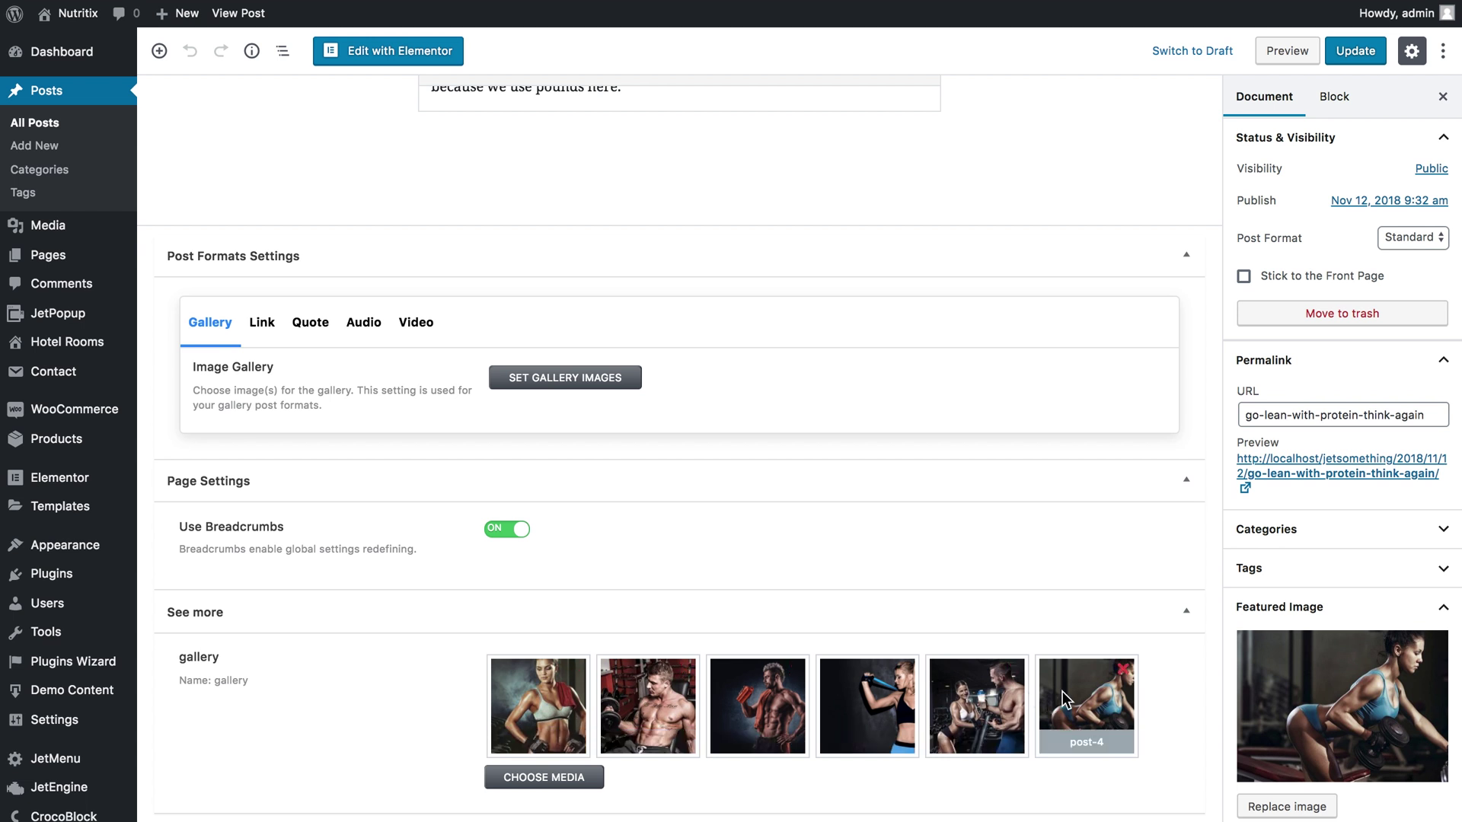
scroll(743, 457, up, 10)
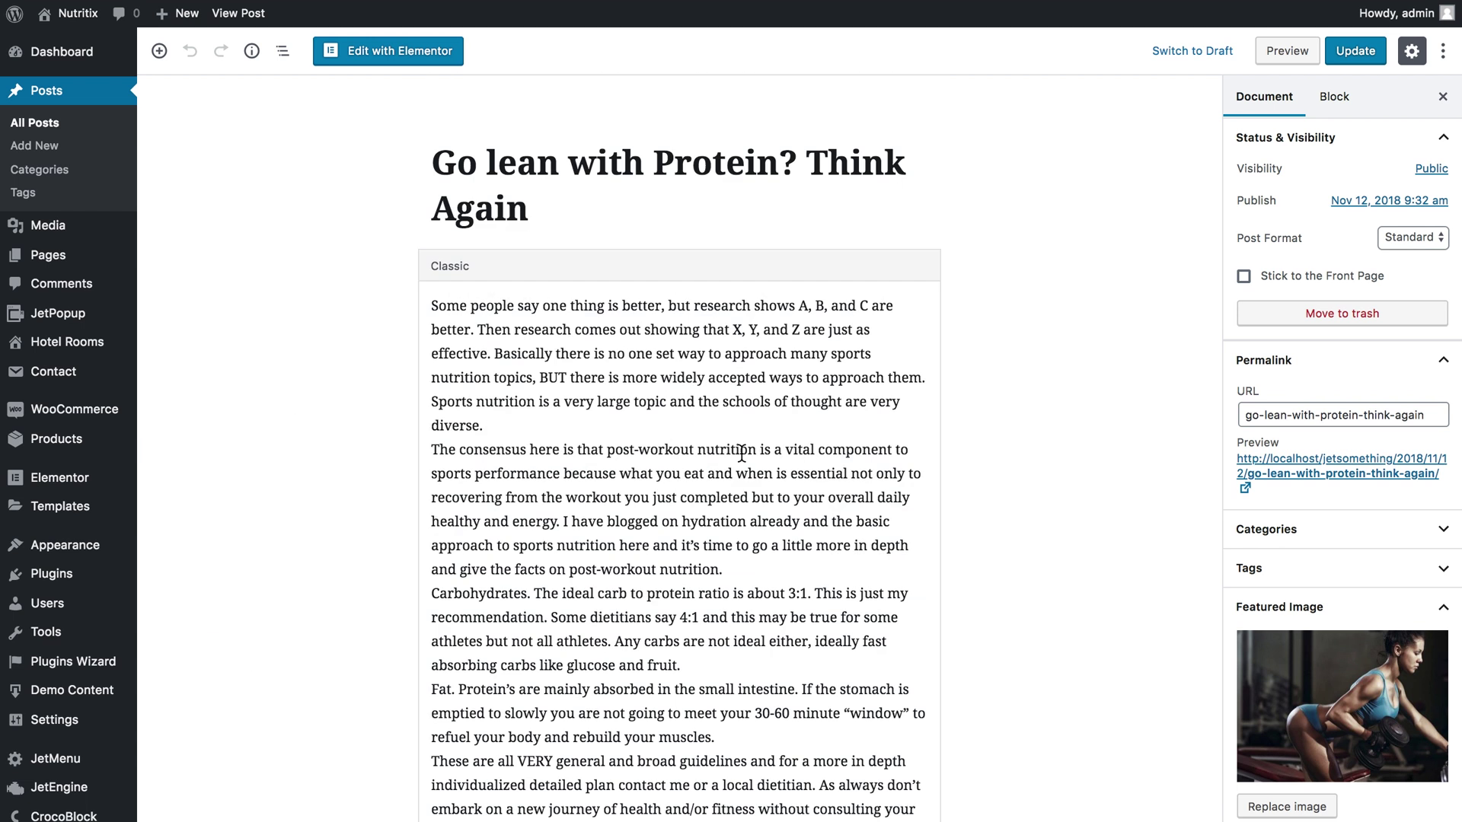
Create a new popup from the Envelope Subscribe Popup preset in JetPopup's Popup Library
click(73, 318)
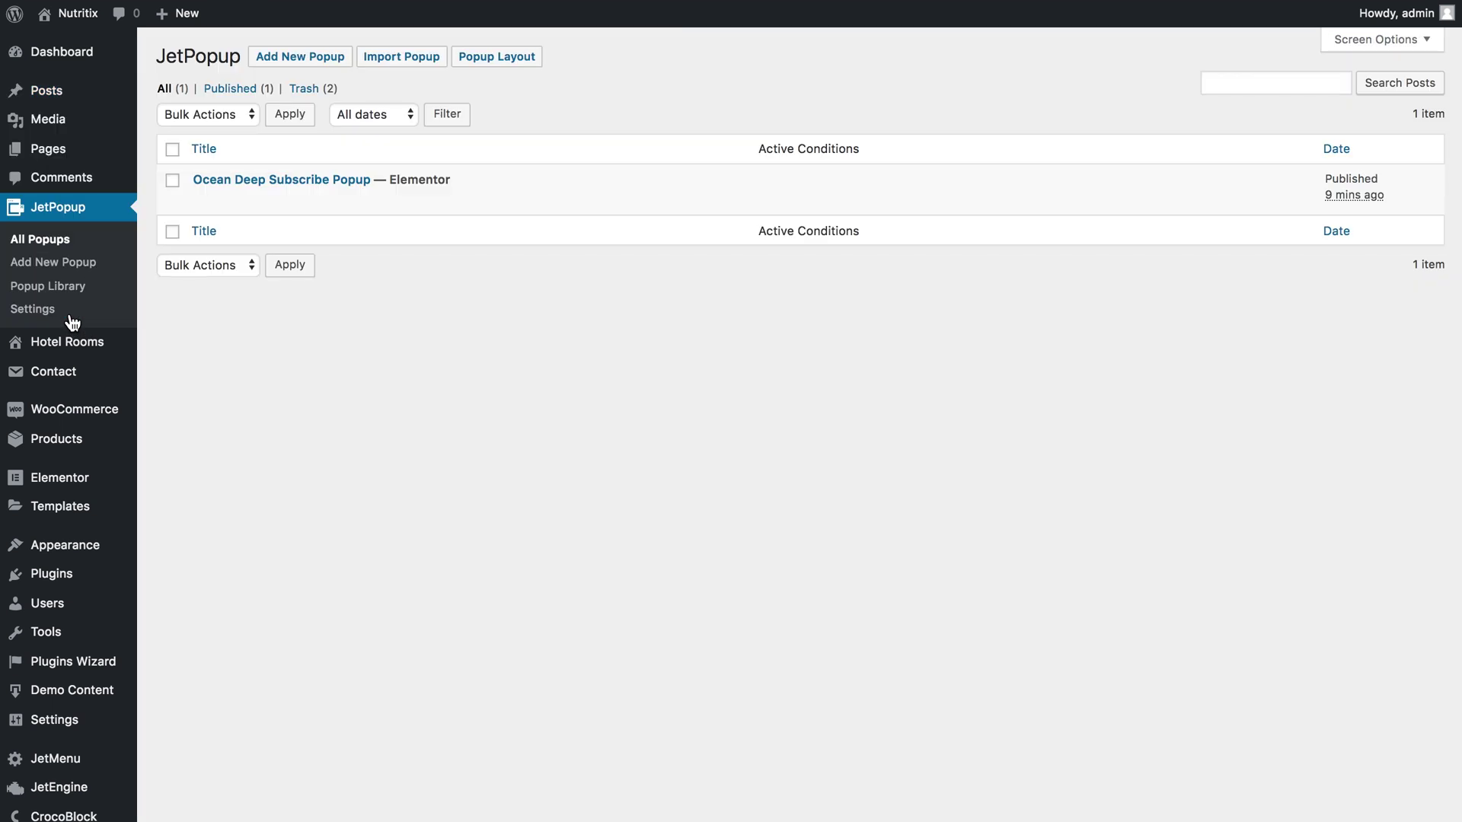
mouse_move(255, 215)
click(76, 286)
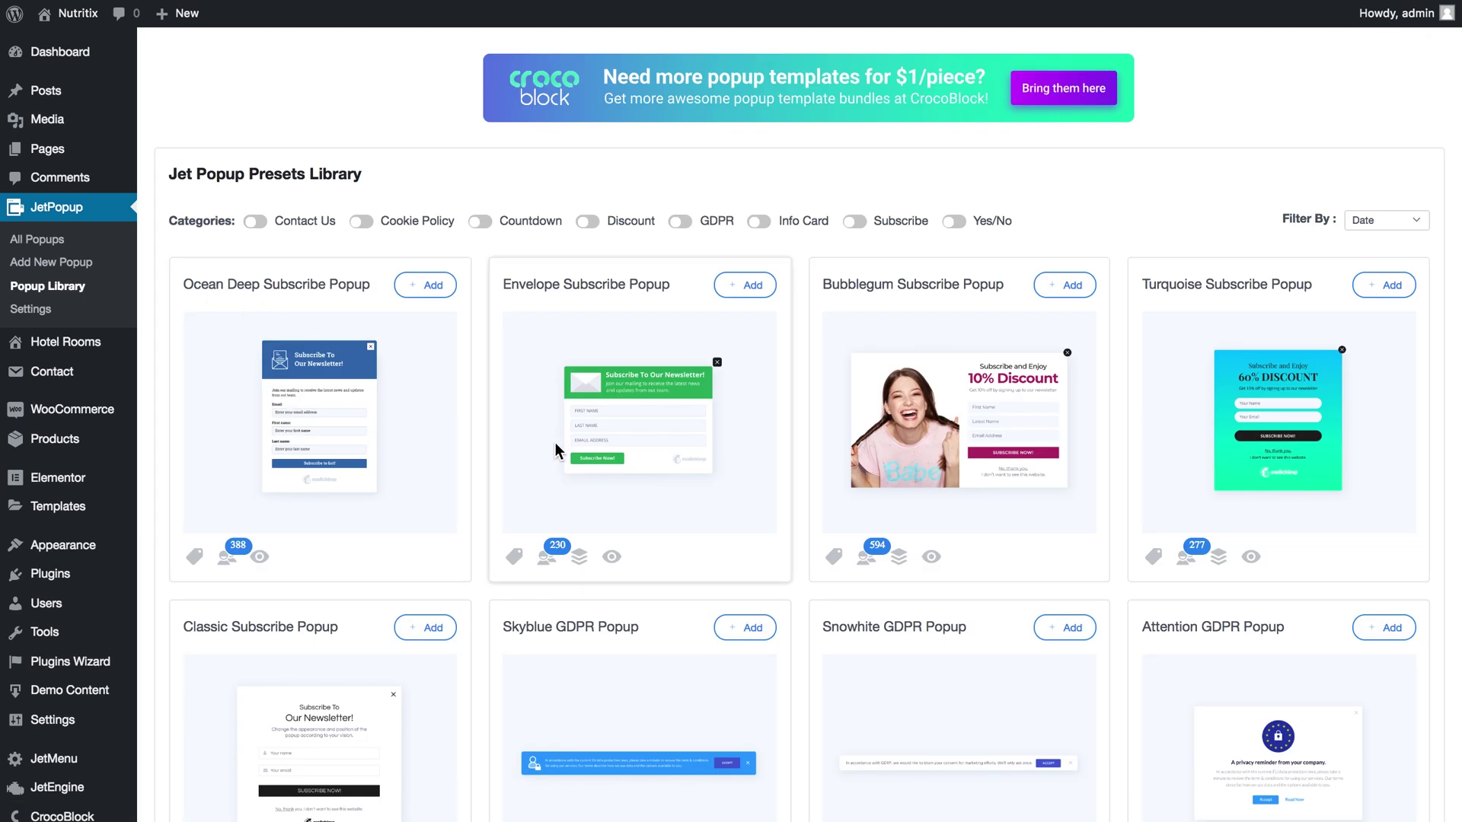
click(744, 288)
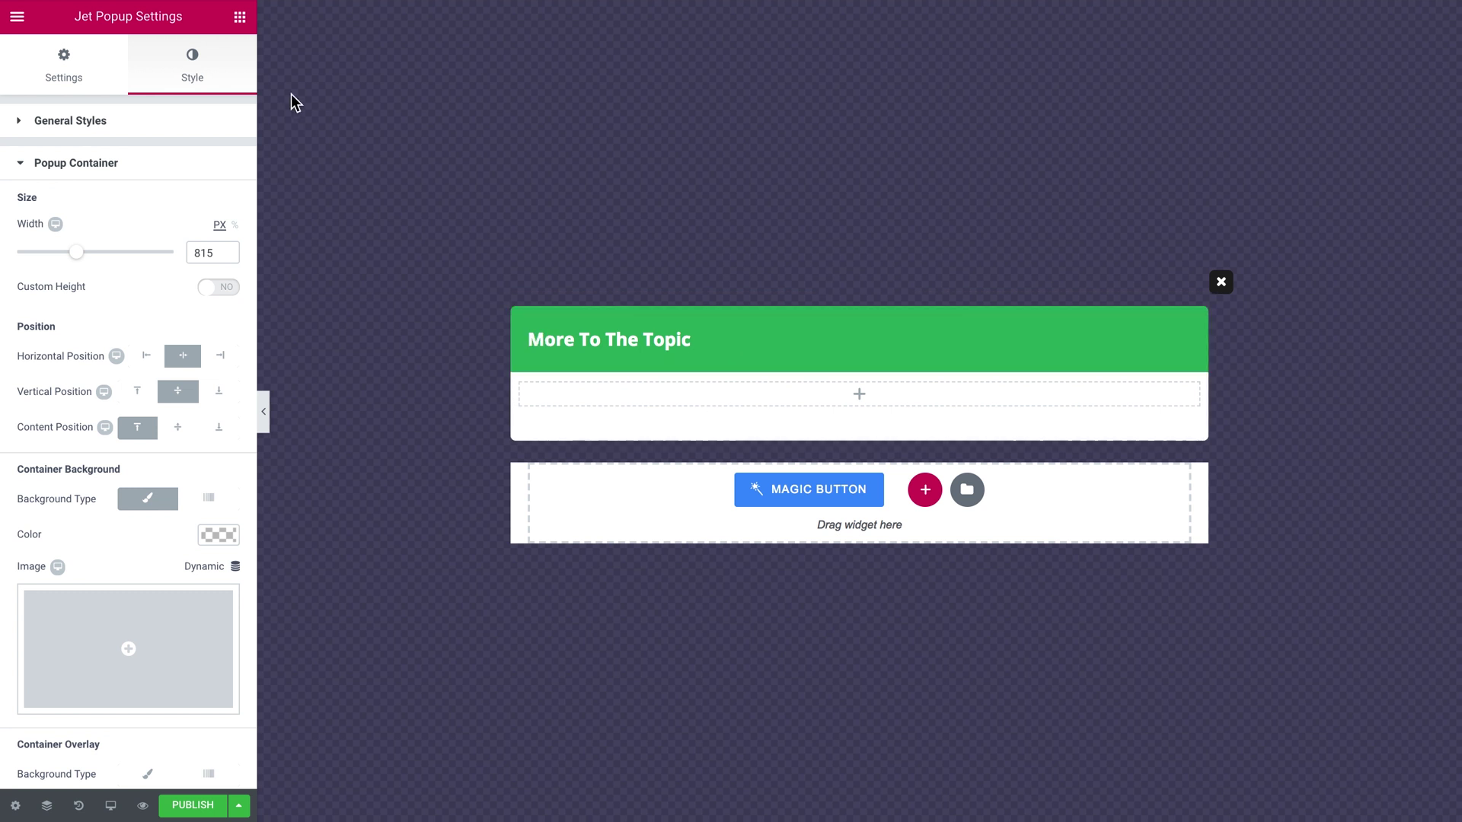
Find the Dynamic Field widget and place it in the empty column beneath the "More To The Topic" heading
click(240, 17)
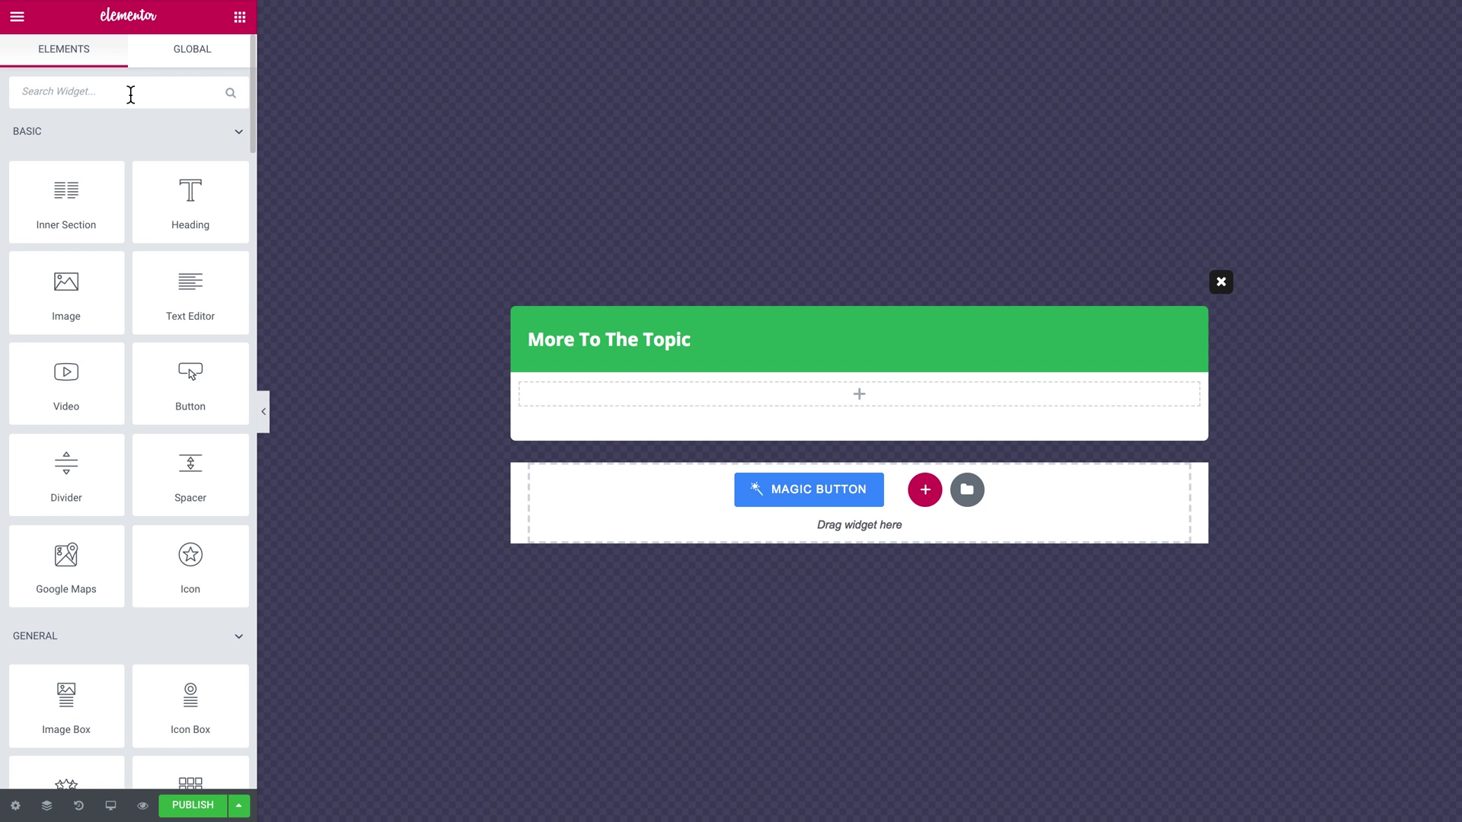
text(dyn)
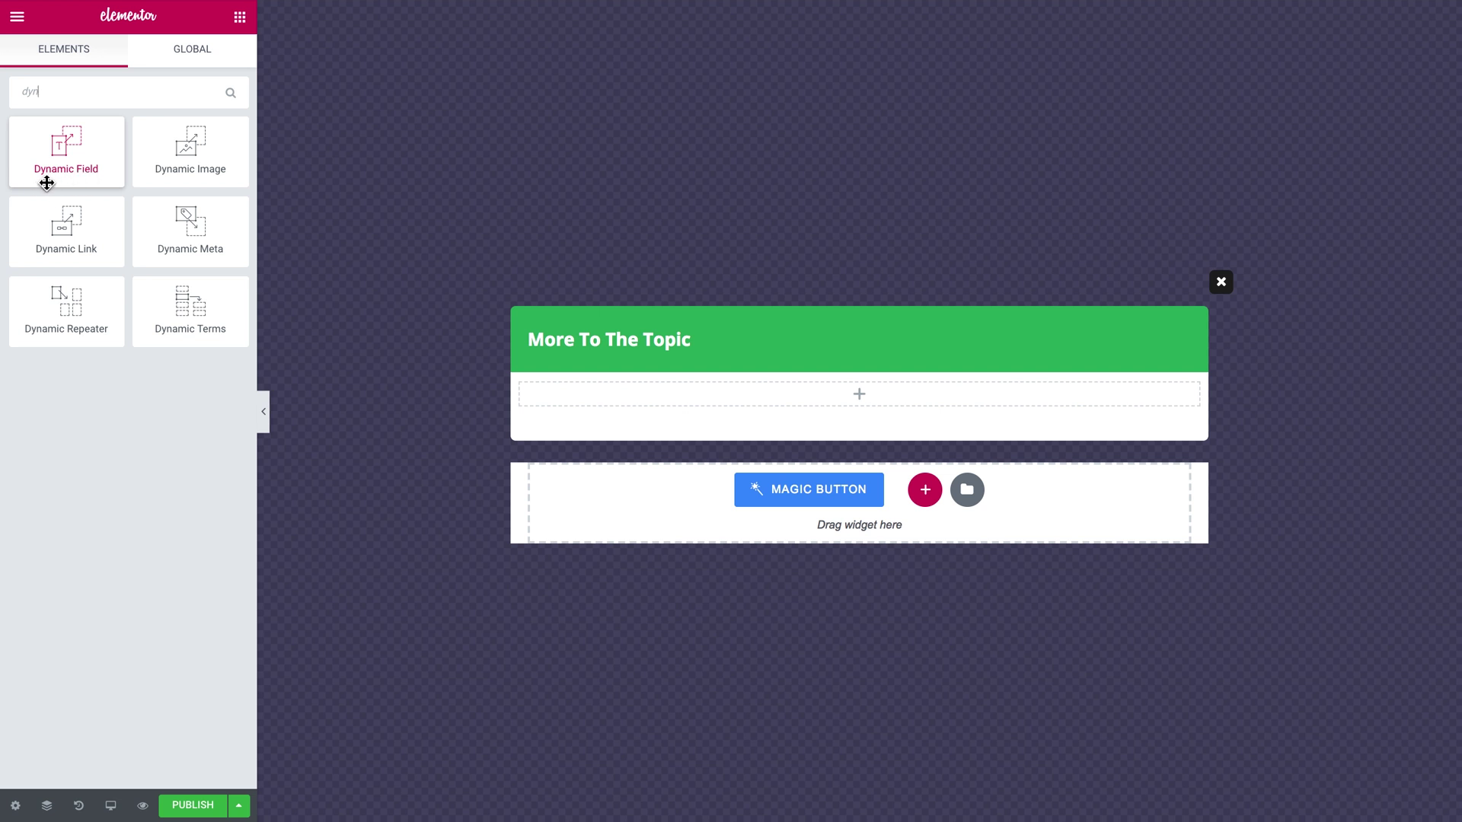
drag(65, 157, 621, 397)
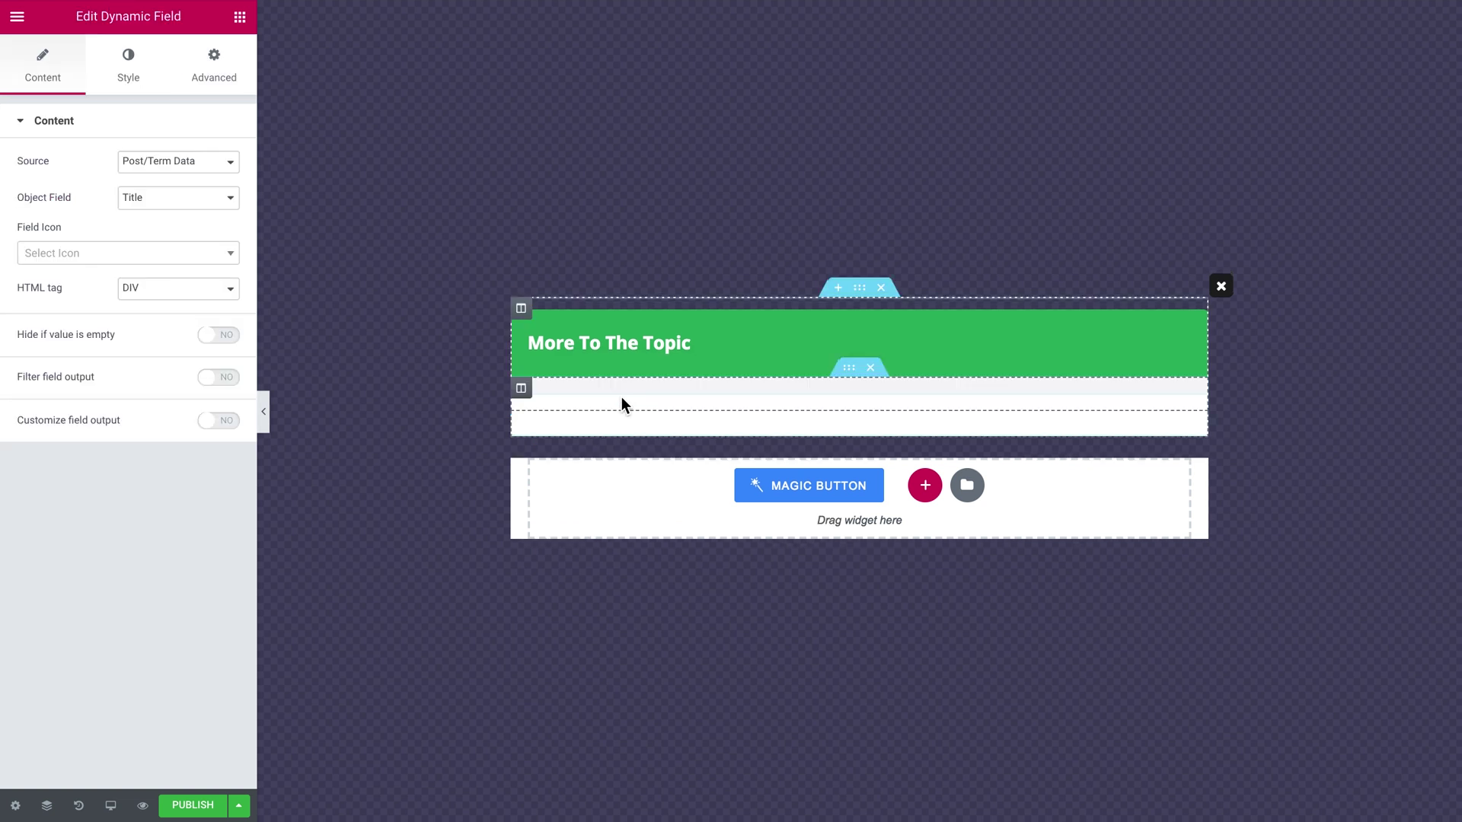
Set the dynamic field's source to Meta Data and its meta field key to gallery
click(214, 164)
click(213, 172)
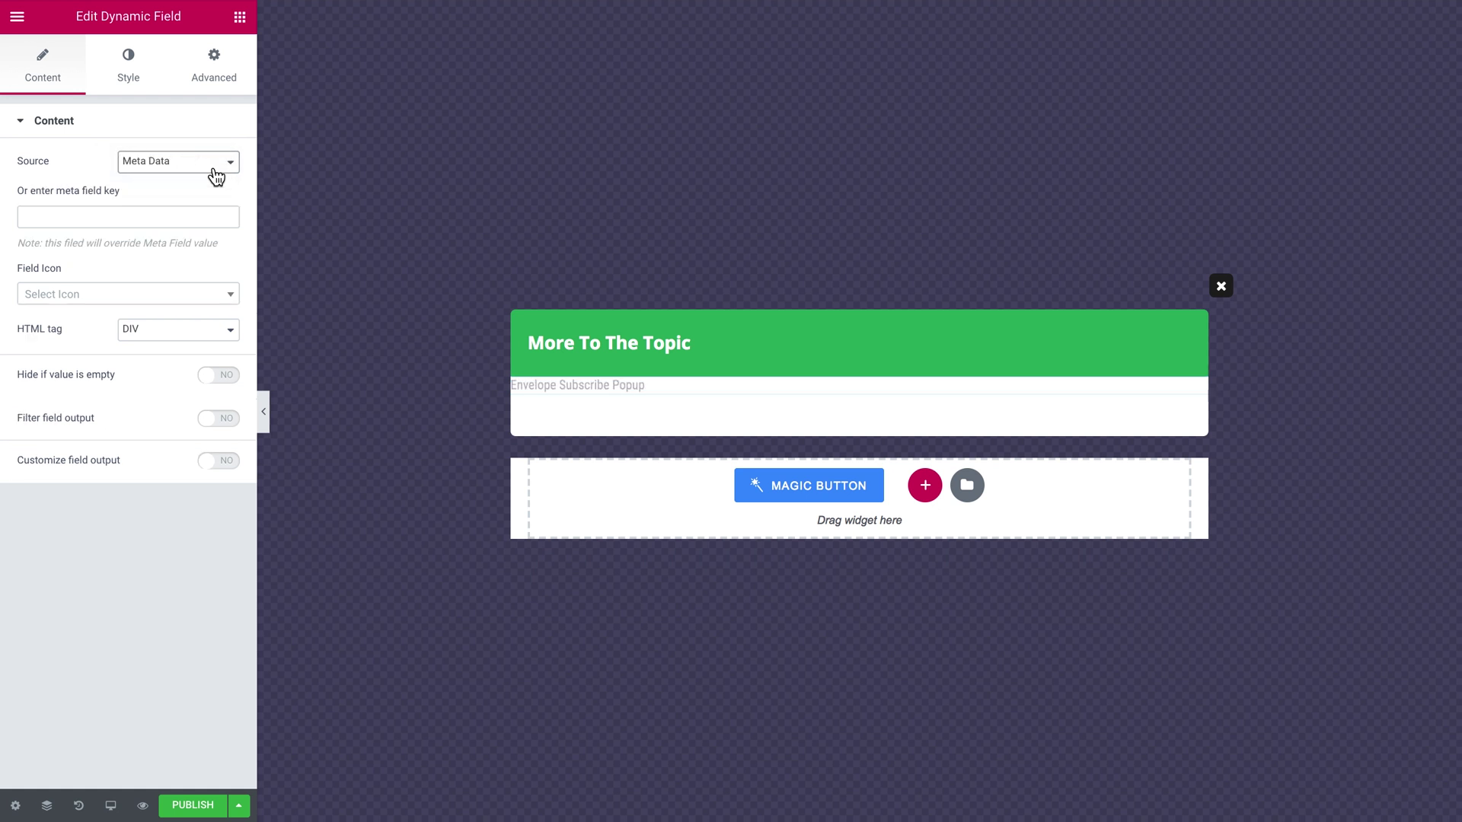
click(140, 219)
text(g)
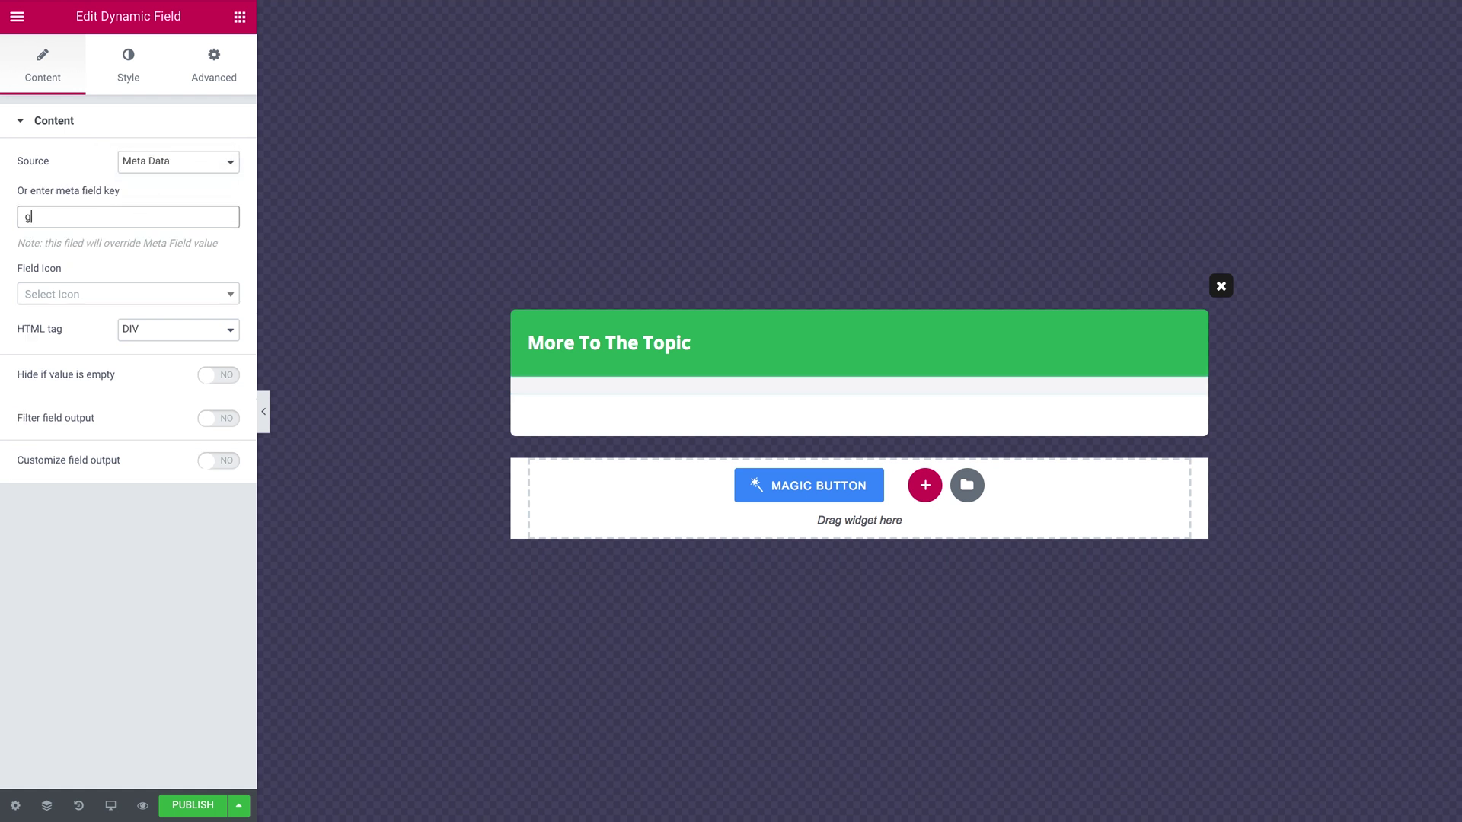
text(allery)
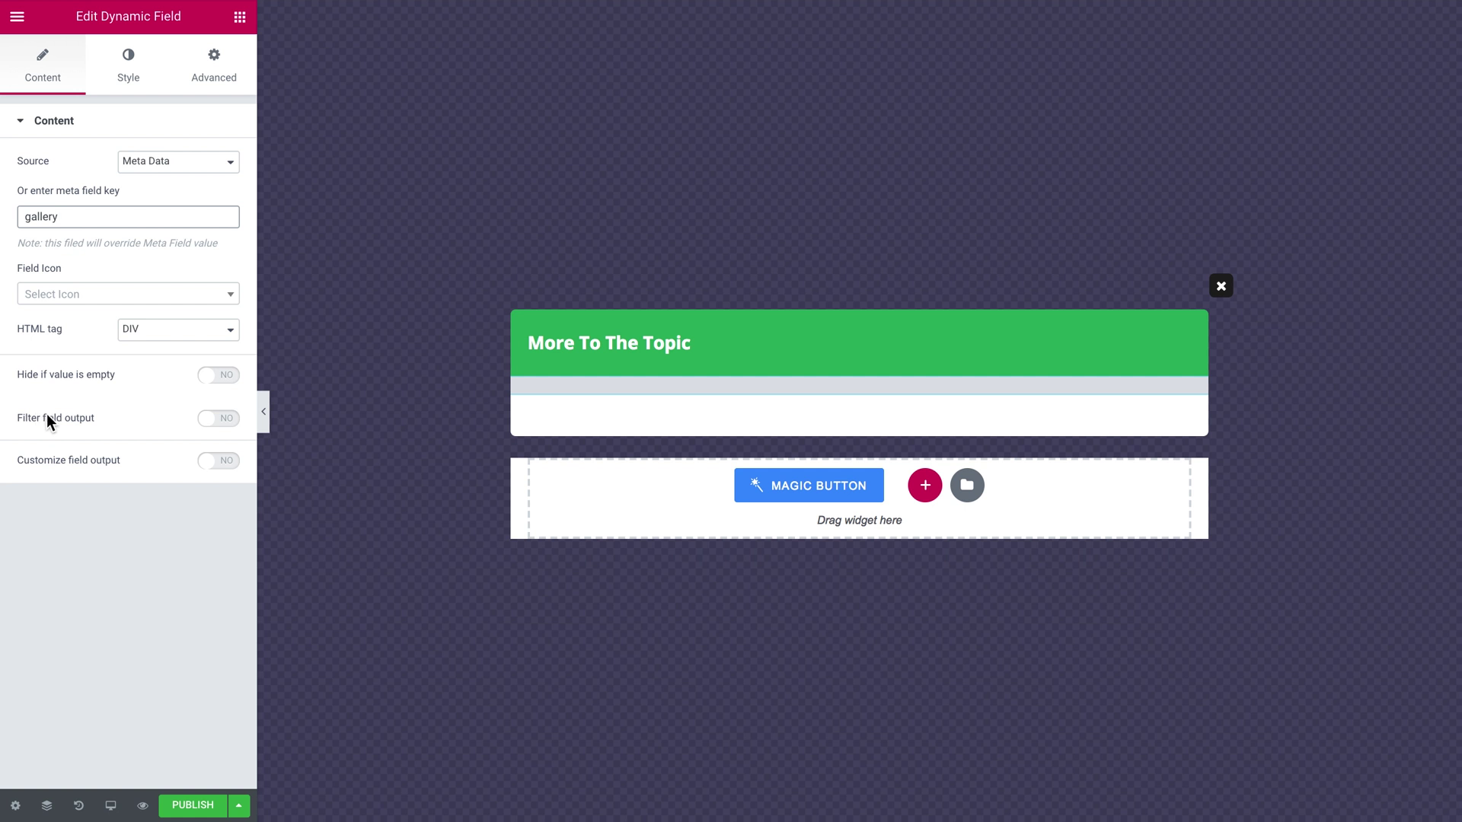
Filter the field output as an Images gallery grid with Kava Thumb M (400x400) images and enable the lightbox
click(214, 421)
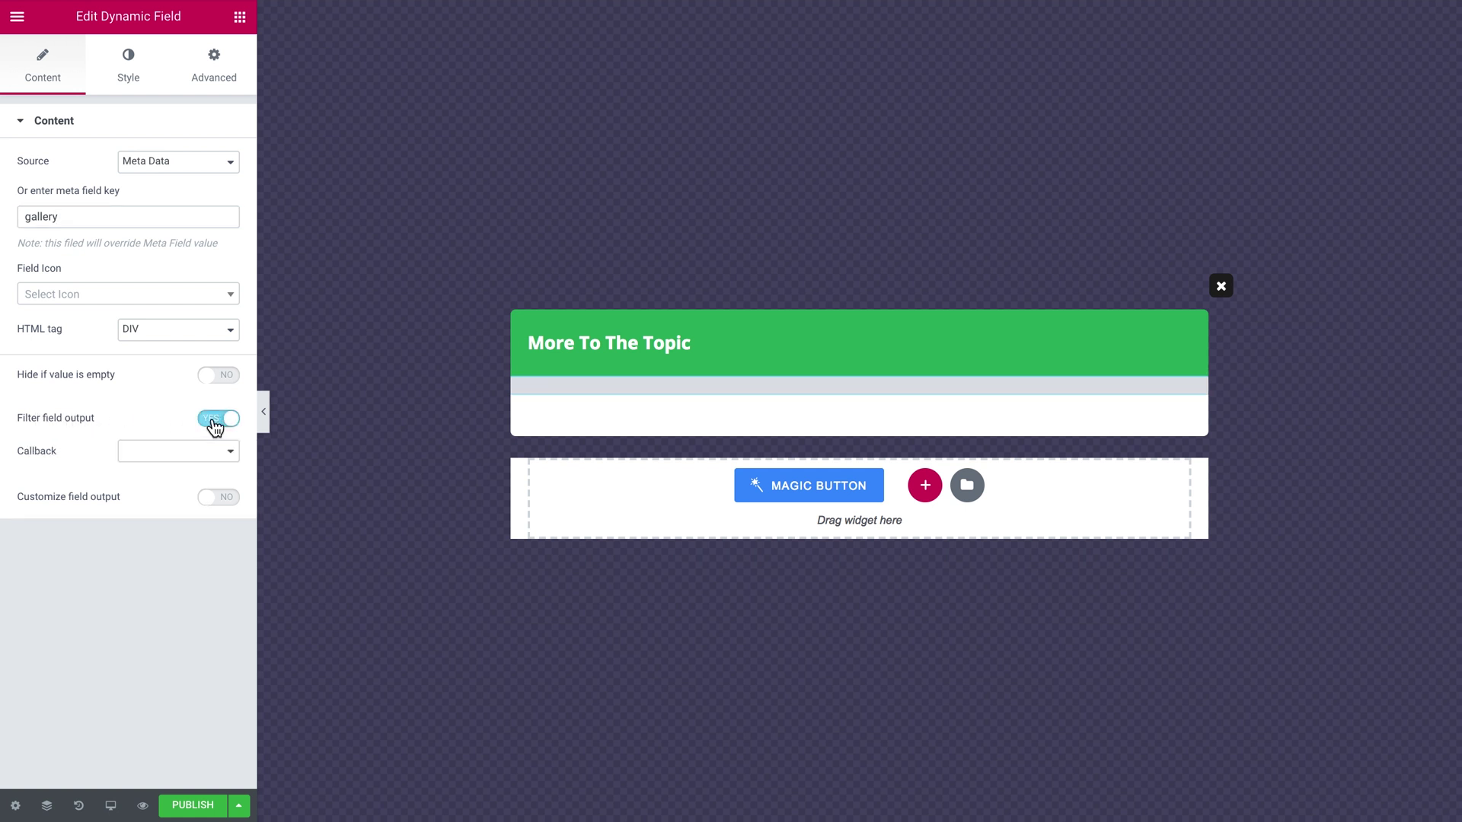
click(180, 459)
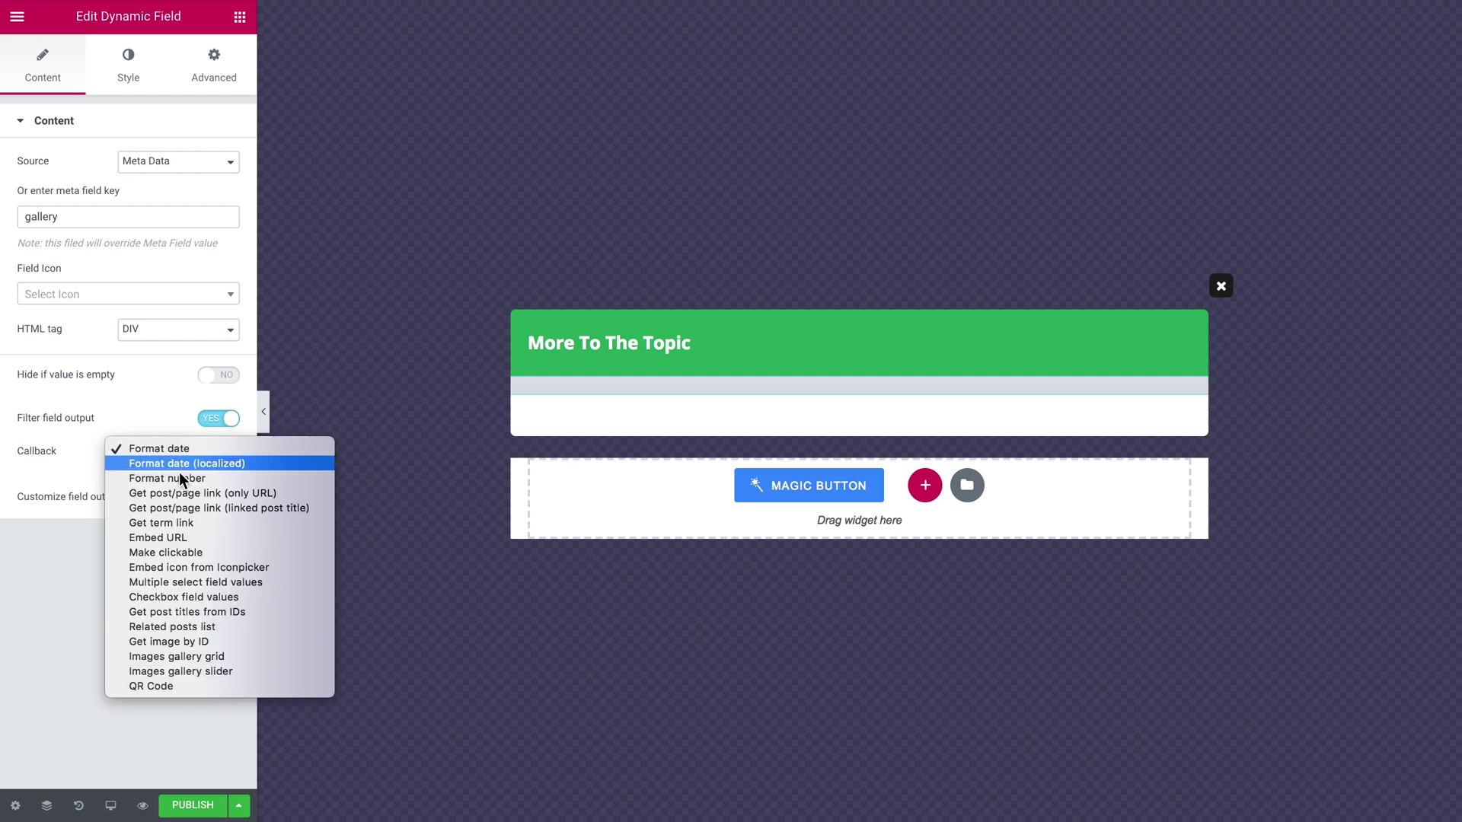
click(253, 658)
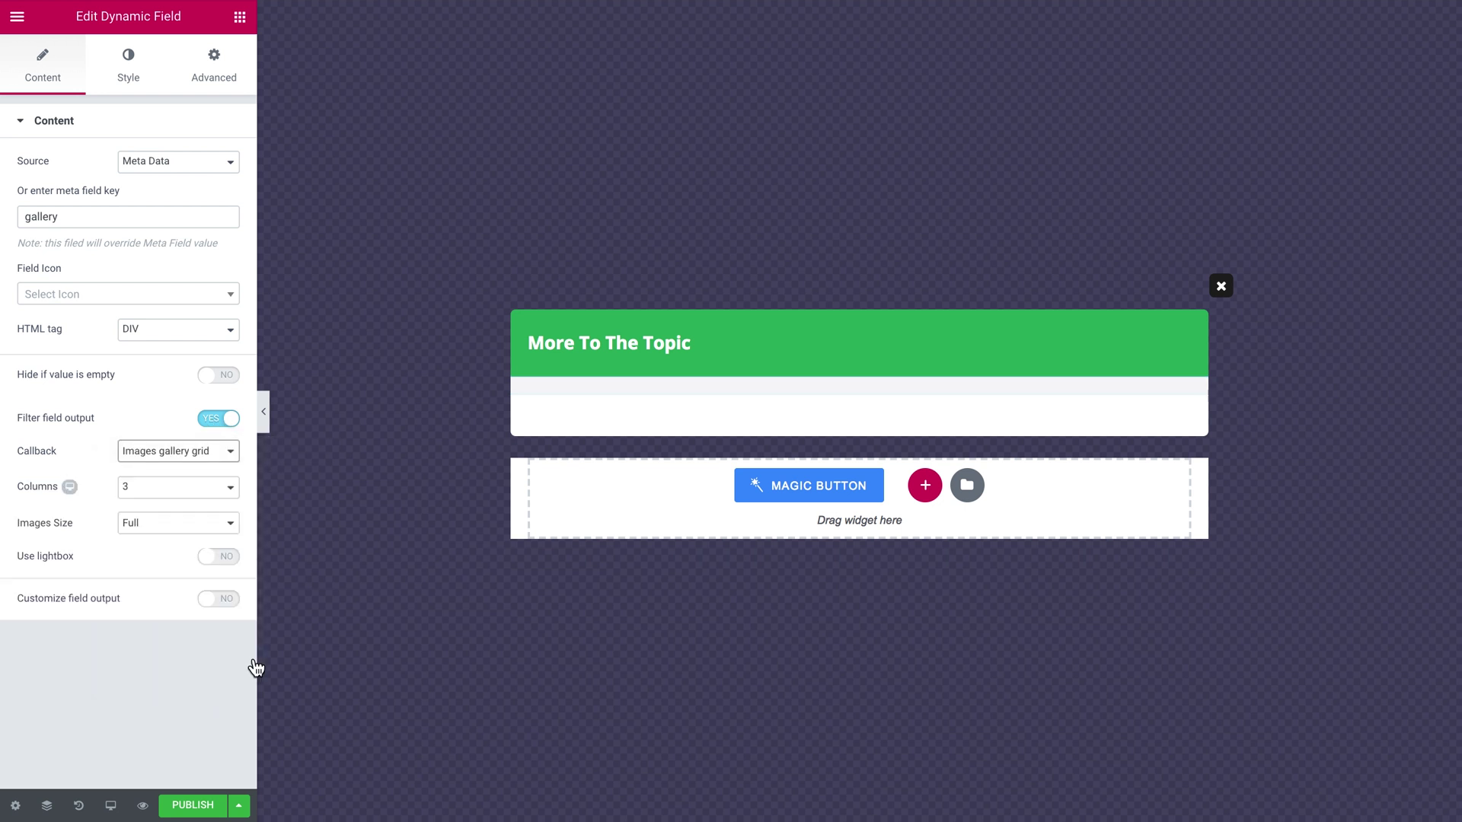
click(178, 522)
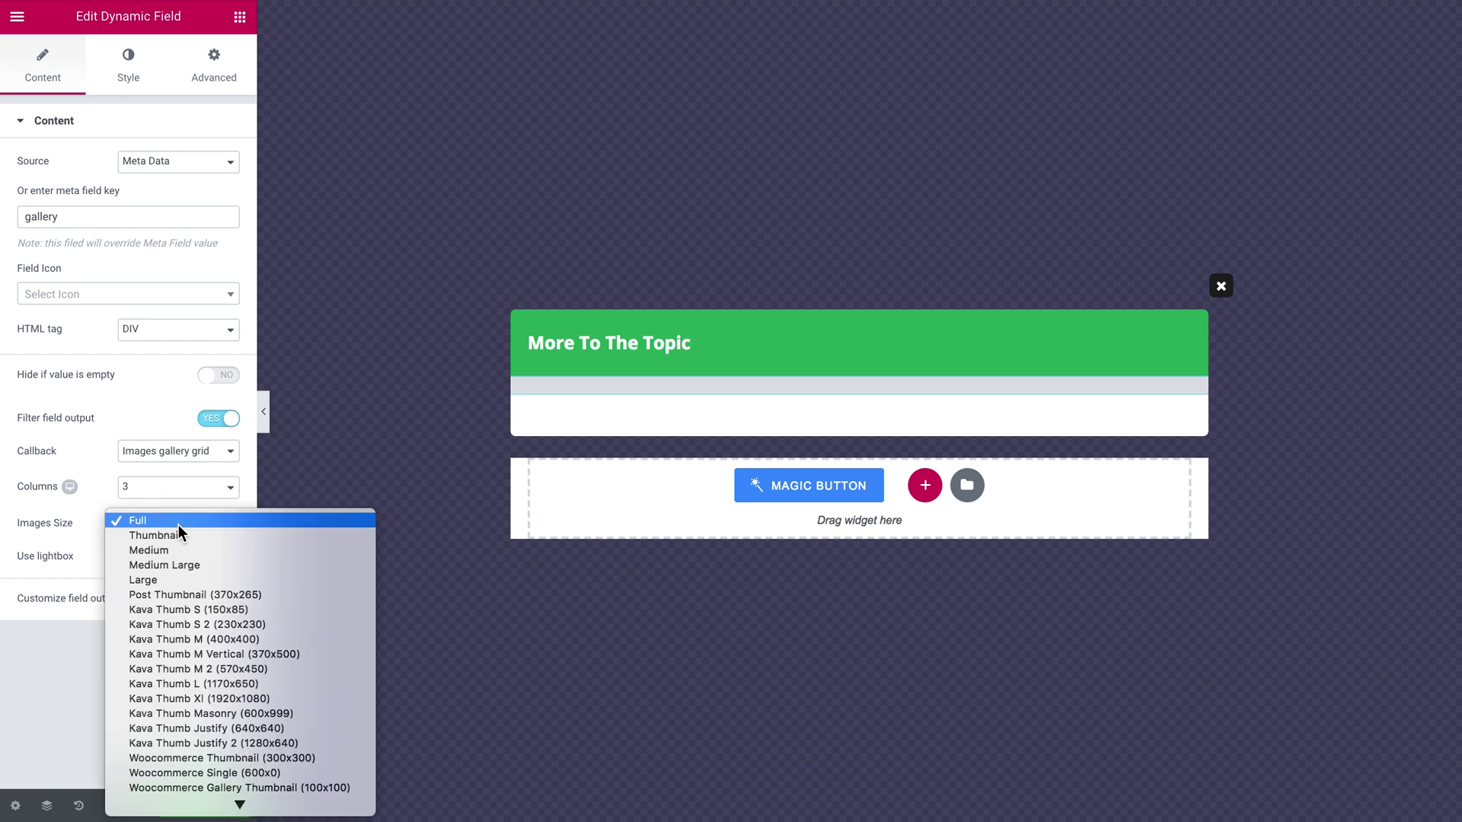
click(268, 638)
click(216, 561)
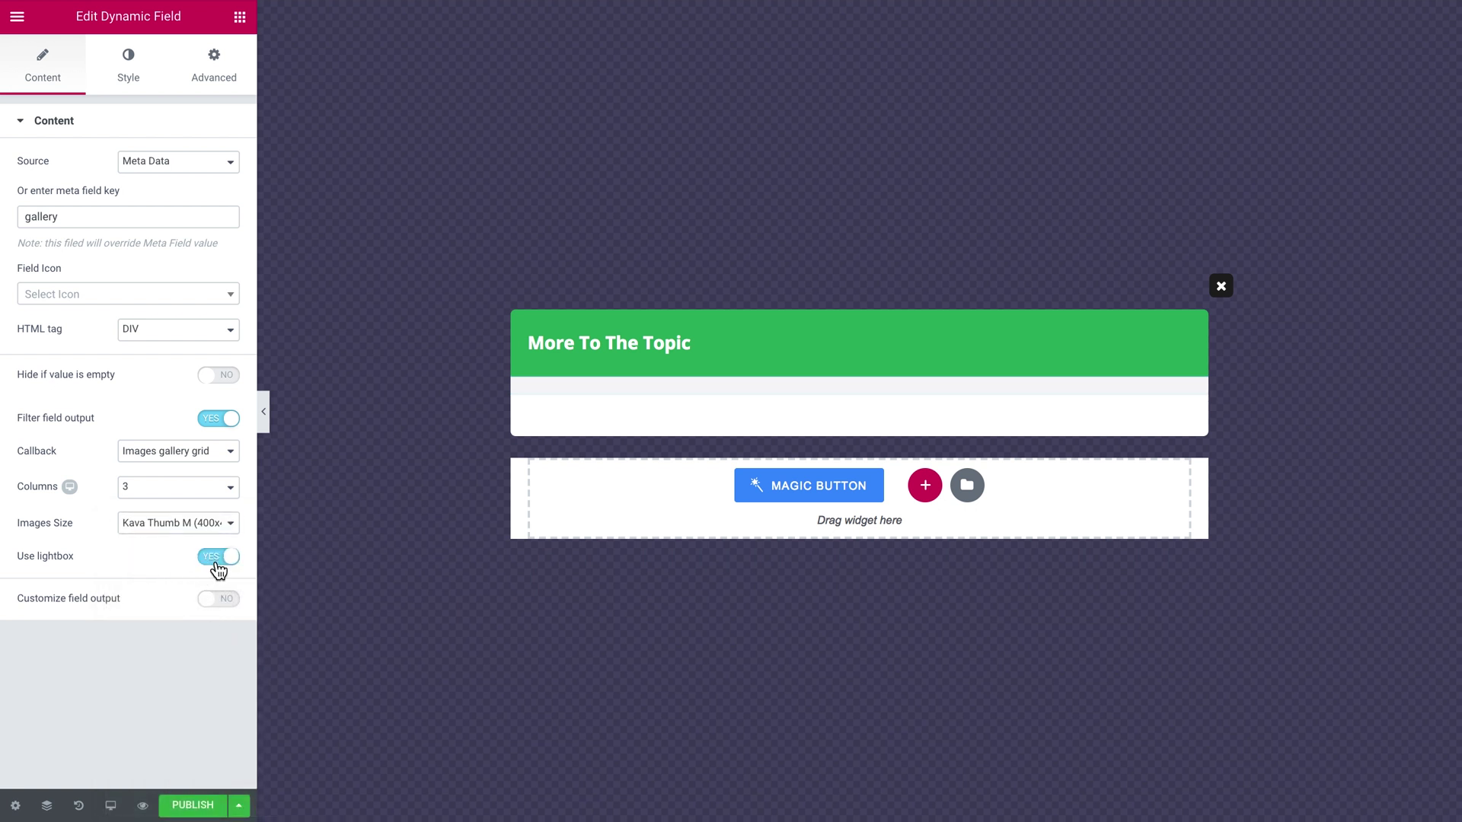
Widen the gap between the gallery images and give the dynamic field a 50 px margin on all sides
click(130, 89)
click(121, 131)
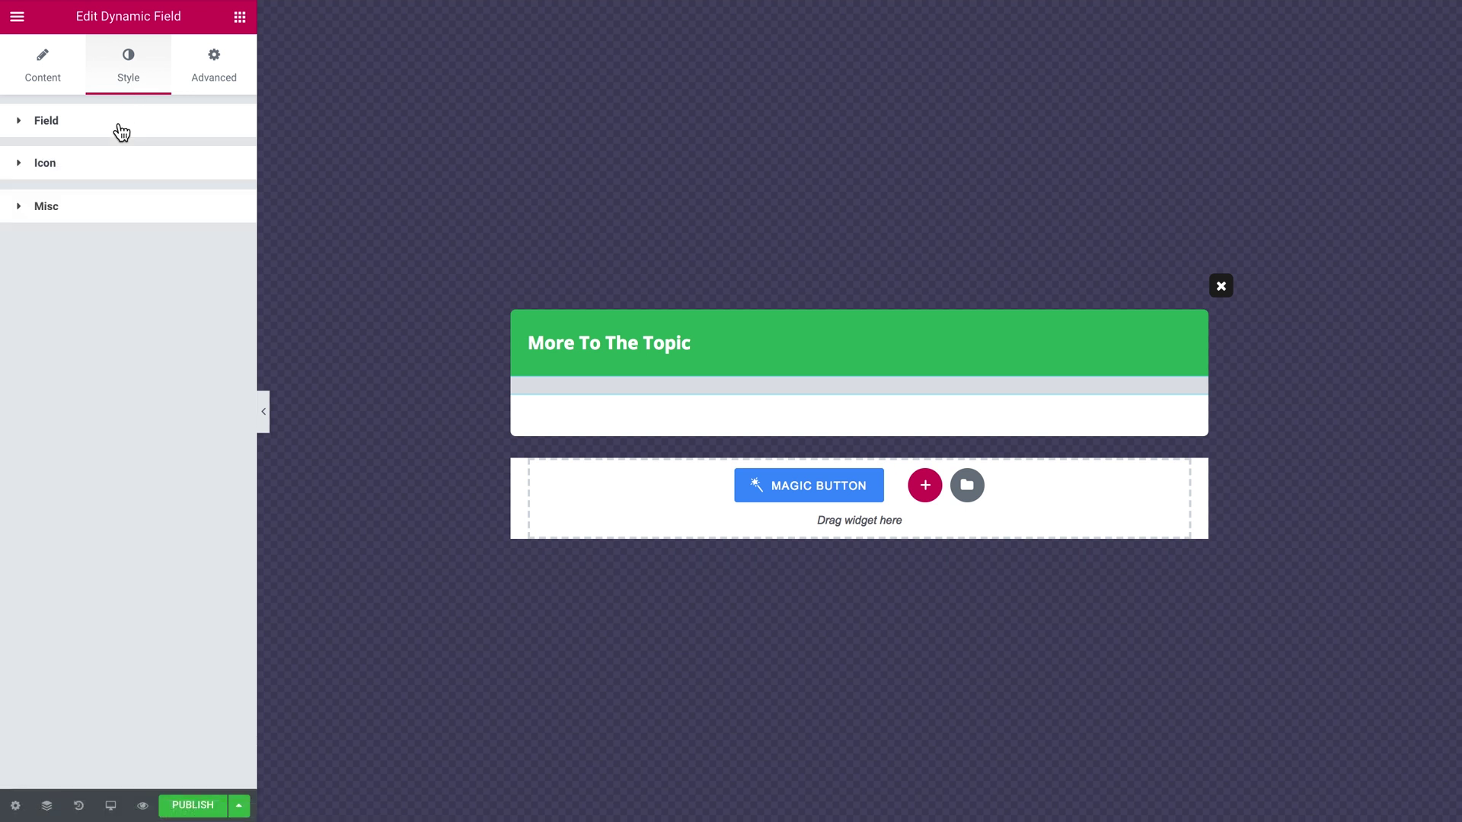
click(54, 213)
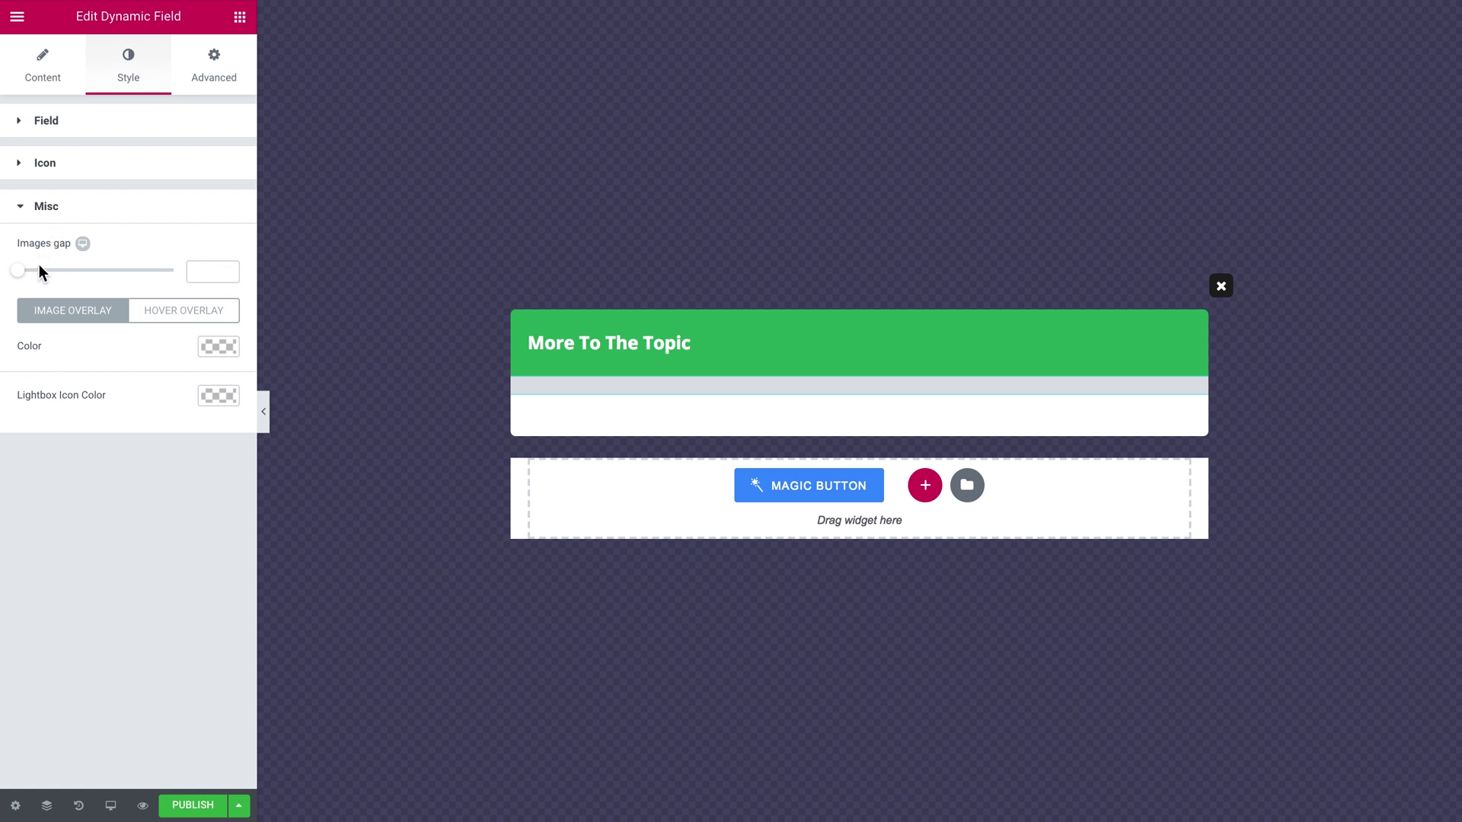
drag(24, 277, 44, 282)
click(211, 67)
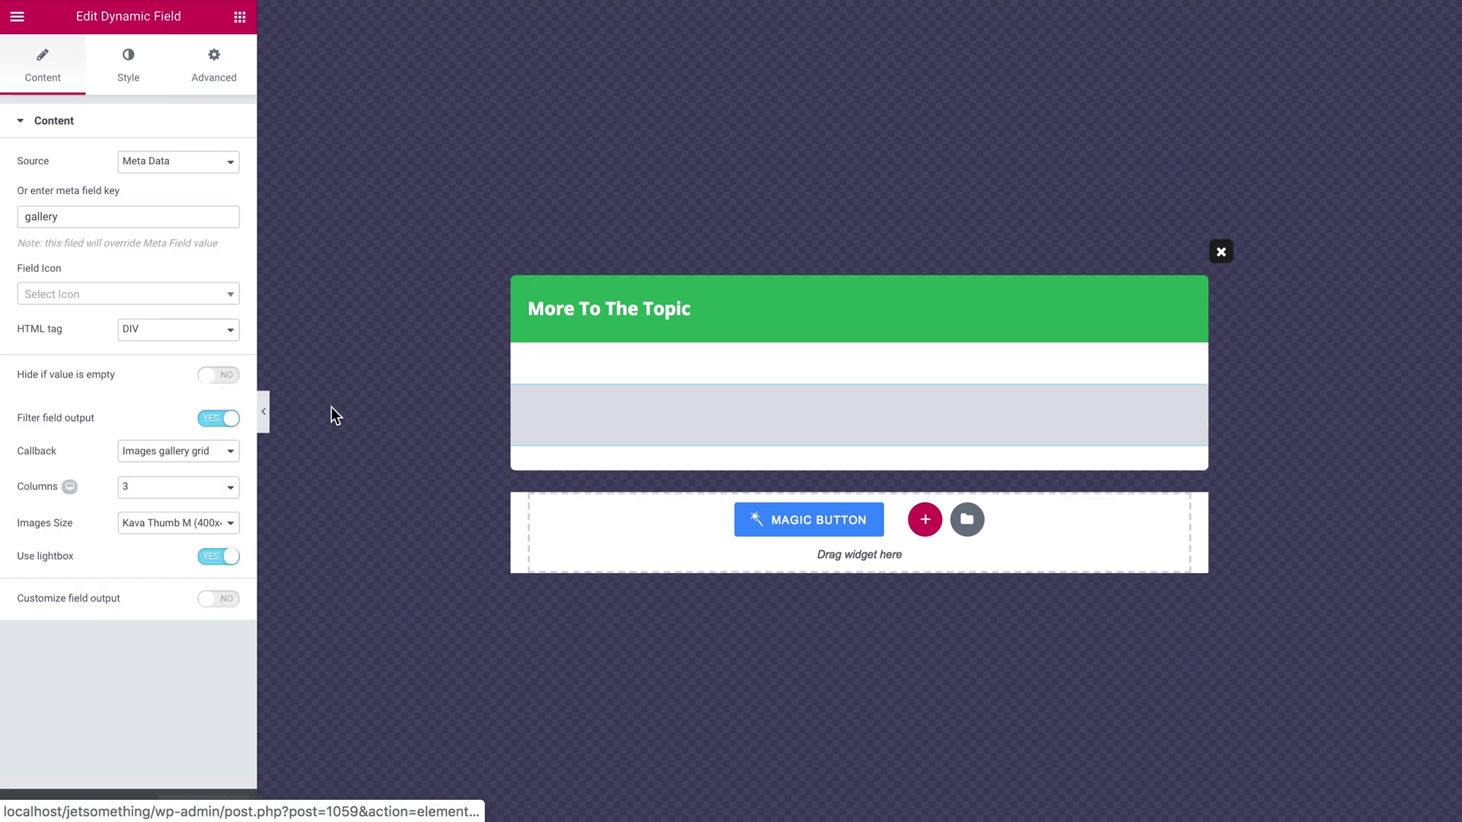
click(198, 81)
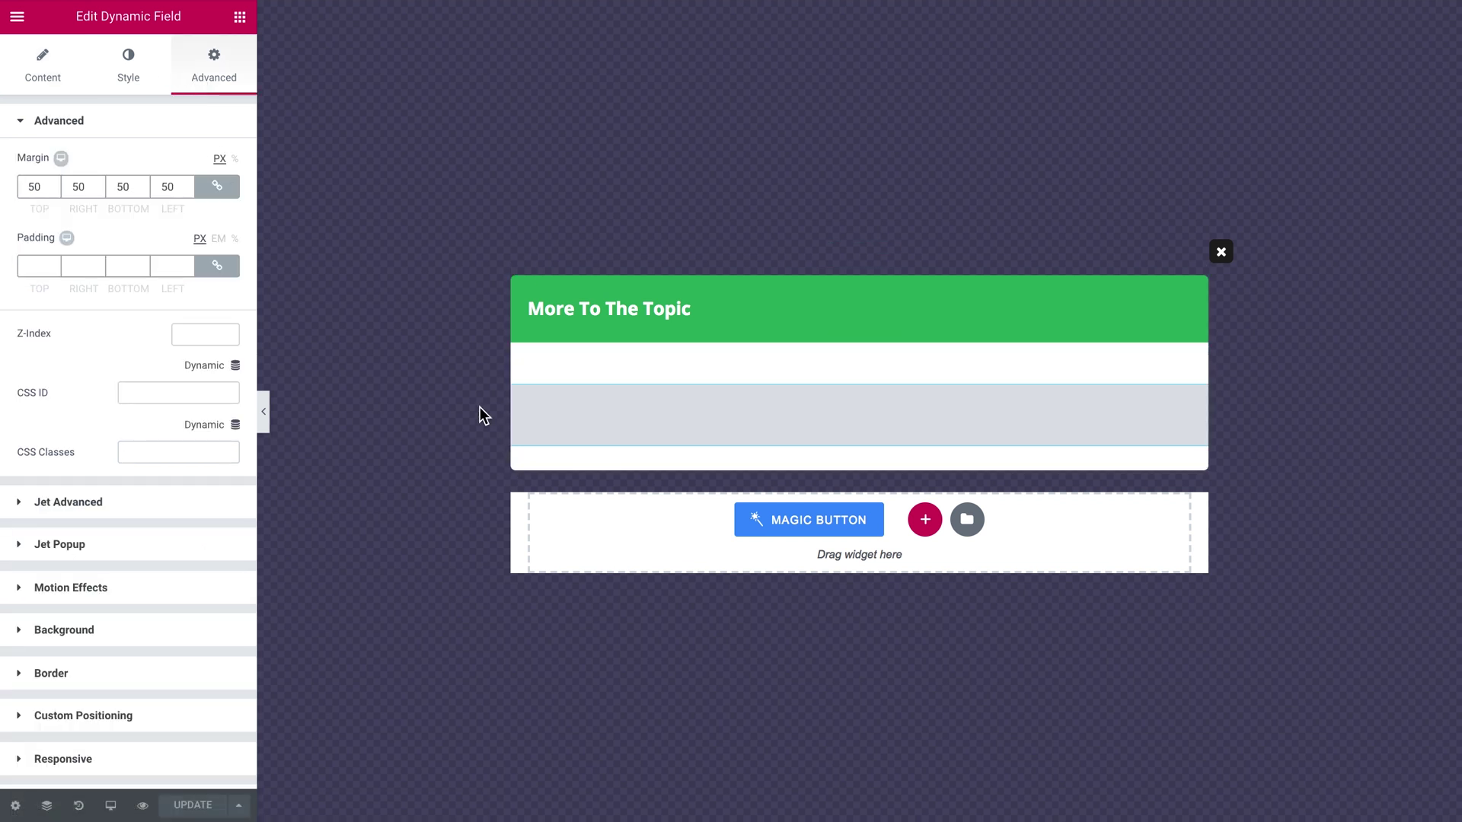
Set the popup's open event to Try exit
click(15, 805)
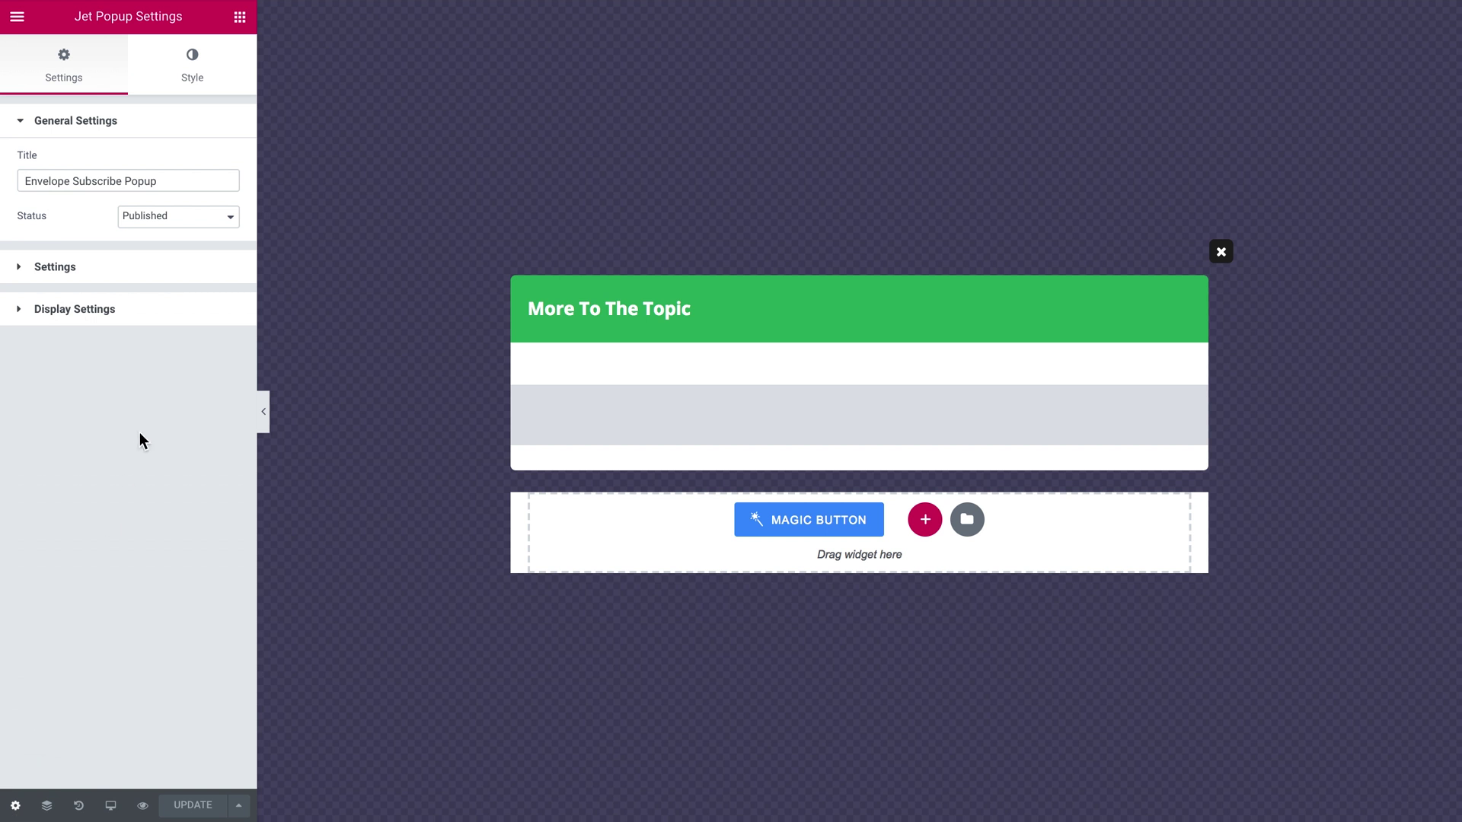
click(144, 268)
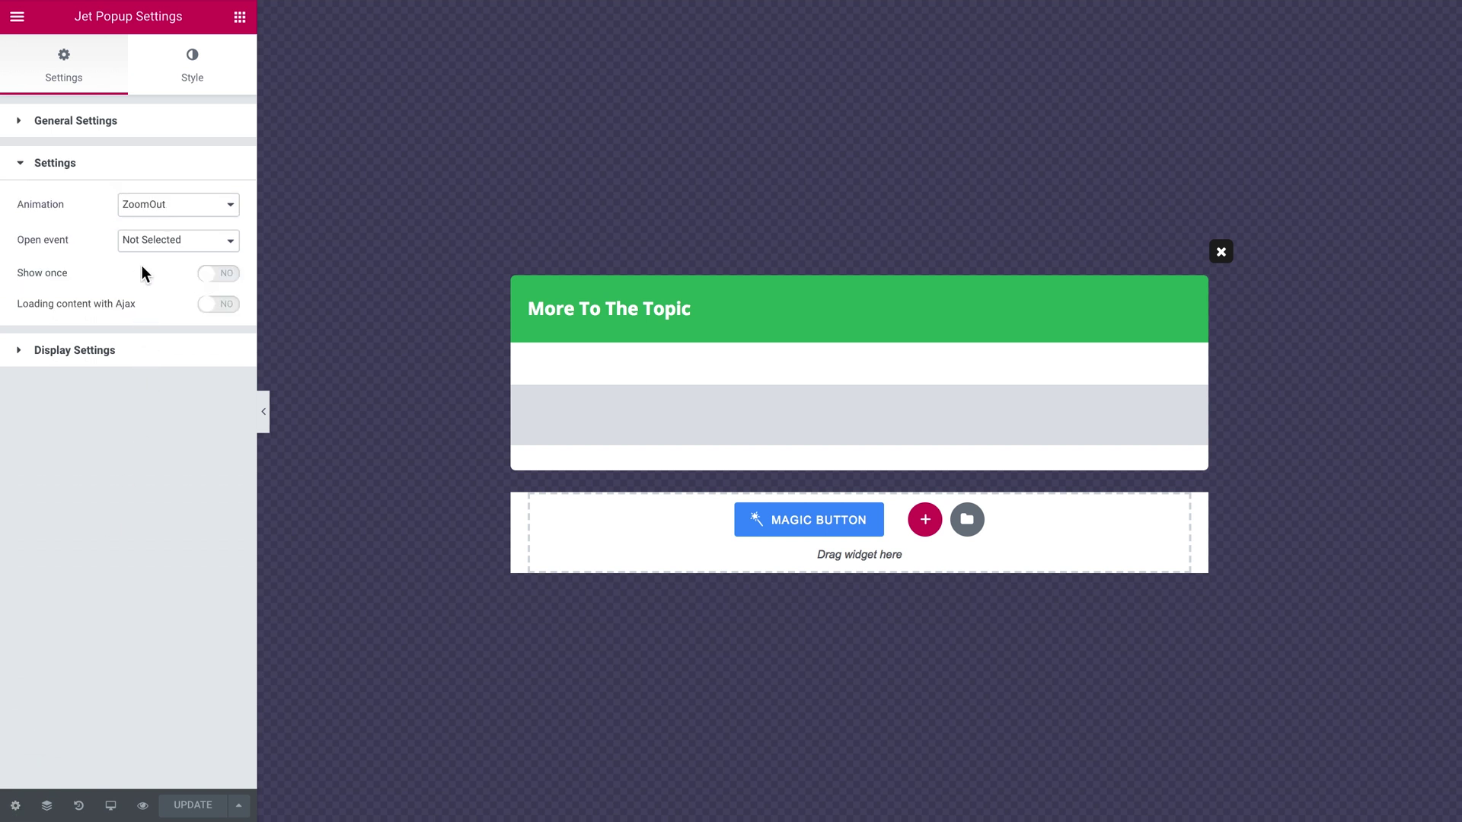
click(141, 242)
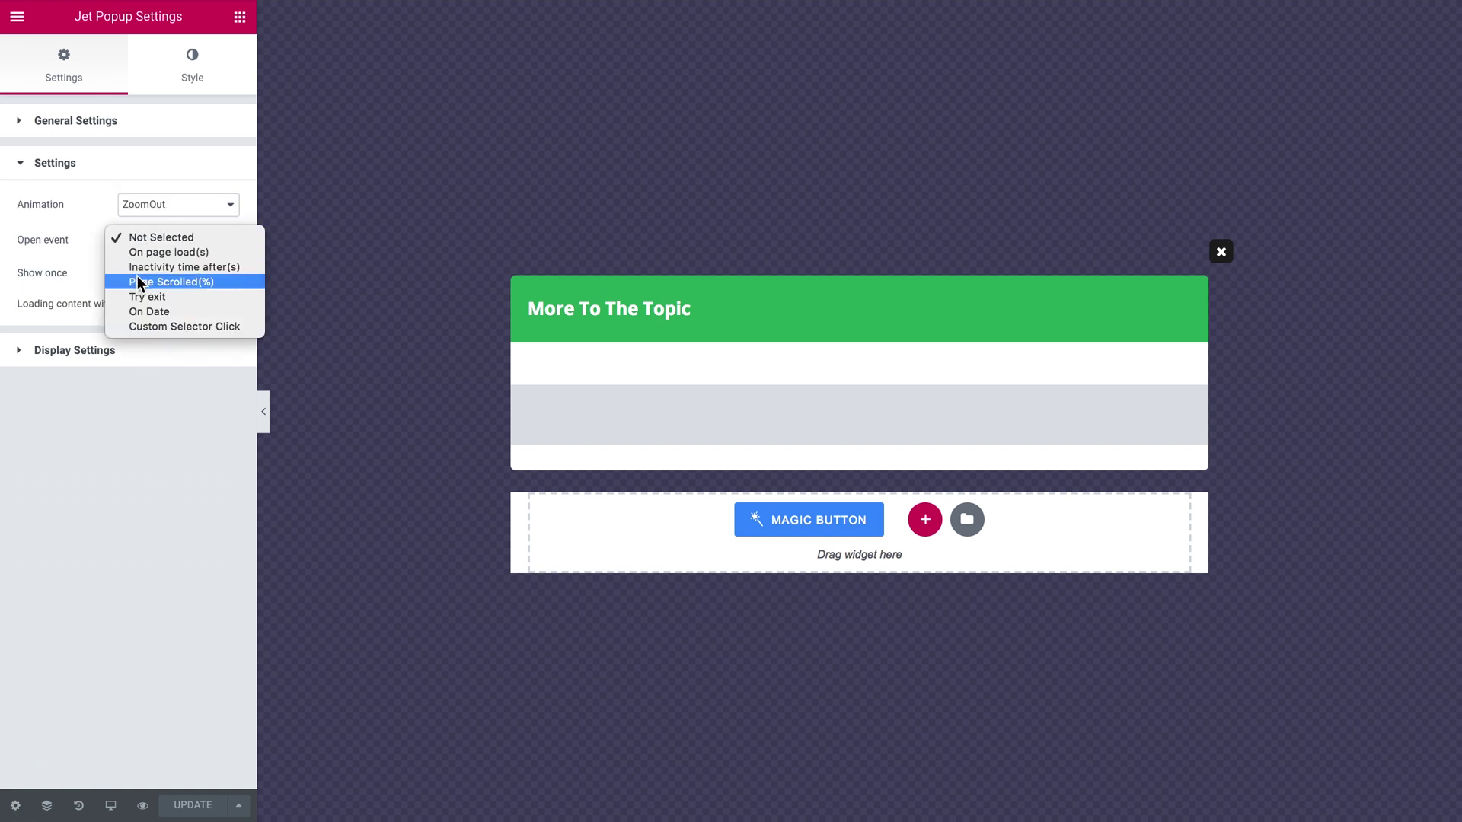
click(141, 299)
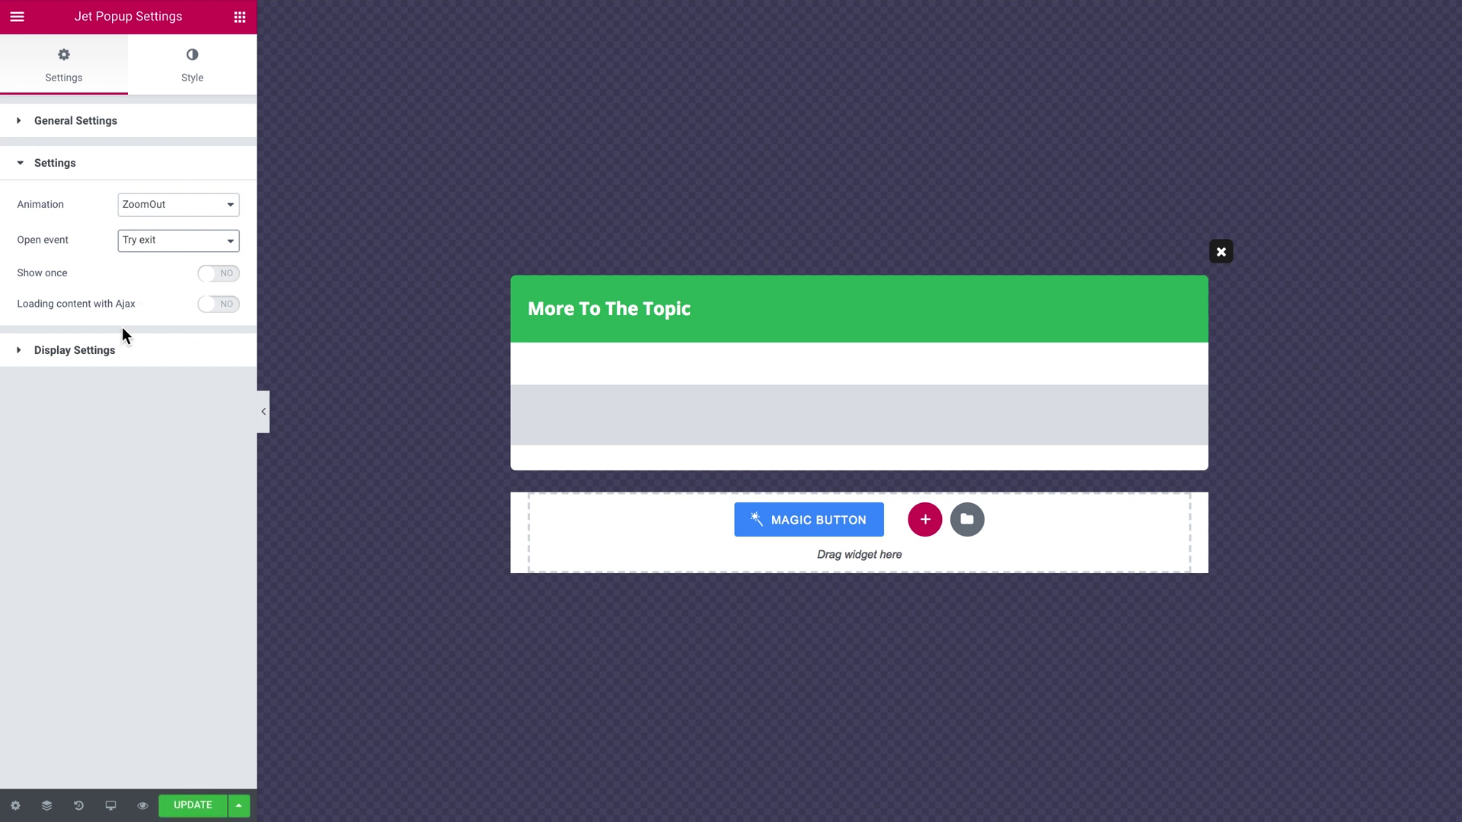
Add and save a display condition that includes the popup on Singular, Post Type, Posts
click(137, 347)
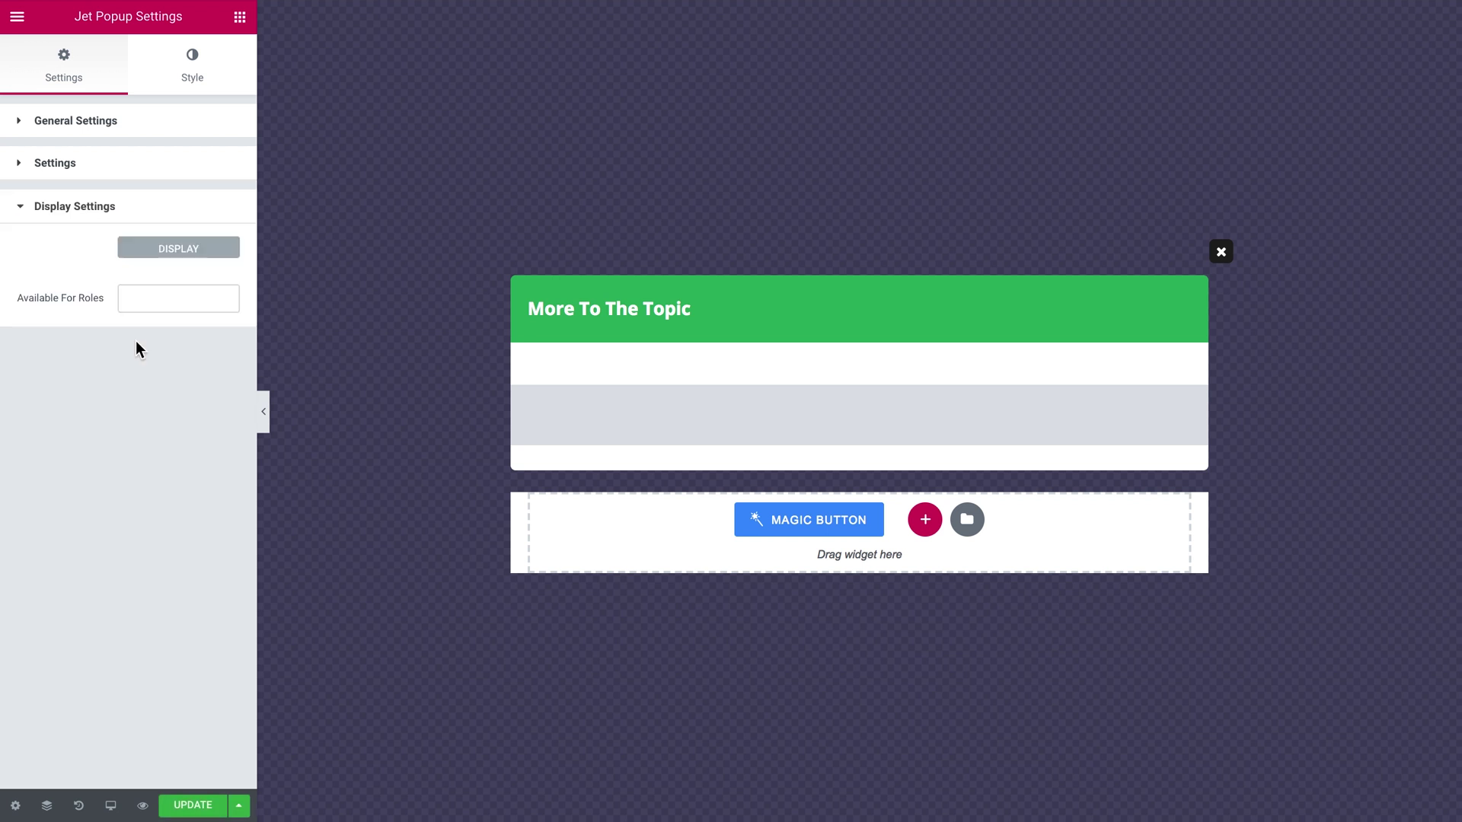
click(177, 254)
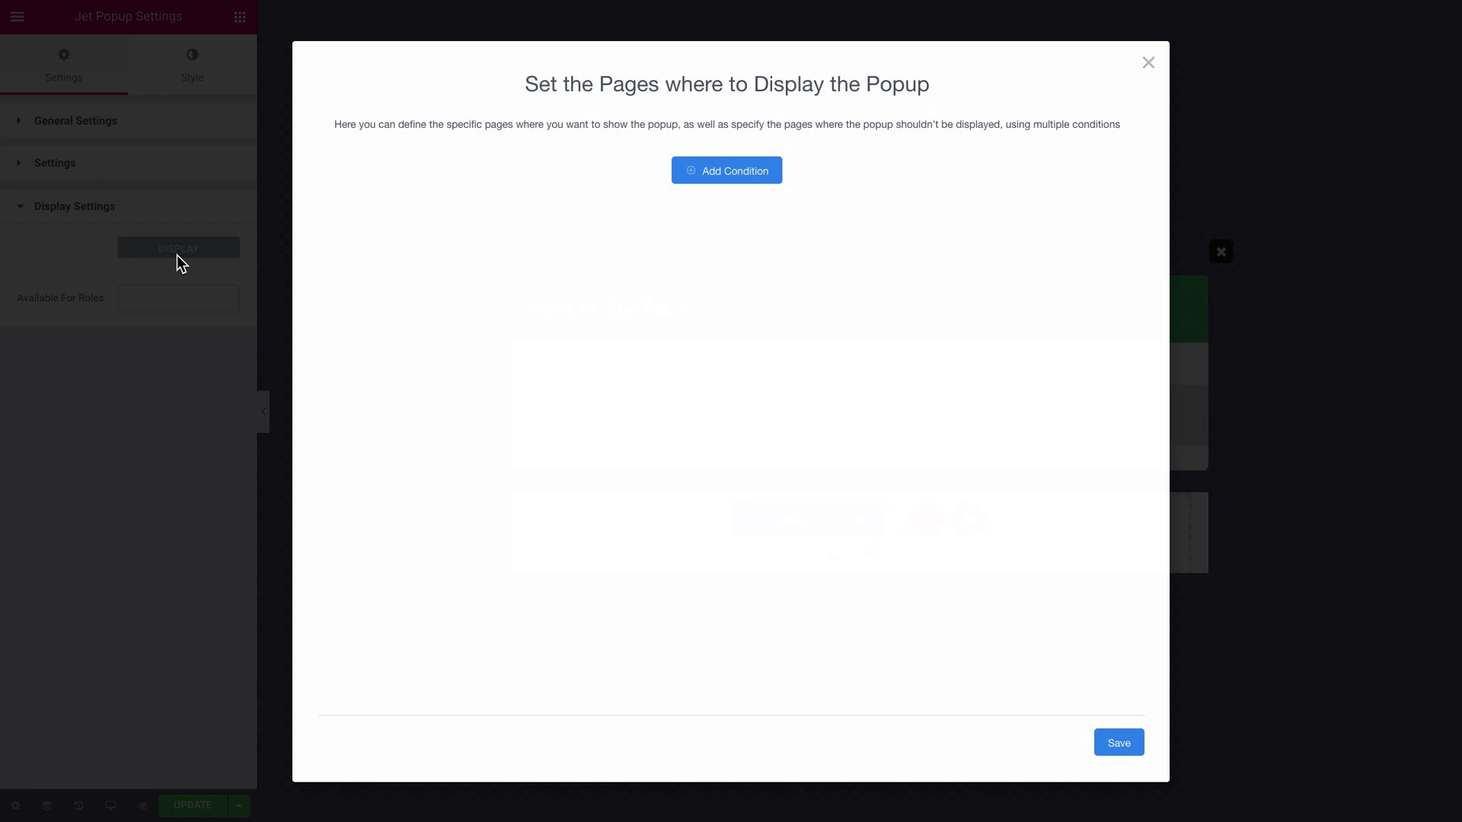
click(745, 183)
click(554, 251)
click(530, 311)
click(829, 257)
click(815, 297)
click(936, 248)
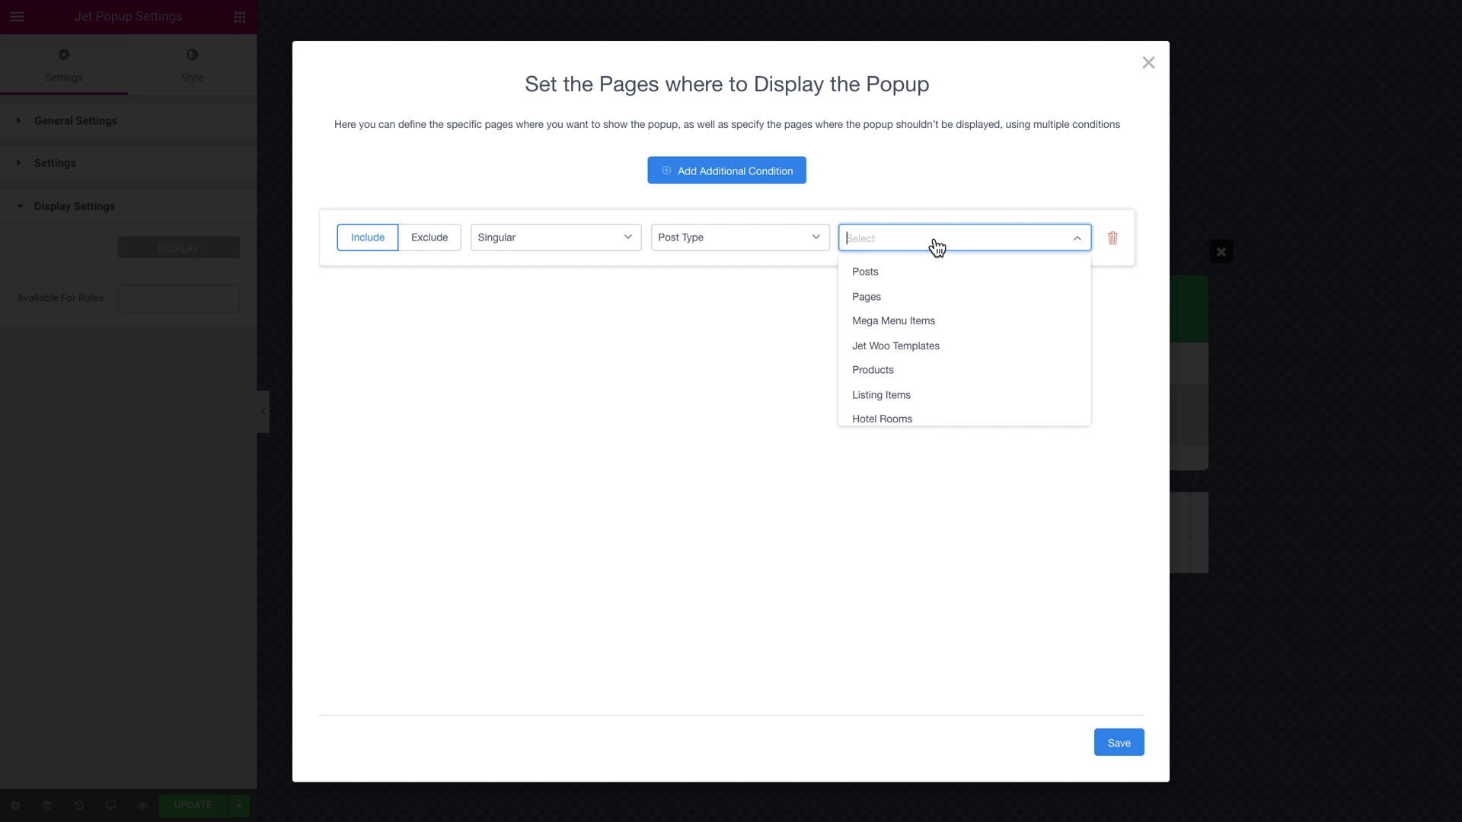
click(929, 272)
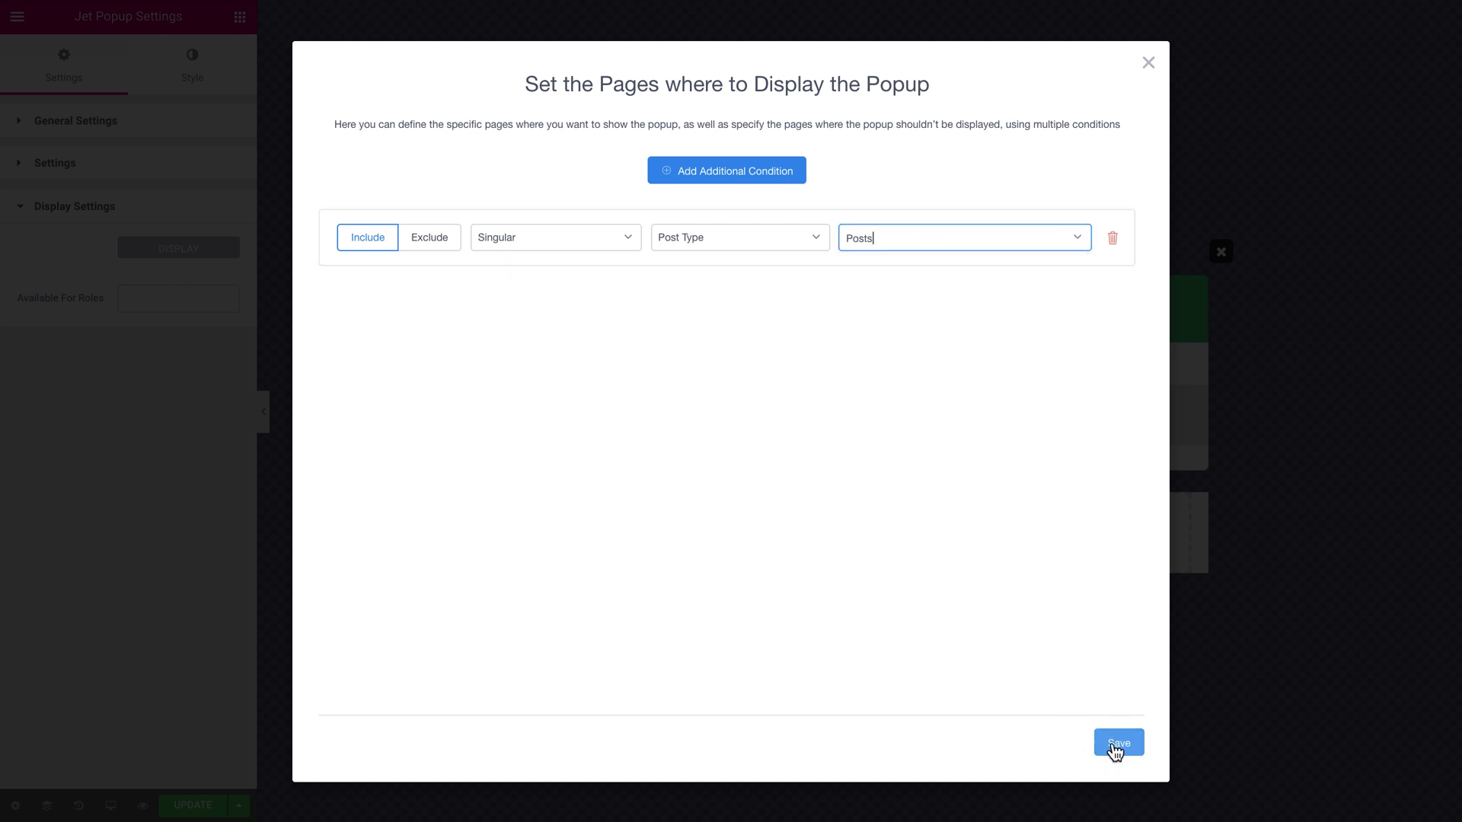
click(1115, 750)
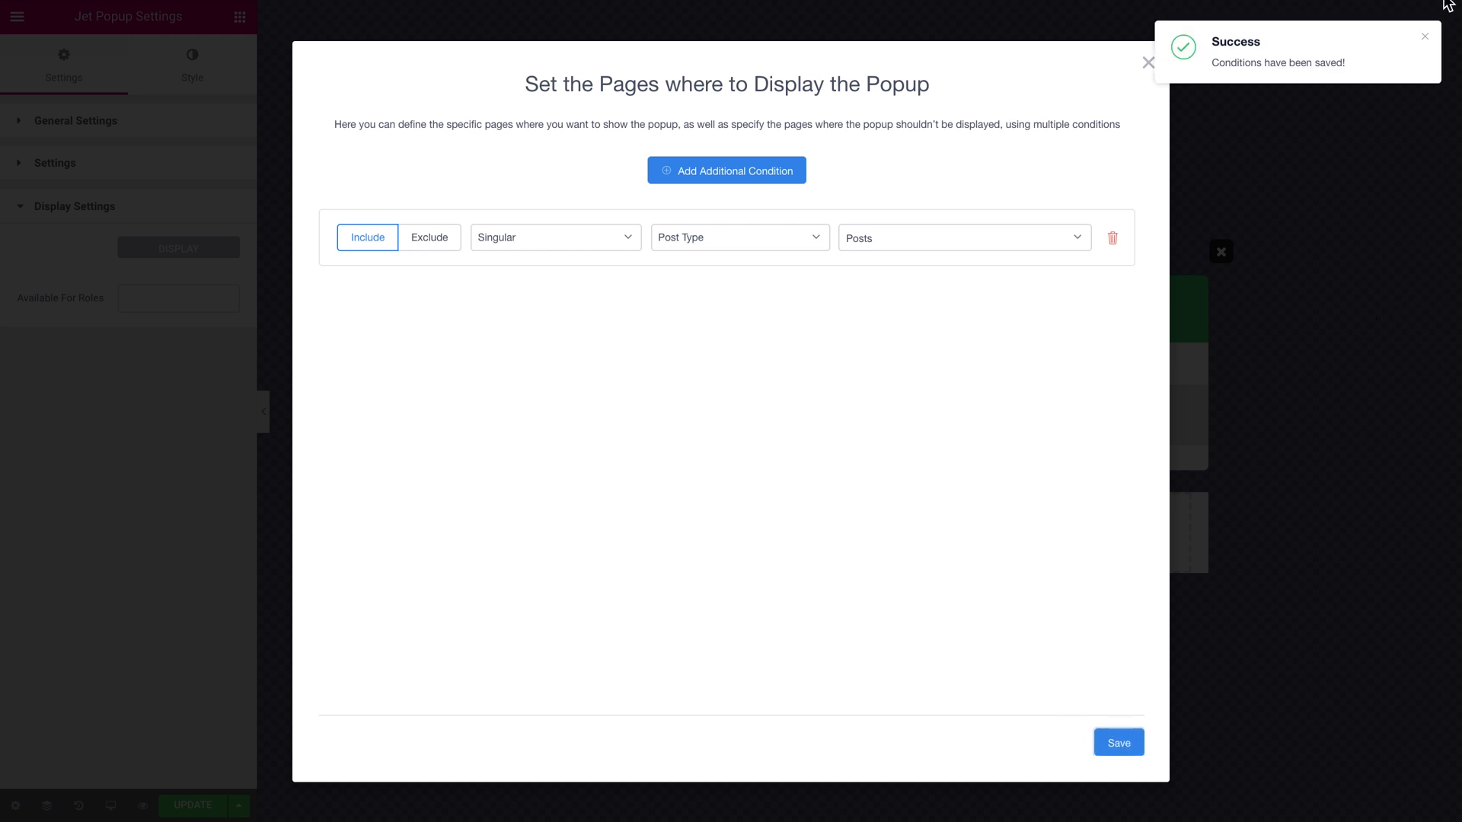
Update the popup and trigger it with exit intent on the "Go lean with Protein? Think Again" post
click(189, 805)
click(189, 805)
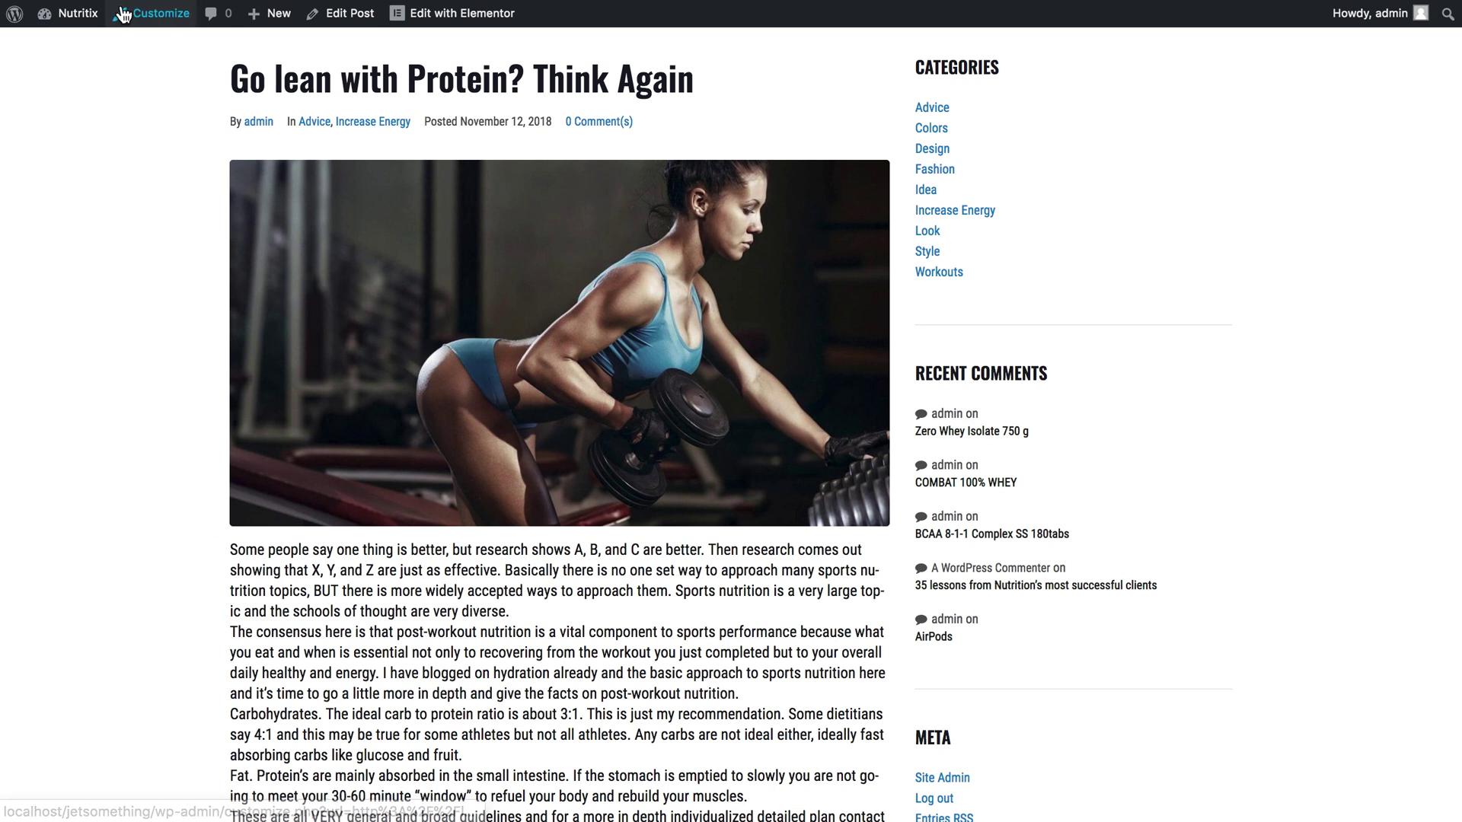
mouse_move(117, 13)
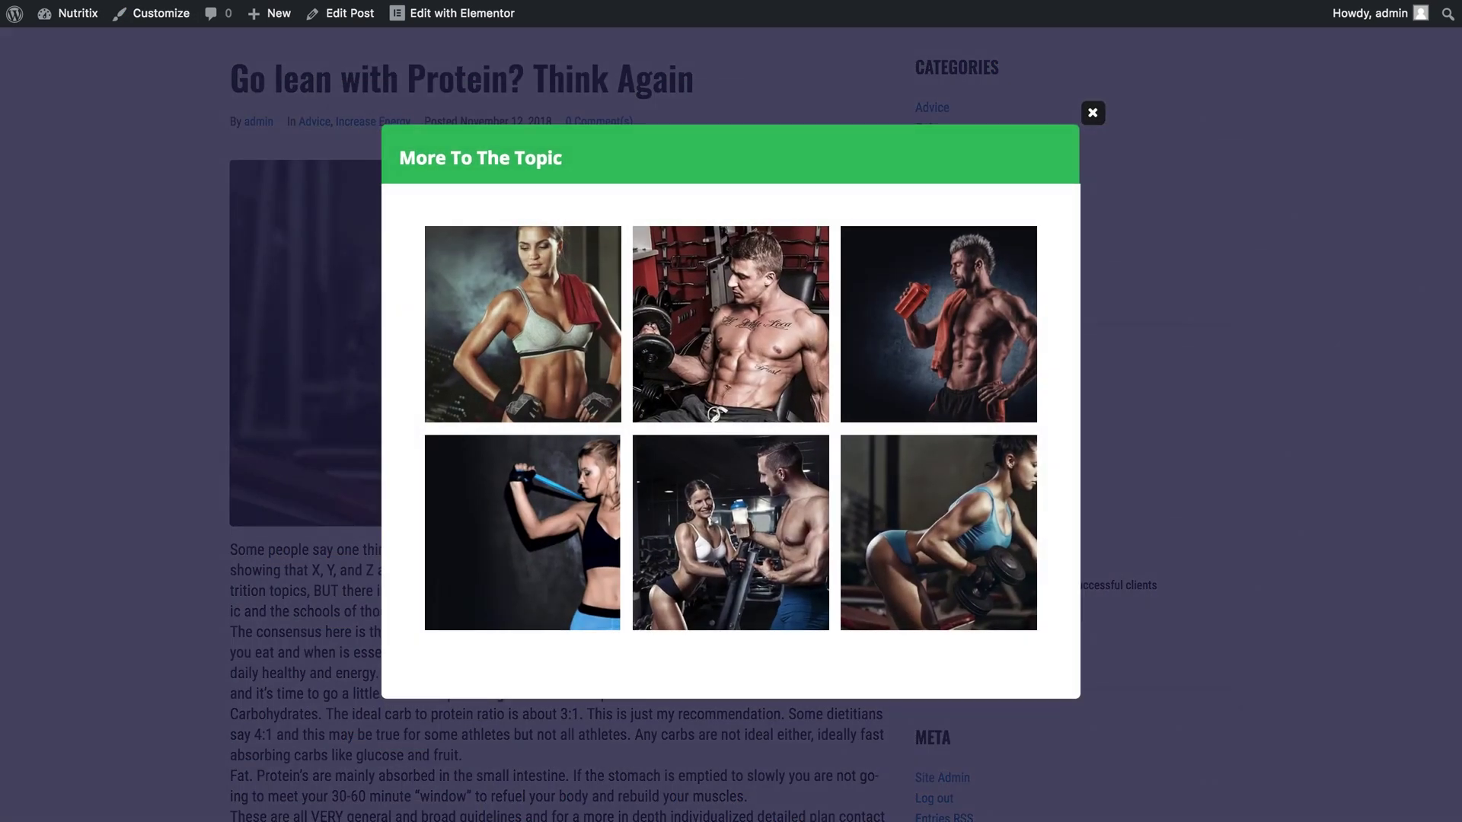